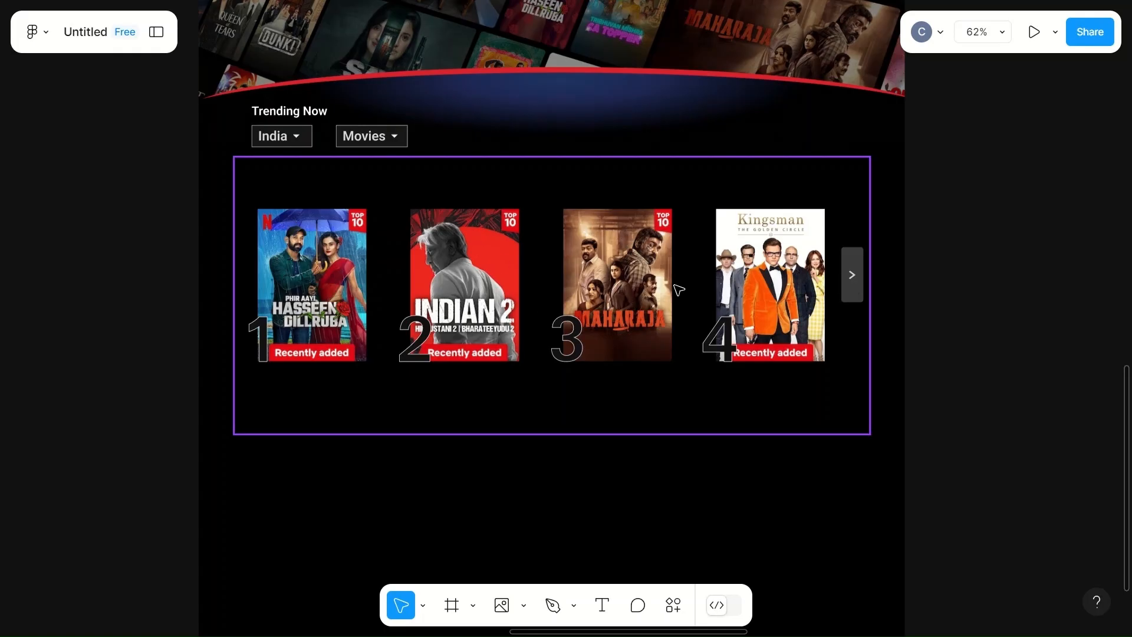
- Add a text heading "More reasons to join" below the trending movies row
scroll(679, 289, down, 2)
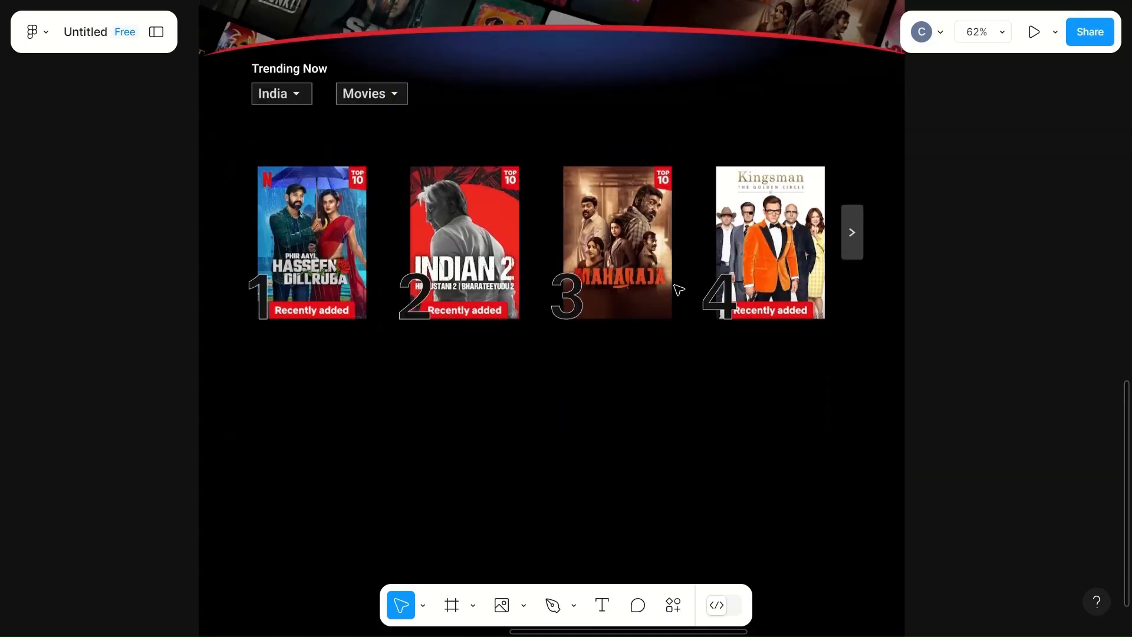
scroll(679, 289, up, 4)
scroll(679, 290, down, 5)
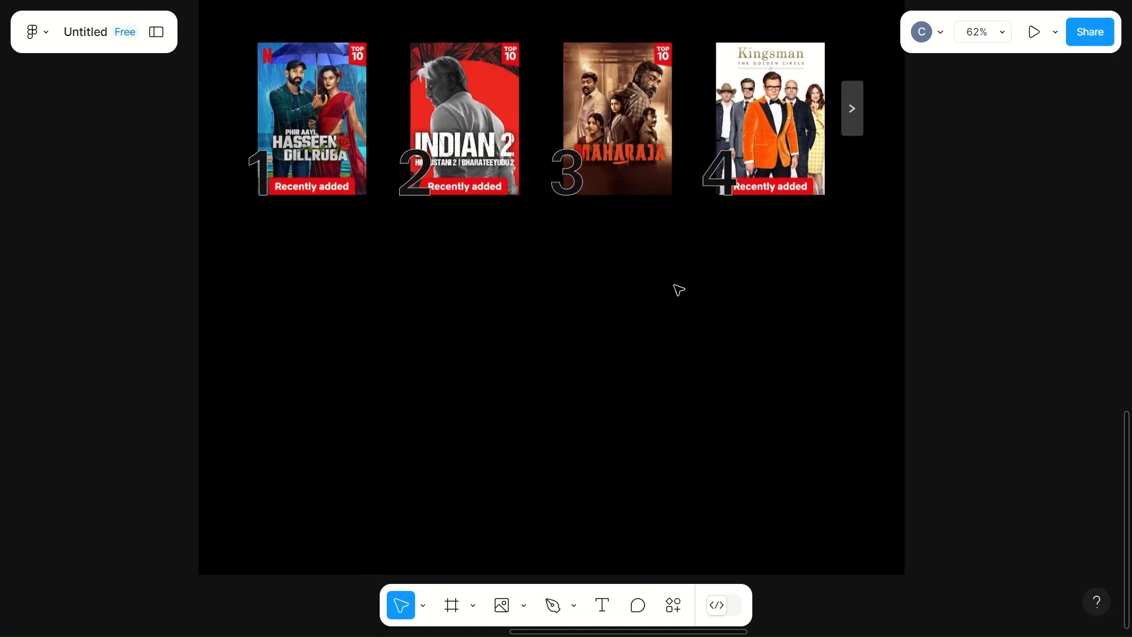
key(t)
click(282, 255)
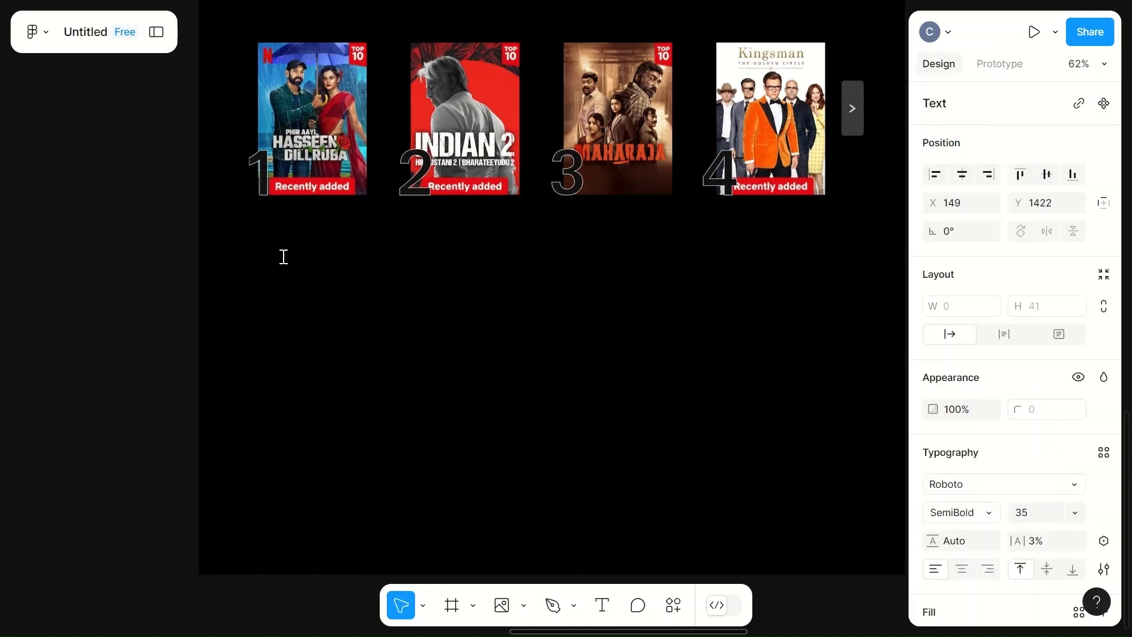
text(More reason)
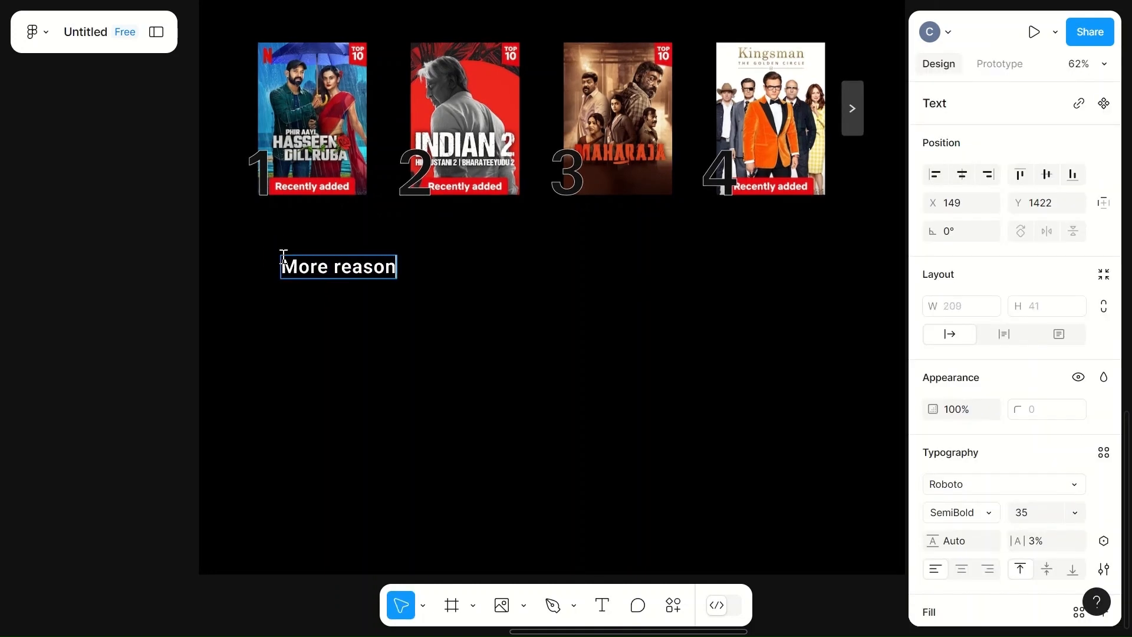
text(s to join)
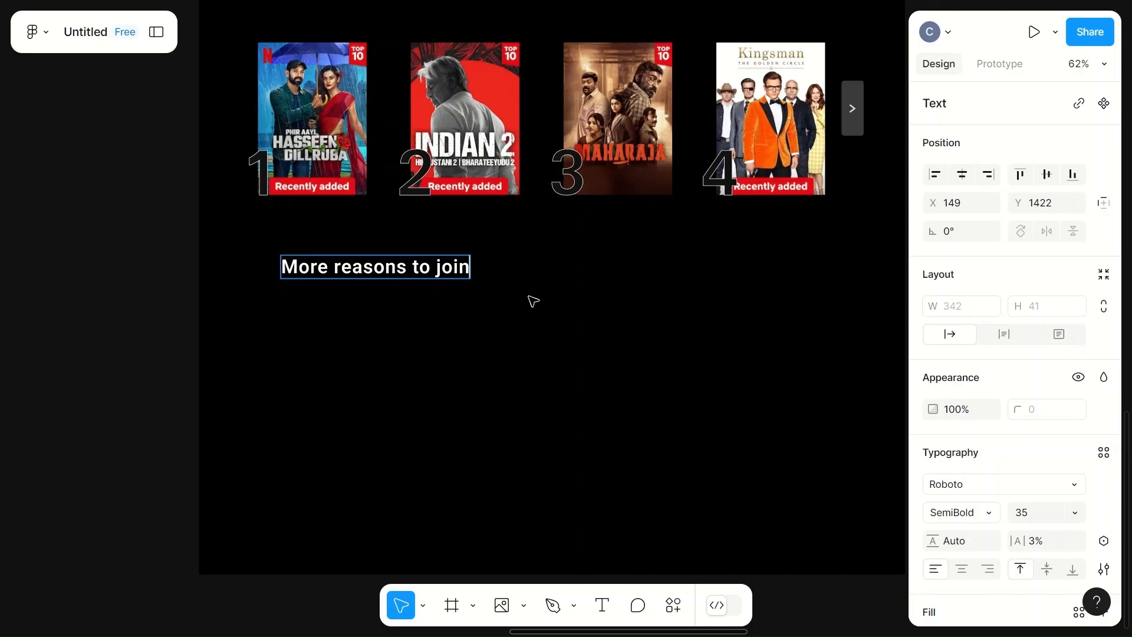
click(554, 268)
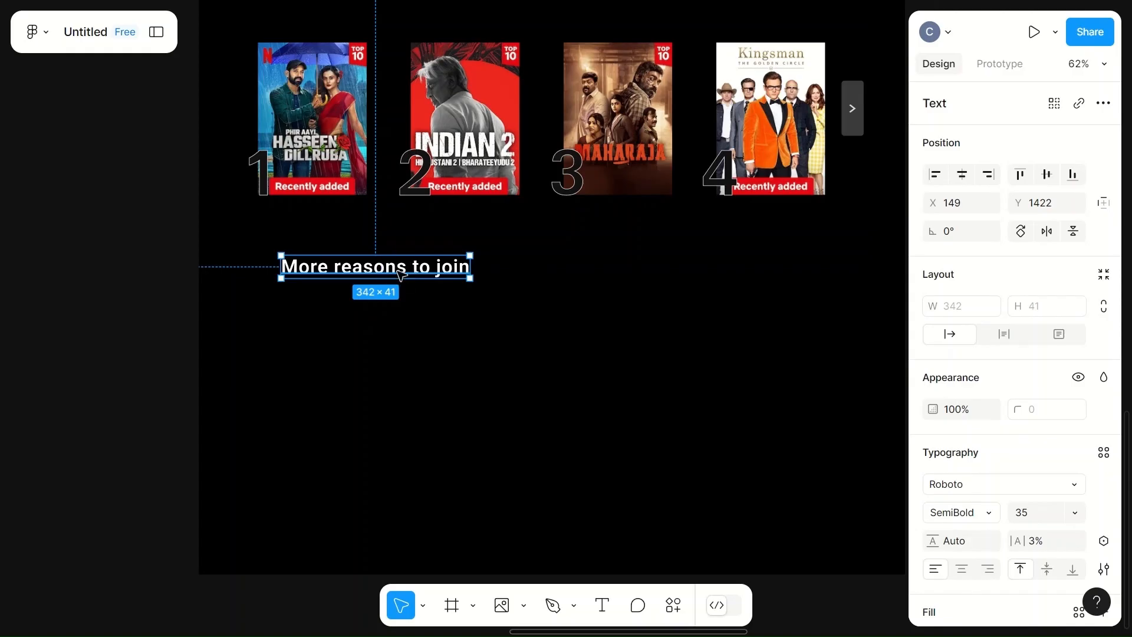
- Move the heading left to align with the first movie poster
drag(382, 275, 359, 276)
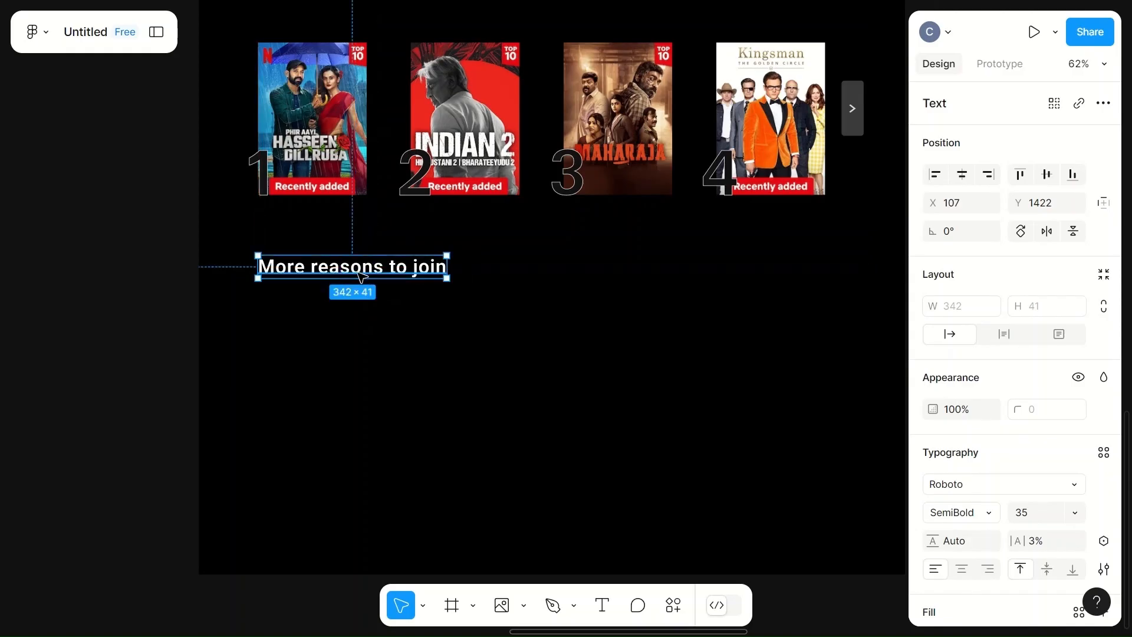
click(500, 291)
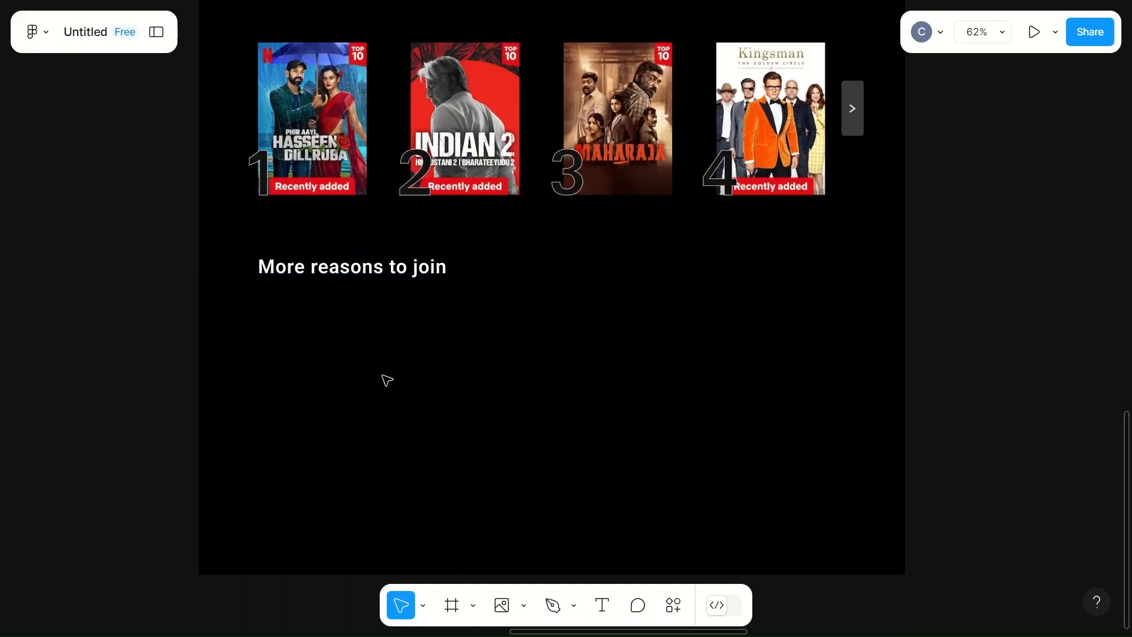
- Draw a rectangle below the heading and set its size to 350 × 490
key(r)
drag(268, 313, 385, 484)
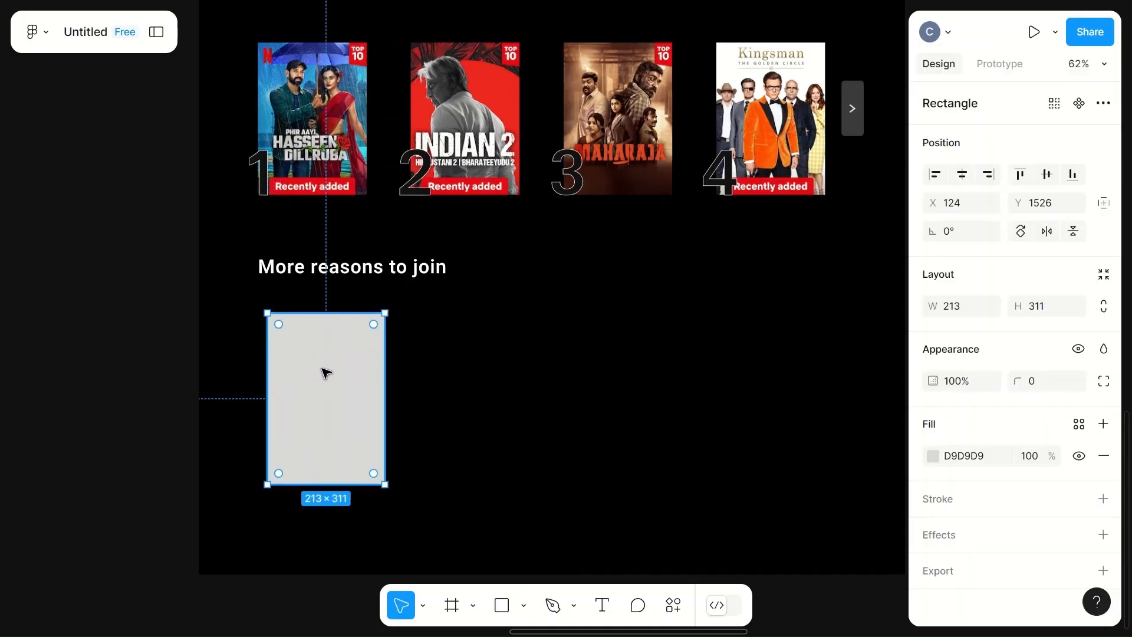
click(950, 313)
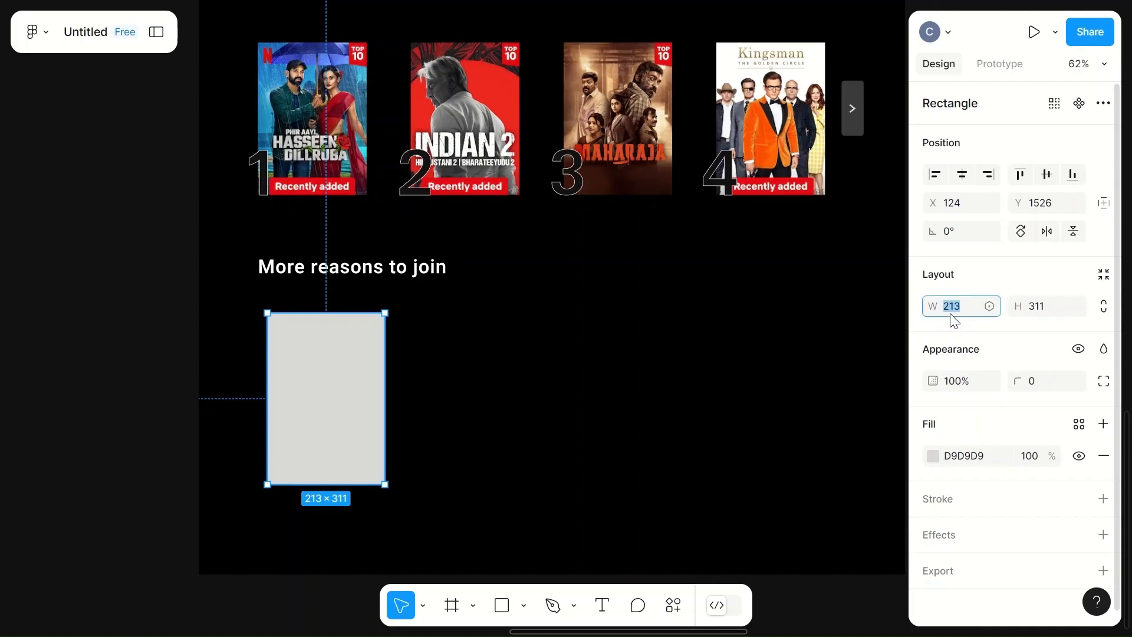
text(350)
click(1051, 313)
text(490)
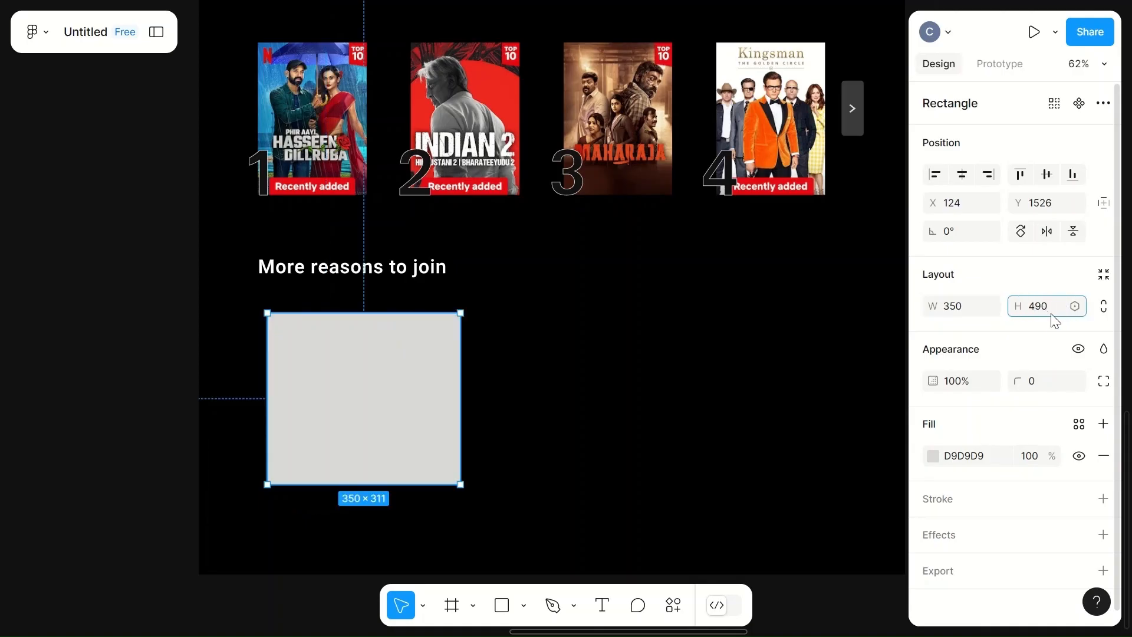
- Move the rectangle up to sit just beneath the heading, aligned to its left edge
click(639, 379)
click(432, 405)
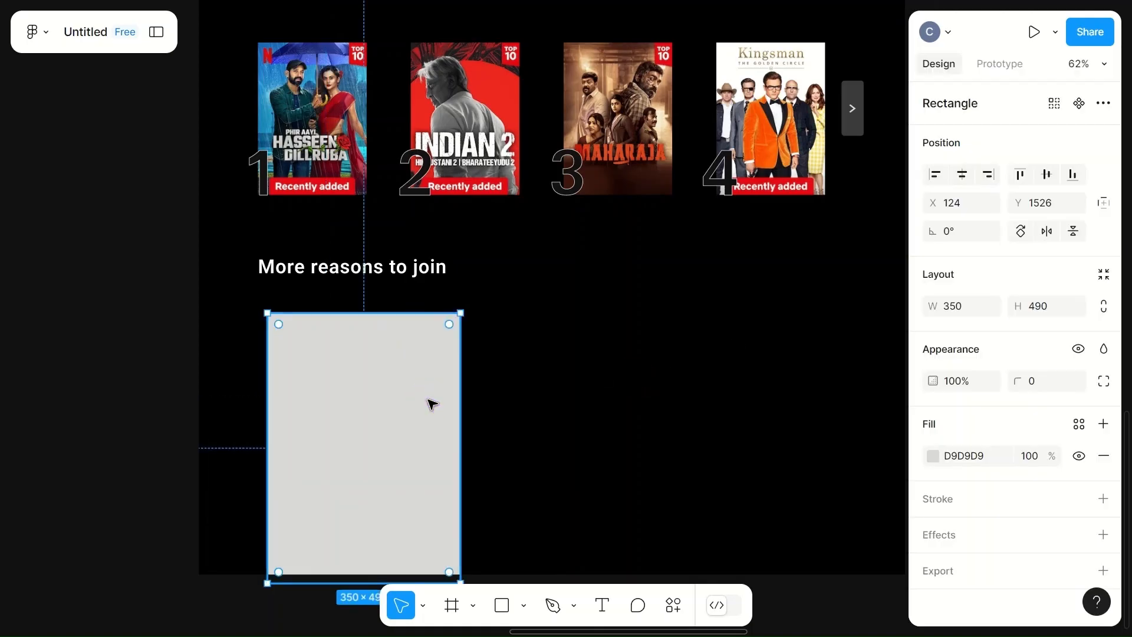
drag(401, 402, 394, 371)
- Set the MacBook Air - 1 frame's height to 3000
scroll(546, 424, down, 5)
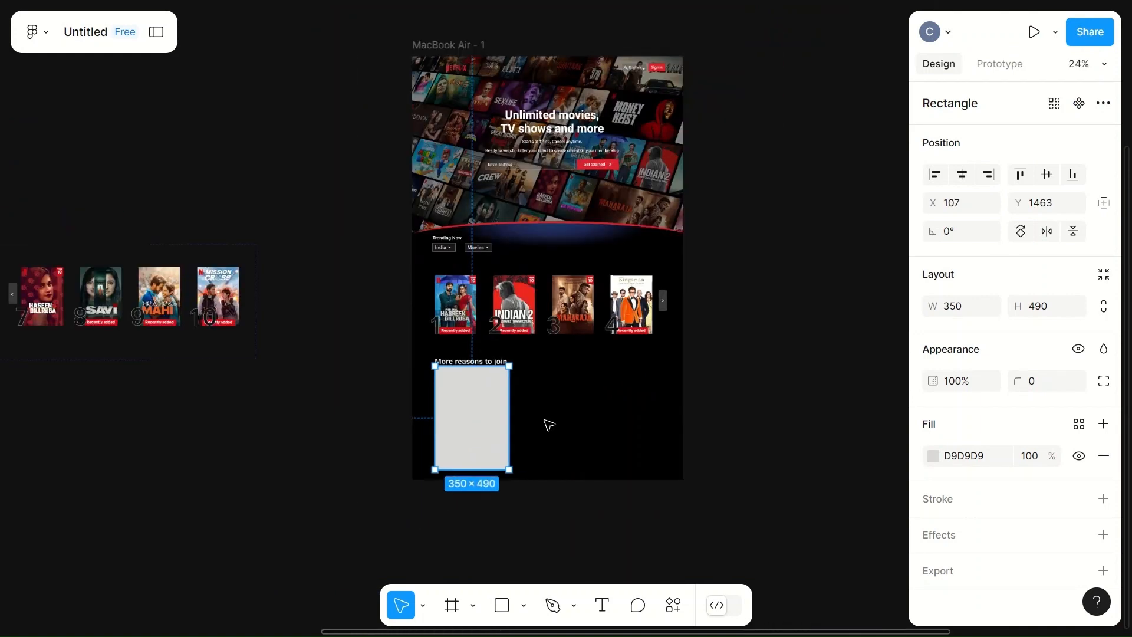
click(457, 45)
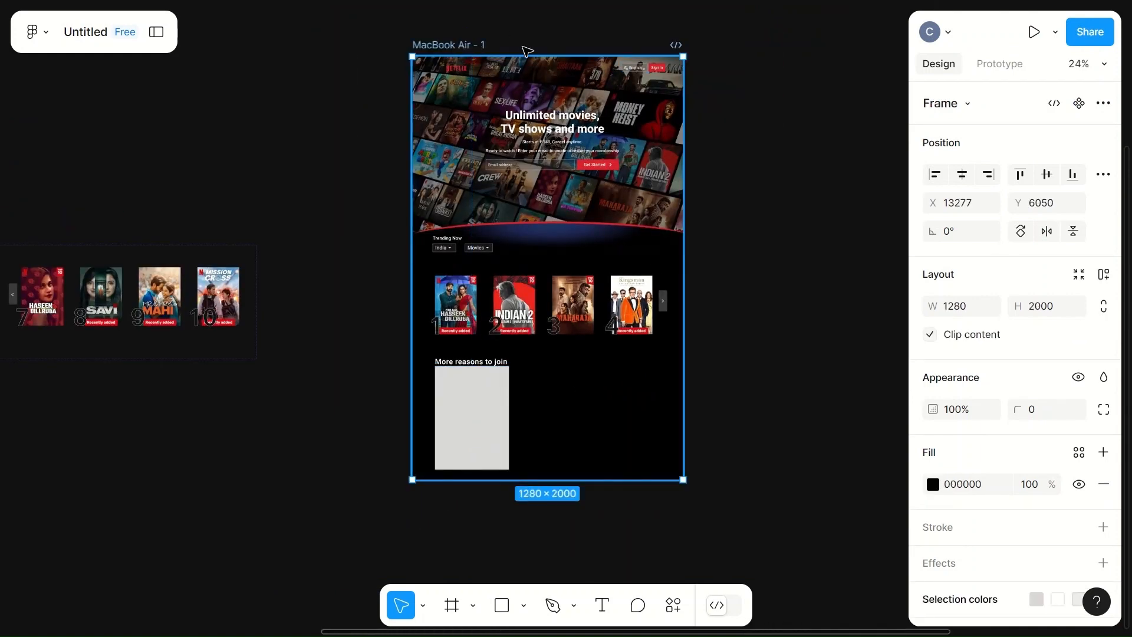
click(1052, 307)
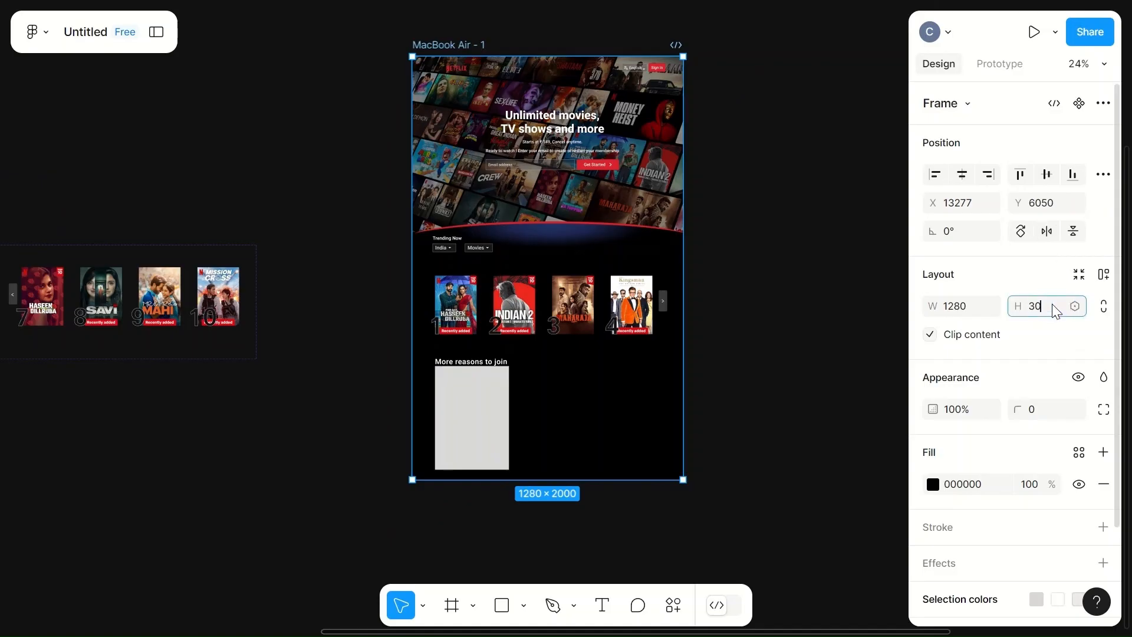
text(3000)
click(796, 338)
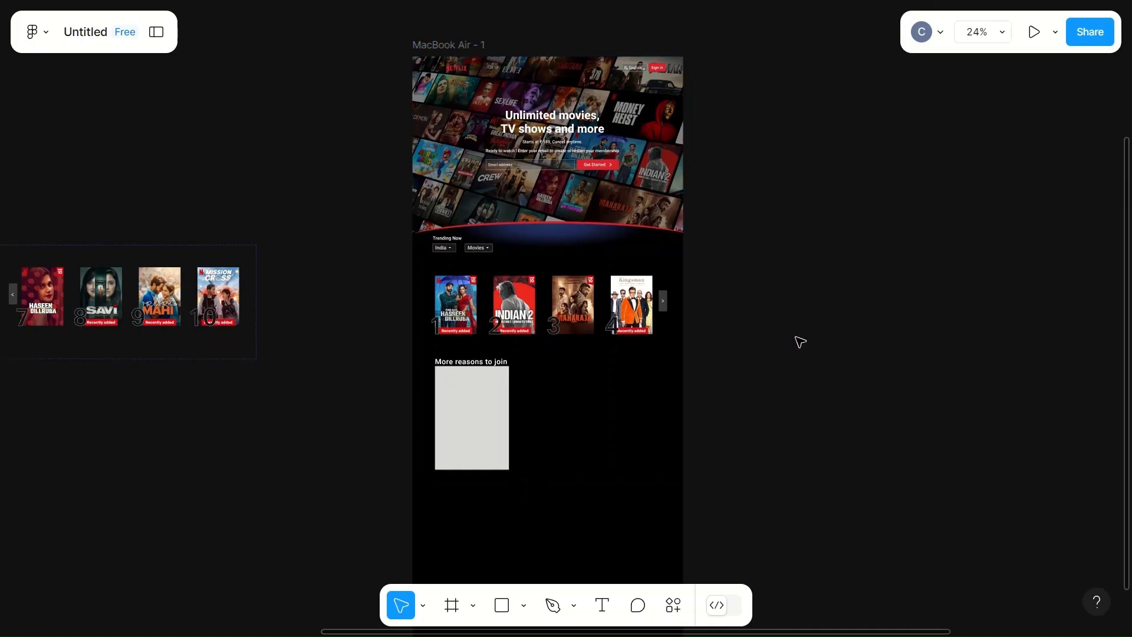
- Resize the rectangle to 250 × 390
scroll(799, 342, up, 5)
scroll(800, 341, down, 4)
scroll(799, 342, left, 4)
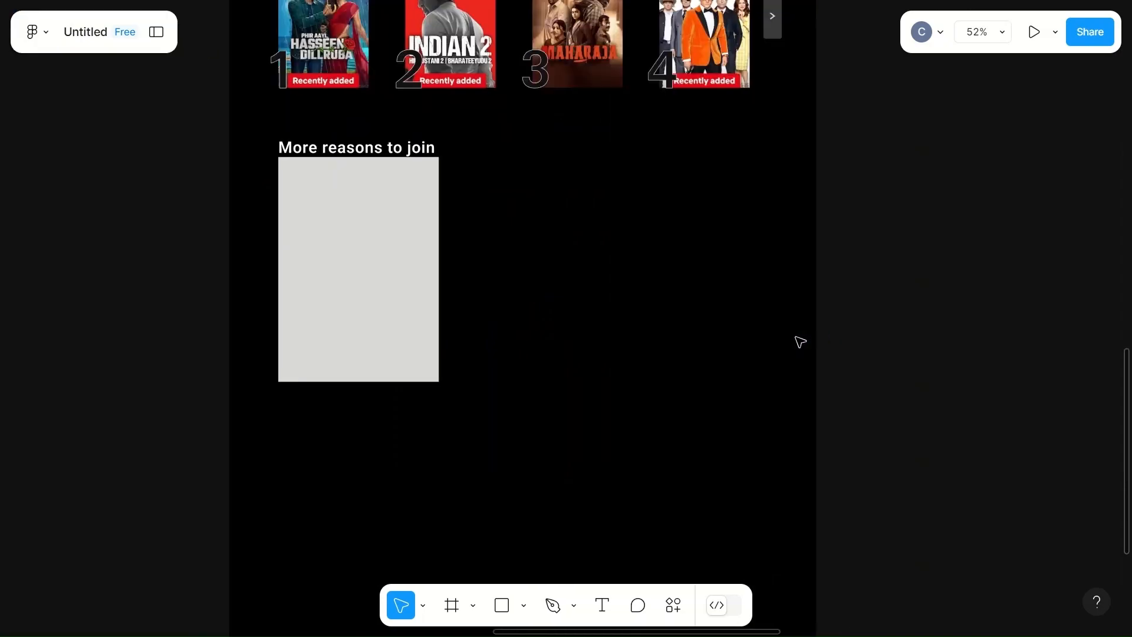
scroll(799, 342, up, 1)
click(407, 348)
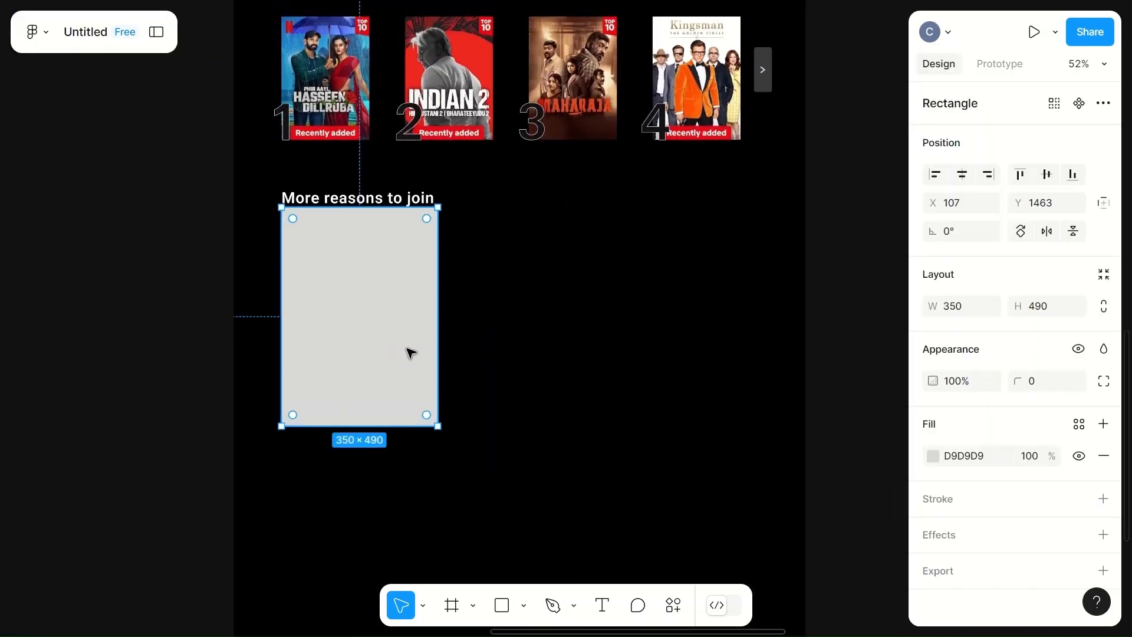
scroll(412, 351, down, 3)
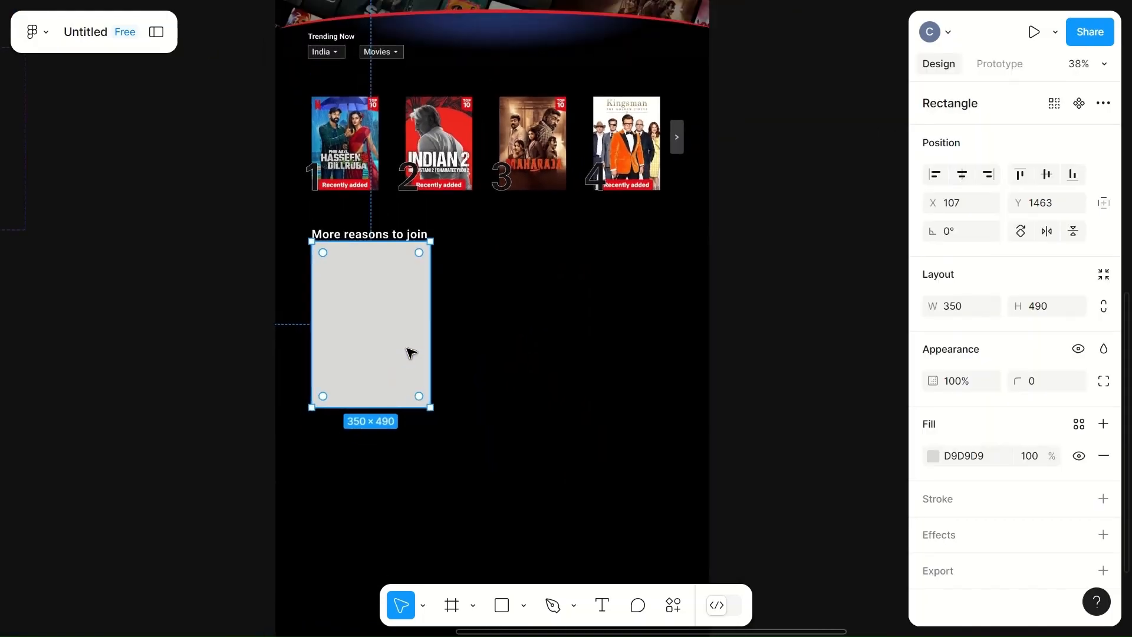
click(952, 308)
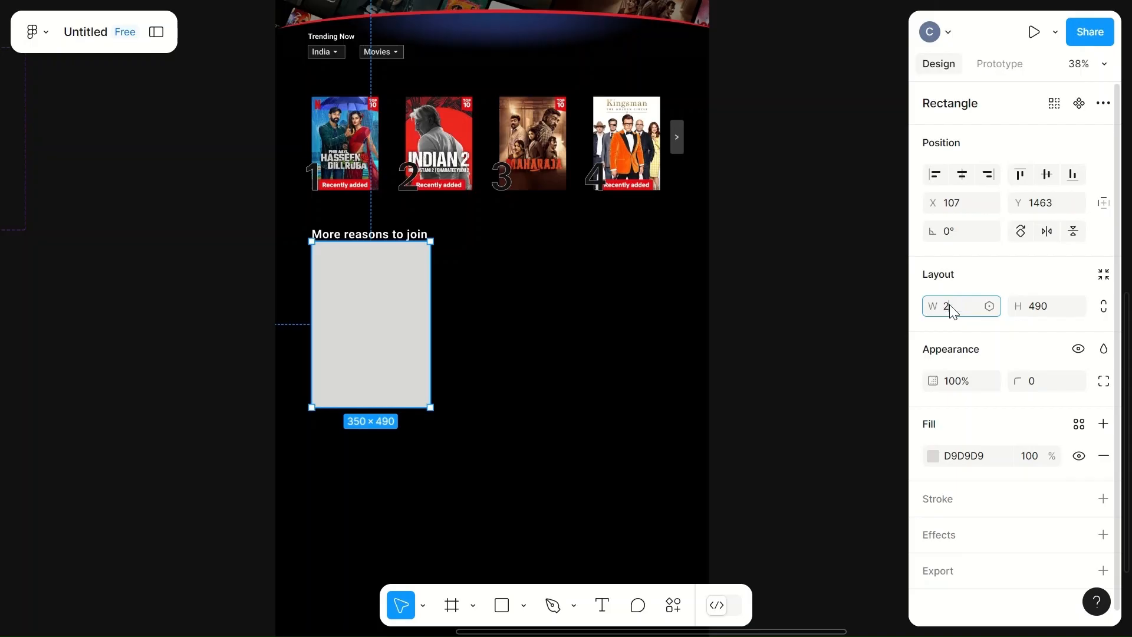
text(250)
click(1036, 307)
text(390)
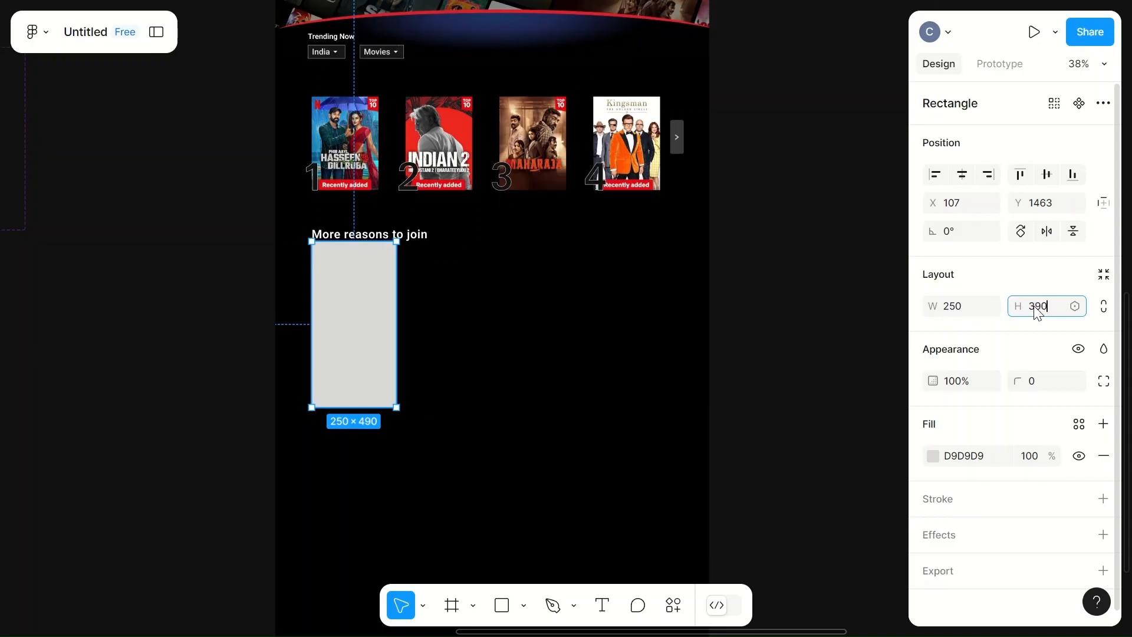
click(537, 387)
- Move the rectangle slightly down to leave a gap below the heading
click(374, 328)
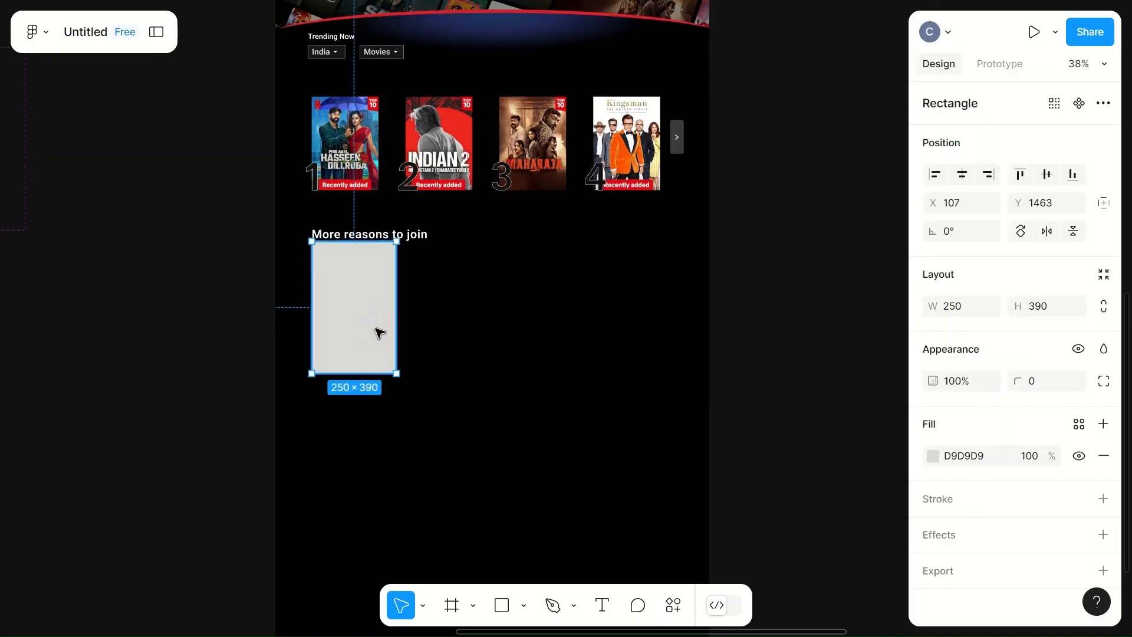
click(376, 330)
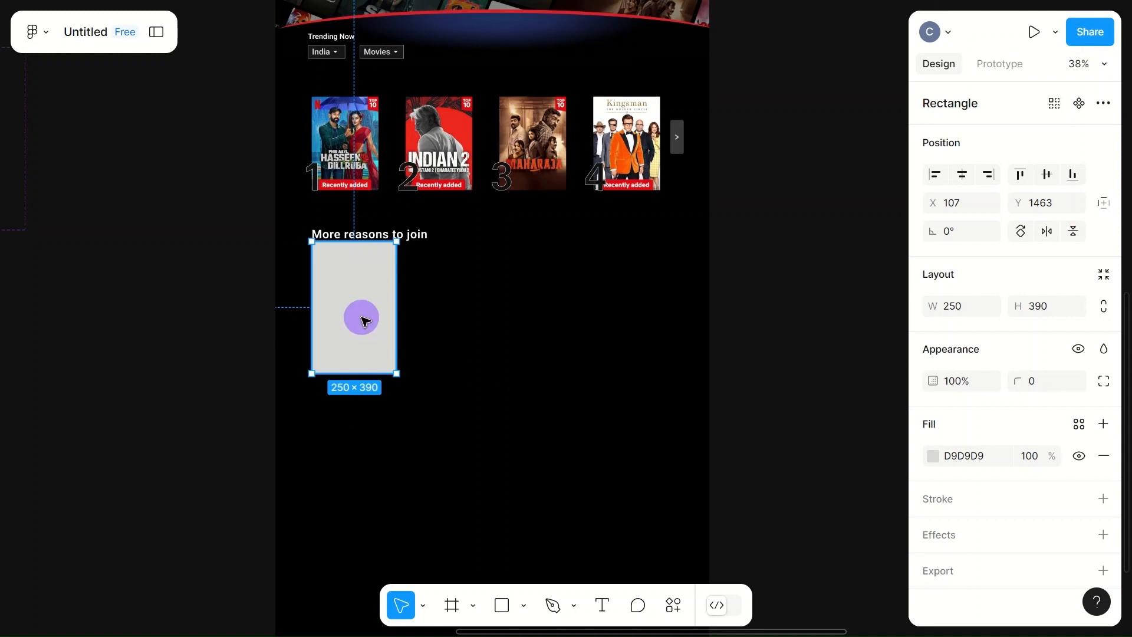
drag(362, 320, 364, 337)
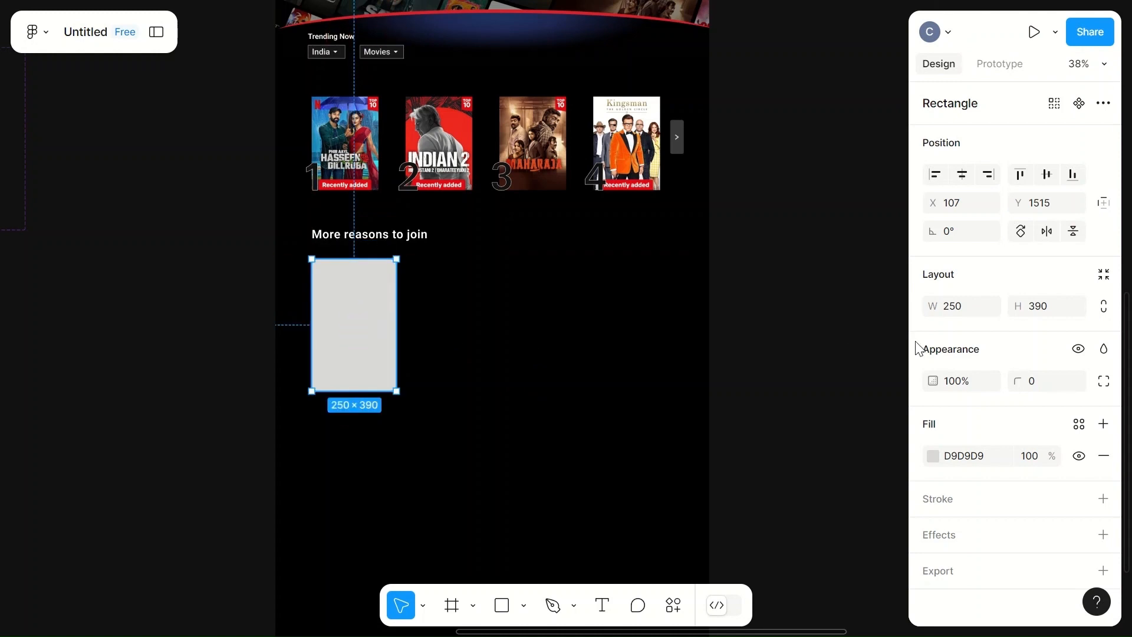
- Set the rectangle's height to 350 and its corner radius to 10
click(1042, 310)
text(350)
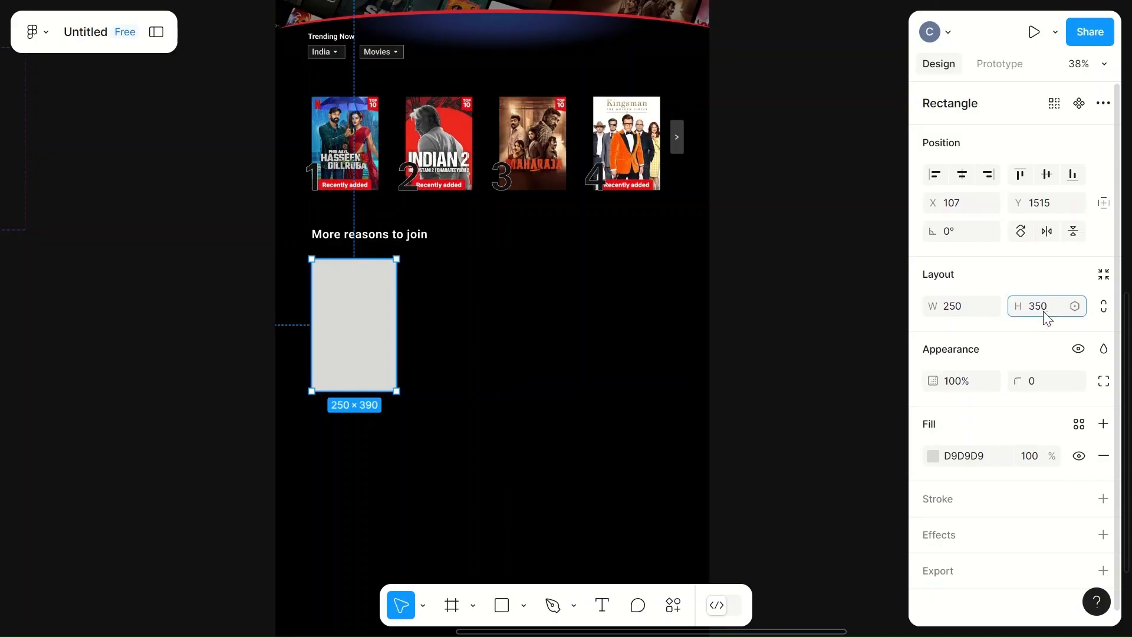
click(584, 400)
click(366, 350)
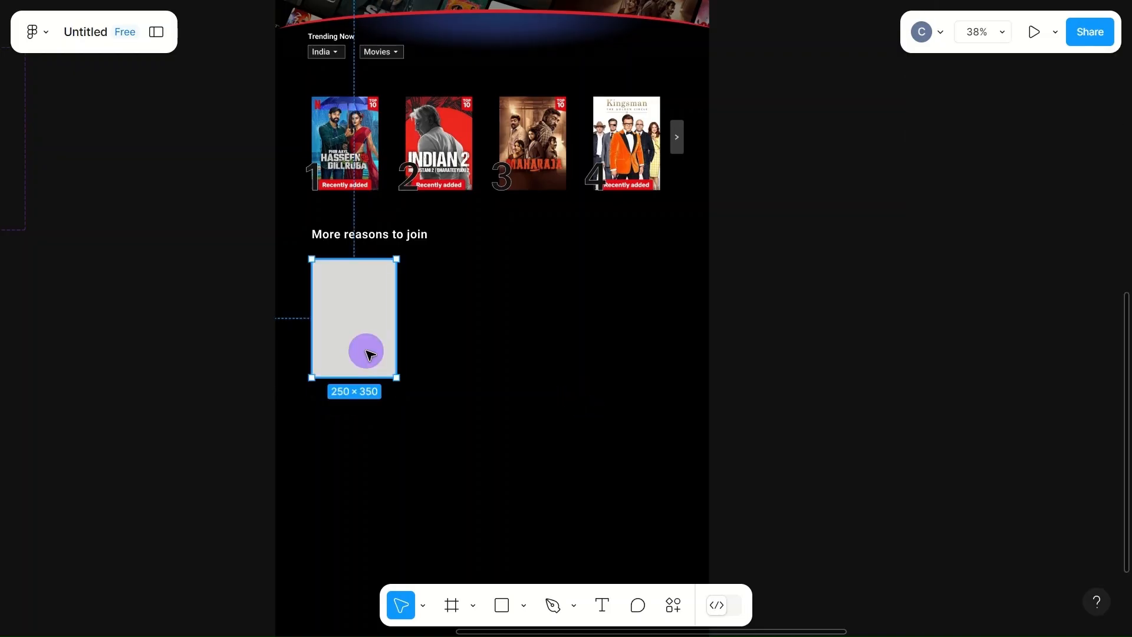
click(1031, 380)
text(10)
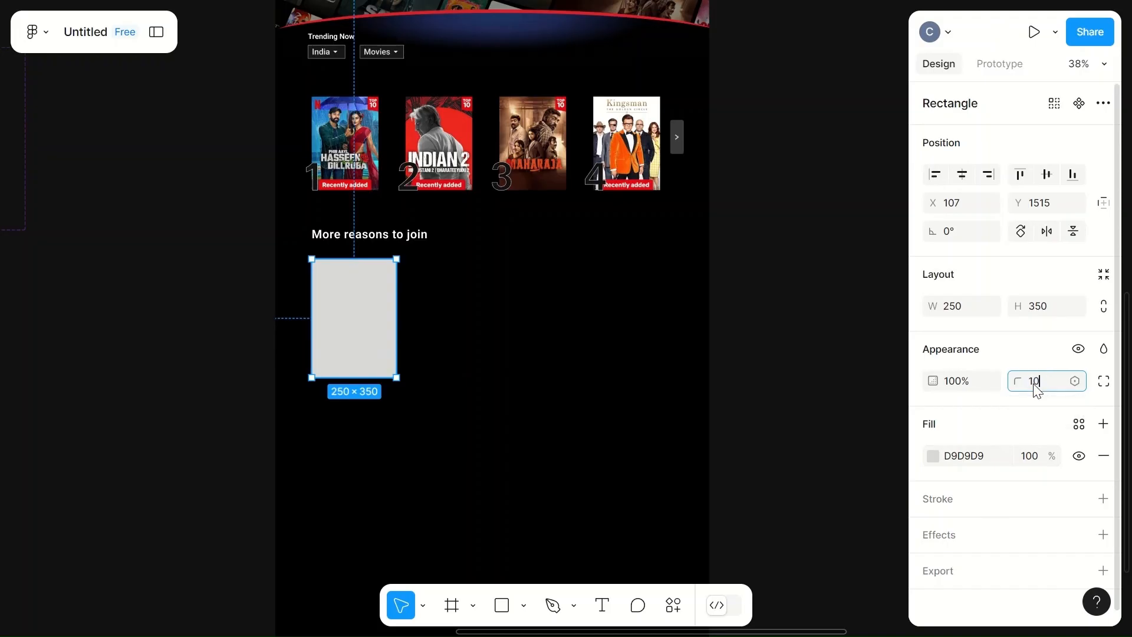
click(502, 401)
- Change the rectangle's fill to a linear gradient running diagonally from its top-left to bottom-right corner
click(356, 318)
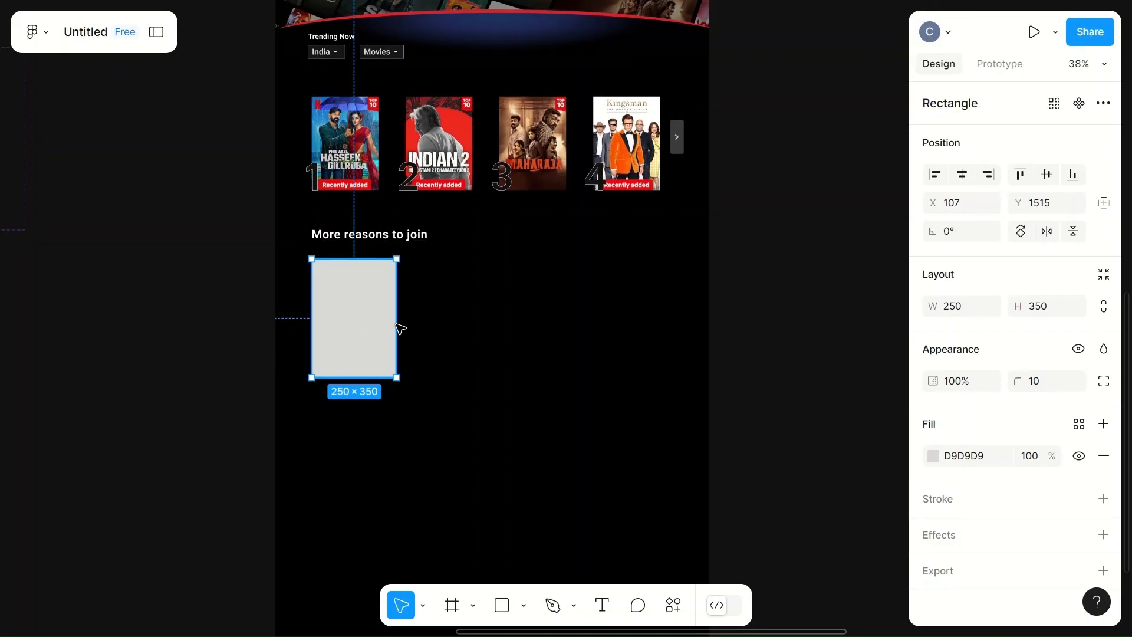
click(932, 455)
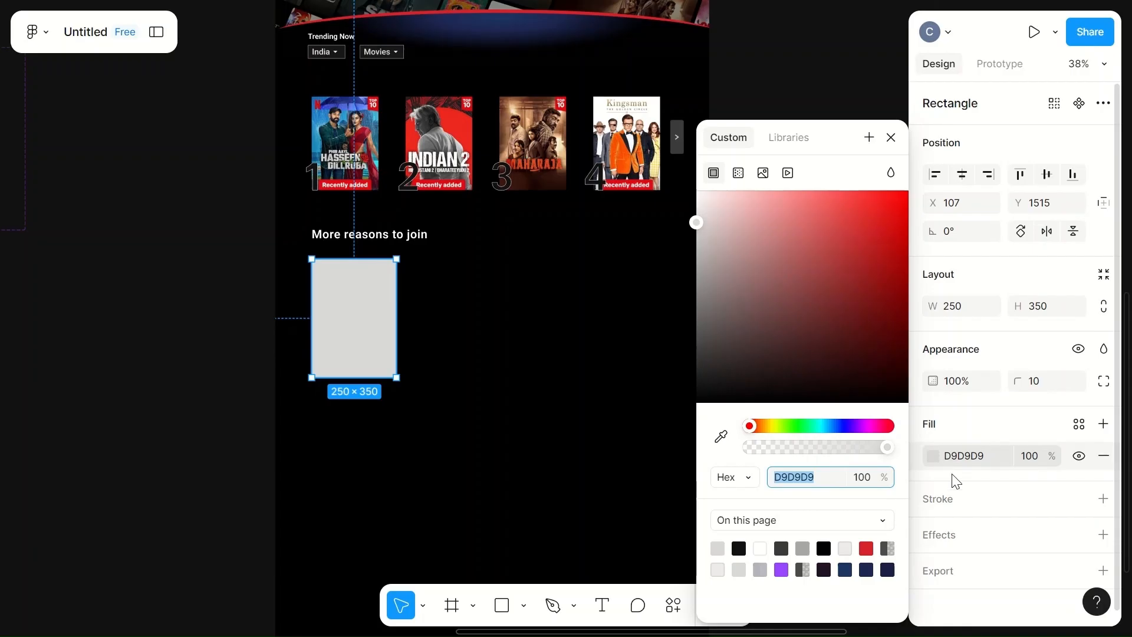
click(738, 173)
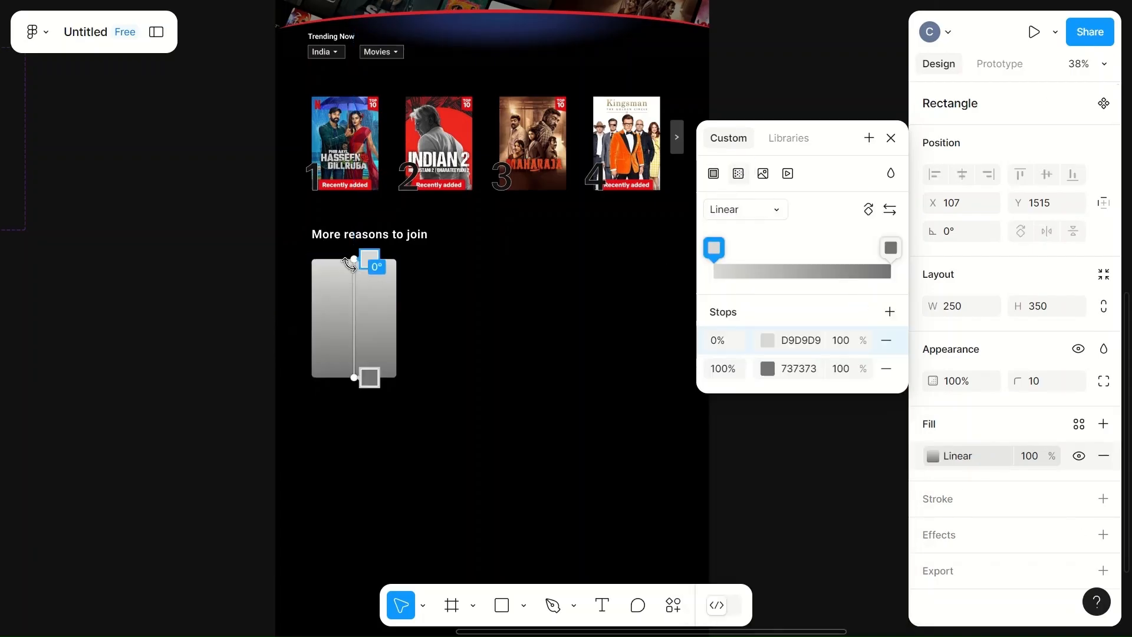
scroll(356, 258, up, 5)
drag(355, 258, 294, 257)
drag(357, 459, 428, 451)
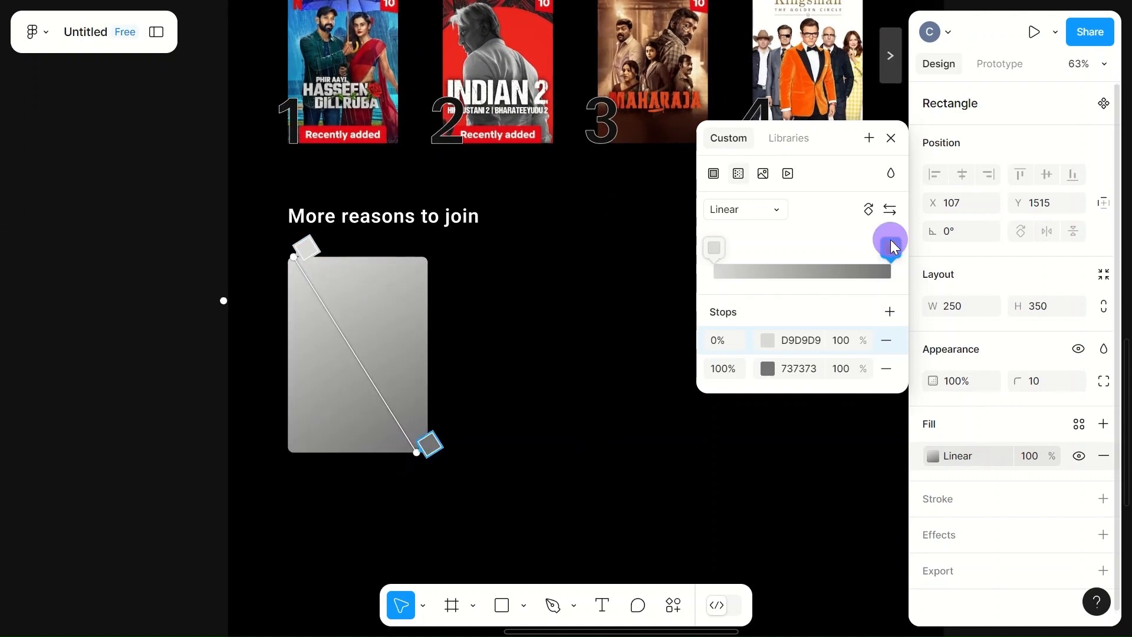
- Set the gradient stops to 737373 at 30% and 1F1324 at 61%
drag(890, 240, 765, 256)
click(768, 341)
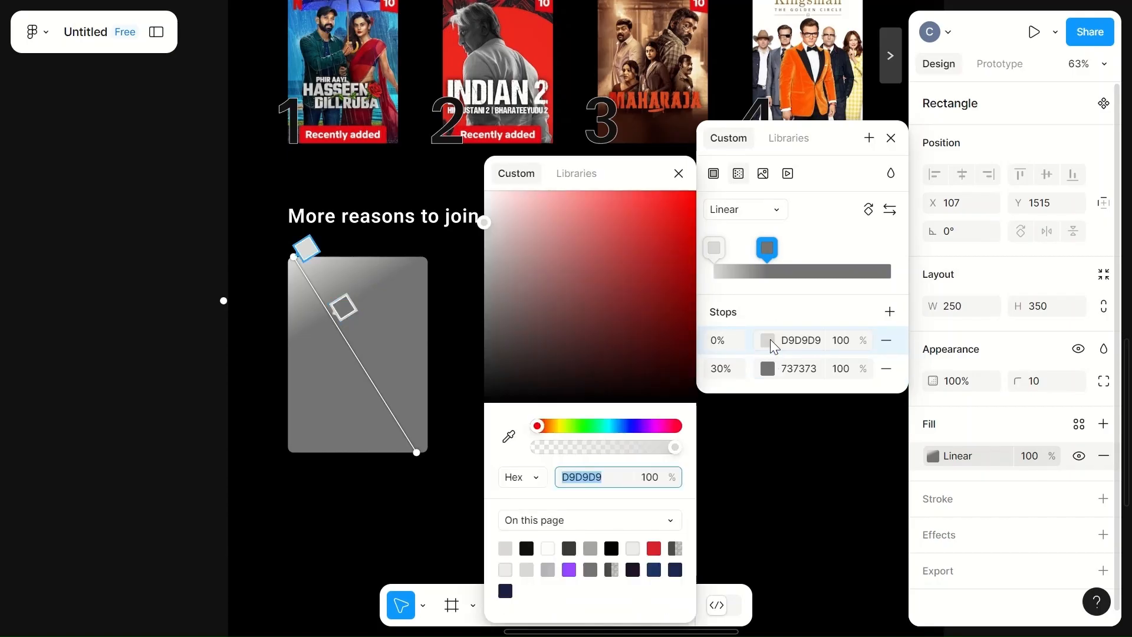
click(800, 340)
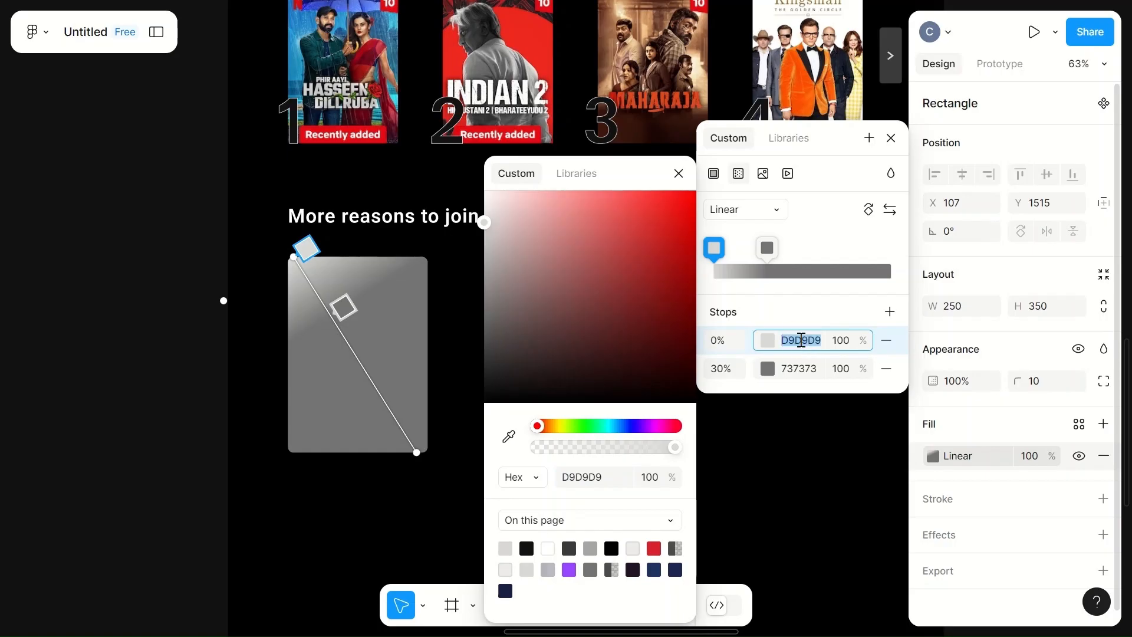
text(1F1324)
click(820, 291)
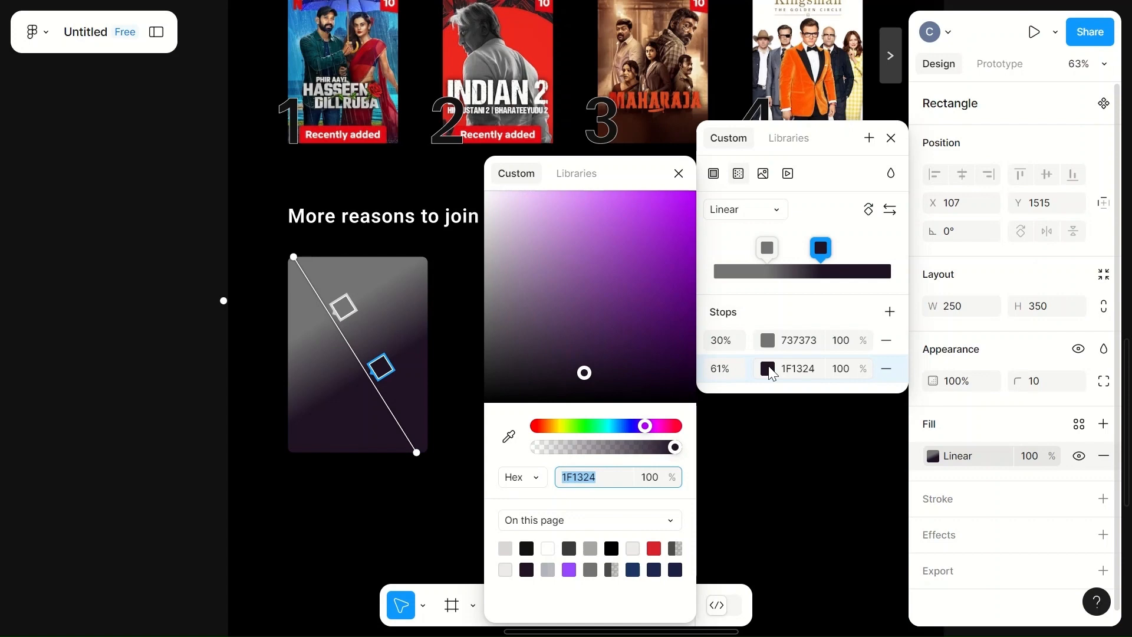
click(772, 343)
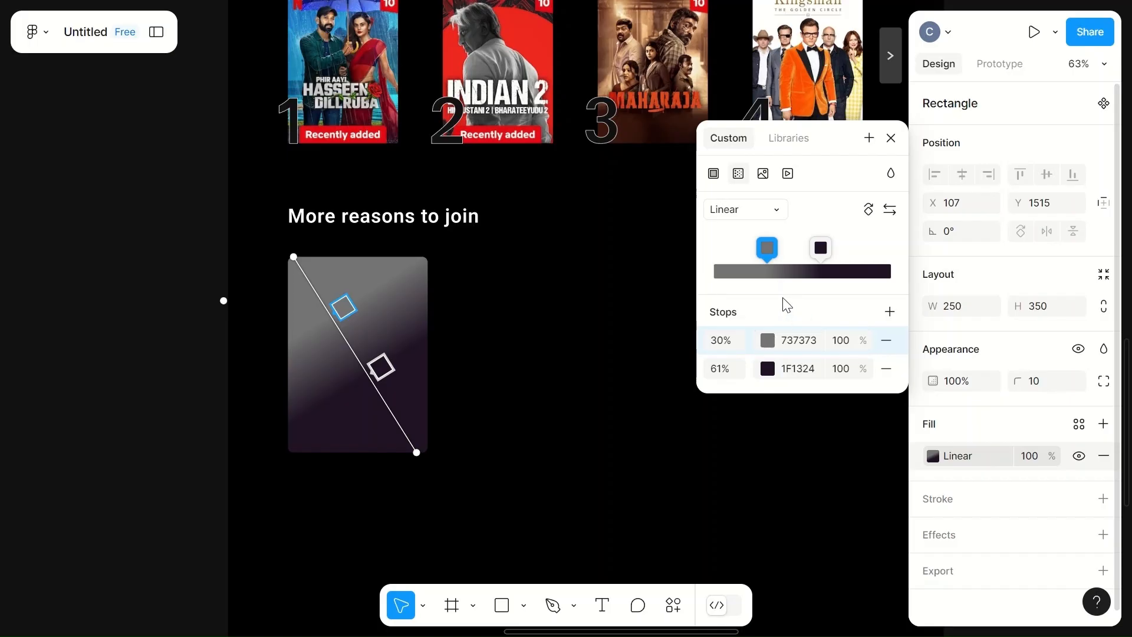
- Set the first gradient stop's colour to 192043
click(801, 342)
text(1920)
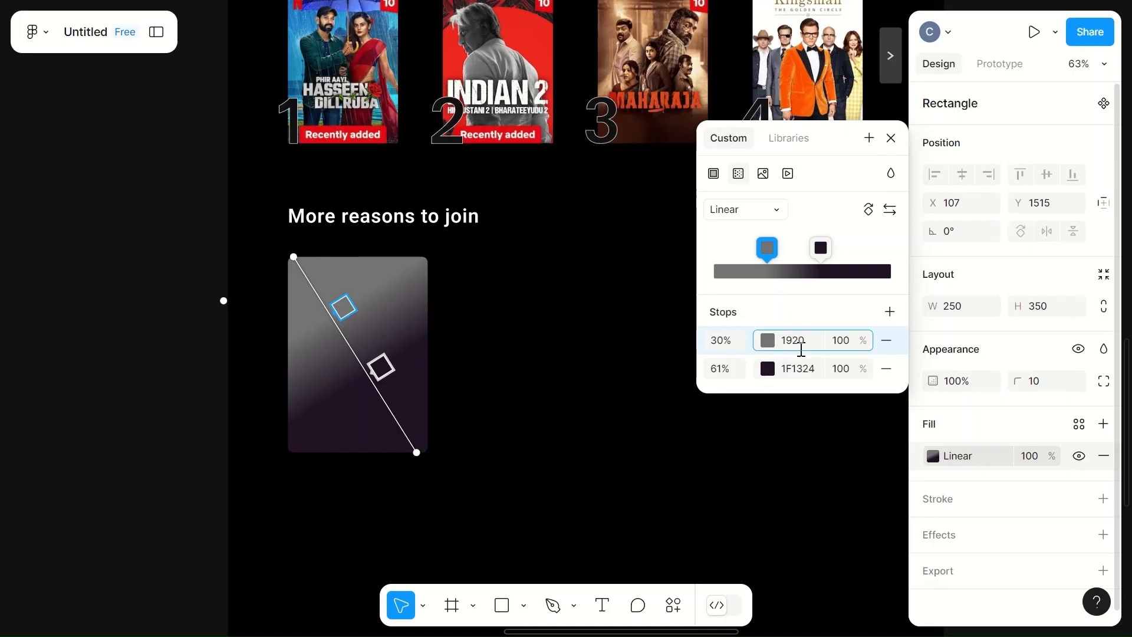
text(43)
click(792, 306)
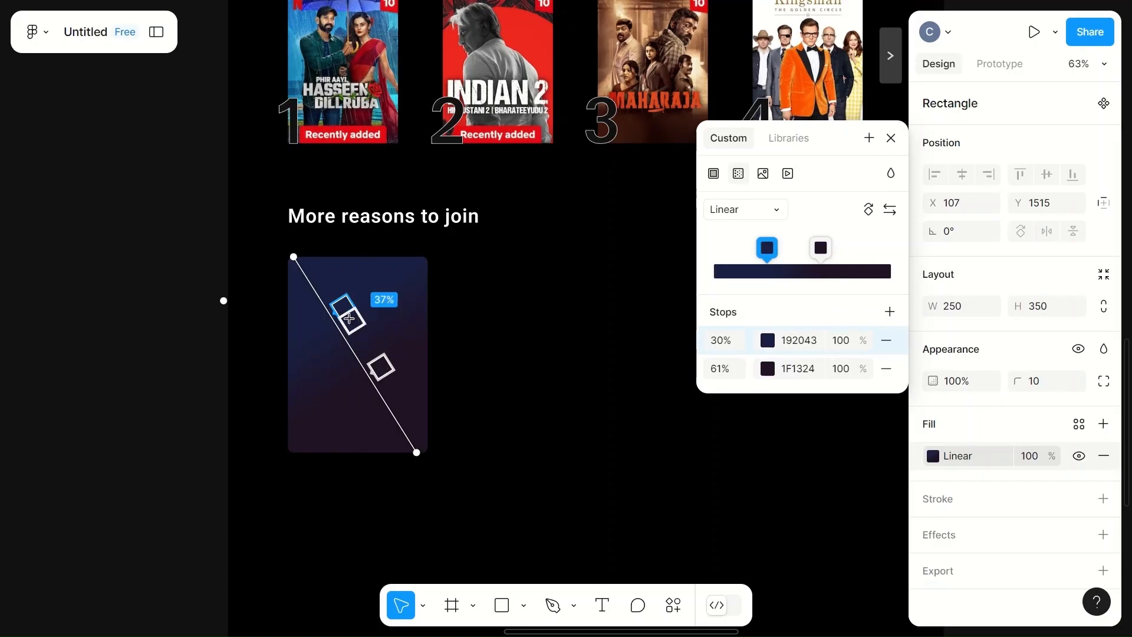
- Adjust the gradient handles on the card, moving the start slightly past the top-left corner and the stops to about 6% and 36%
drag(343, 307, 311, 271)
drag(371, 371, 354, 347)
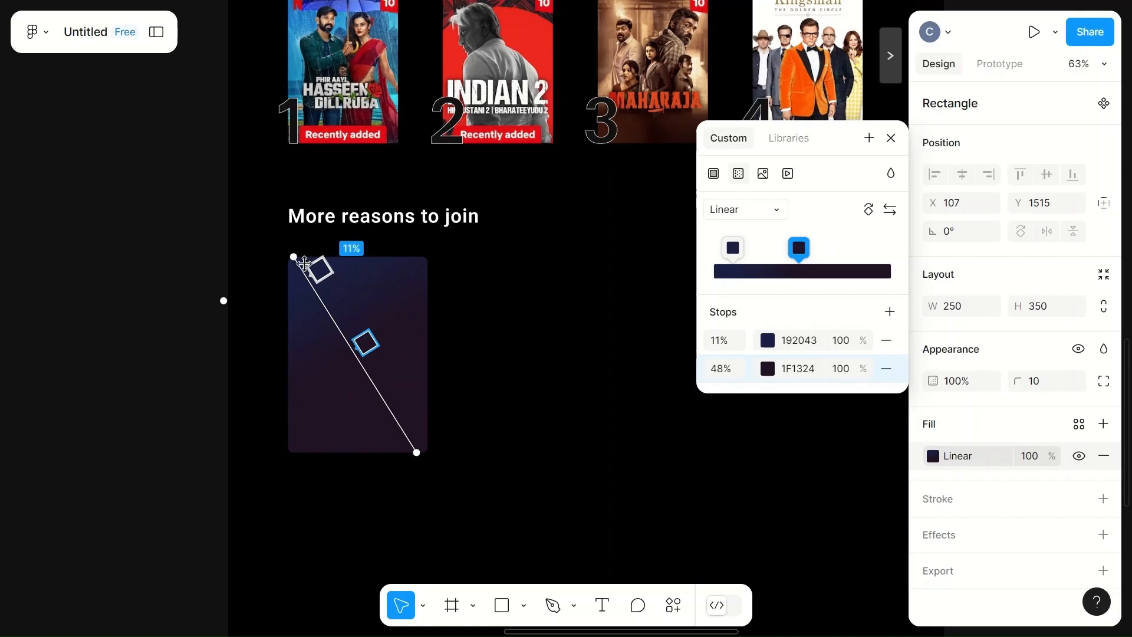
drag(293, 256, 270, 273)
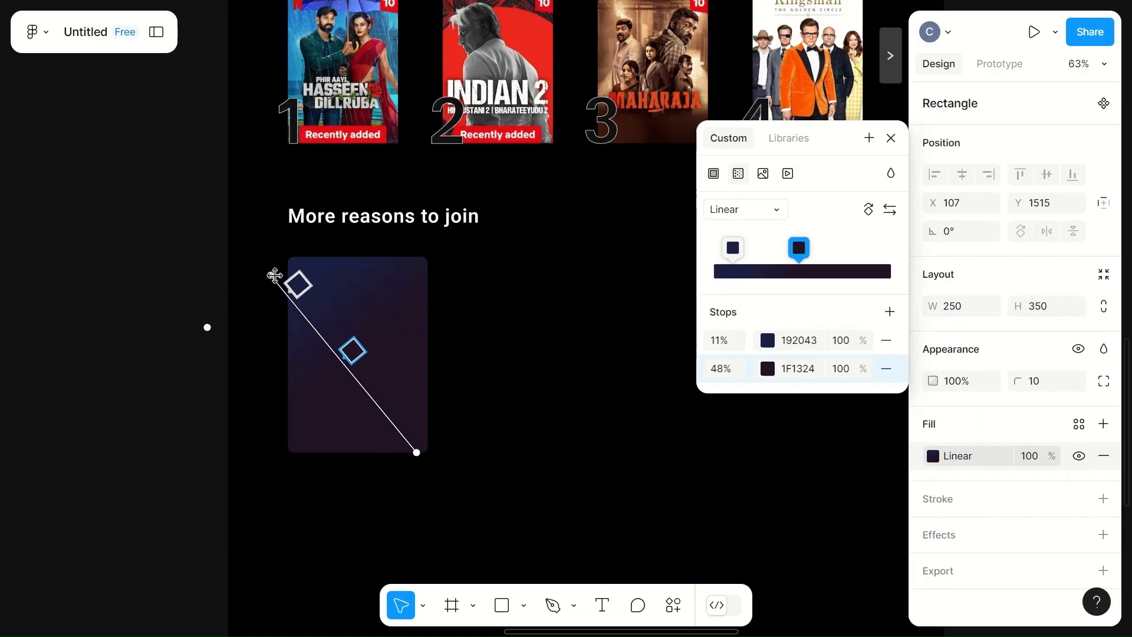
click(340, 359)
mouse_move(341, 359)
mouse_down()
mouse_move(324, 345)
mouse_move(335, 352)
mouse_up()
drag(297, 284, 282, 282)
drag(346, 343, 329, 322)
drag(270, 271, 301, 257)
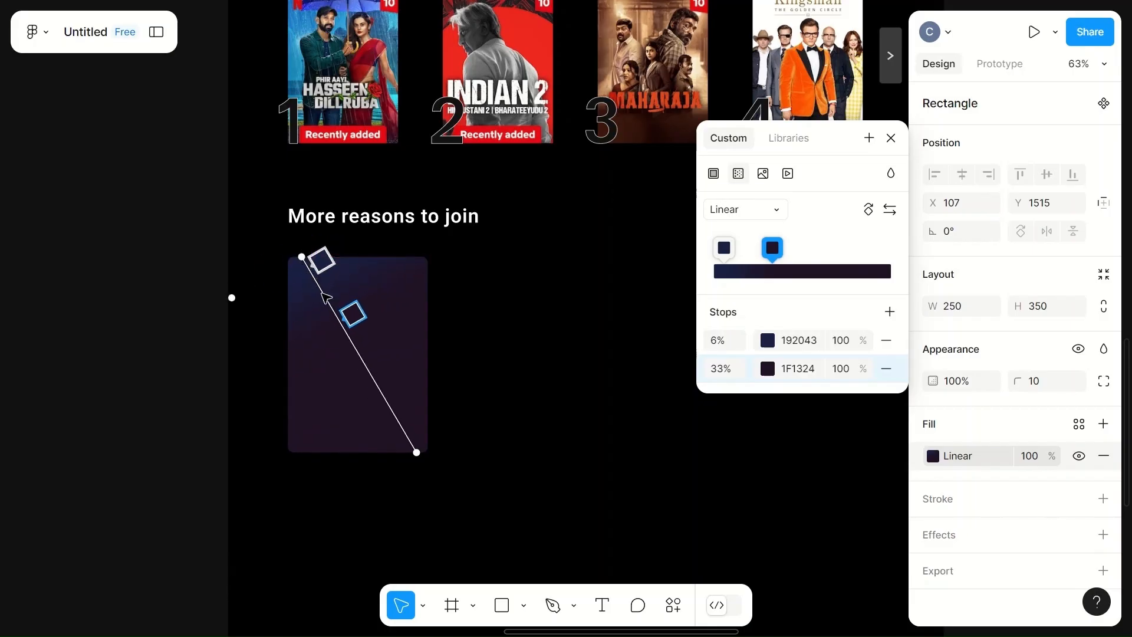
drag(339, 321, 351, 333)
drag(301, 263, 283, 270)
drag(338, 337, 330, 335)
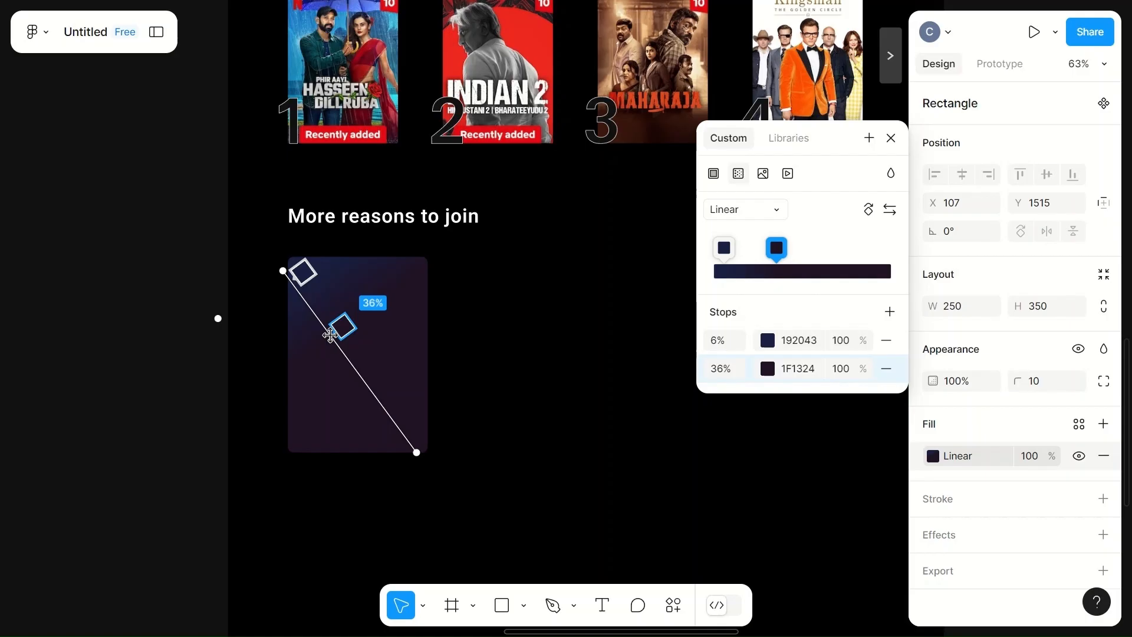
click(486, 309)
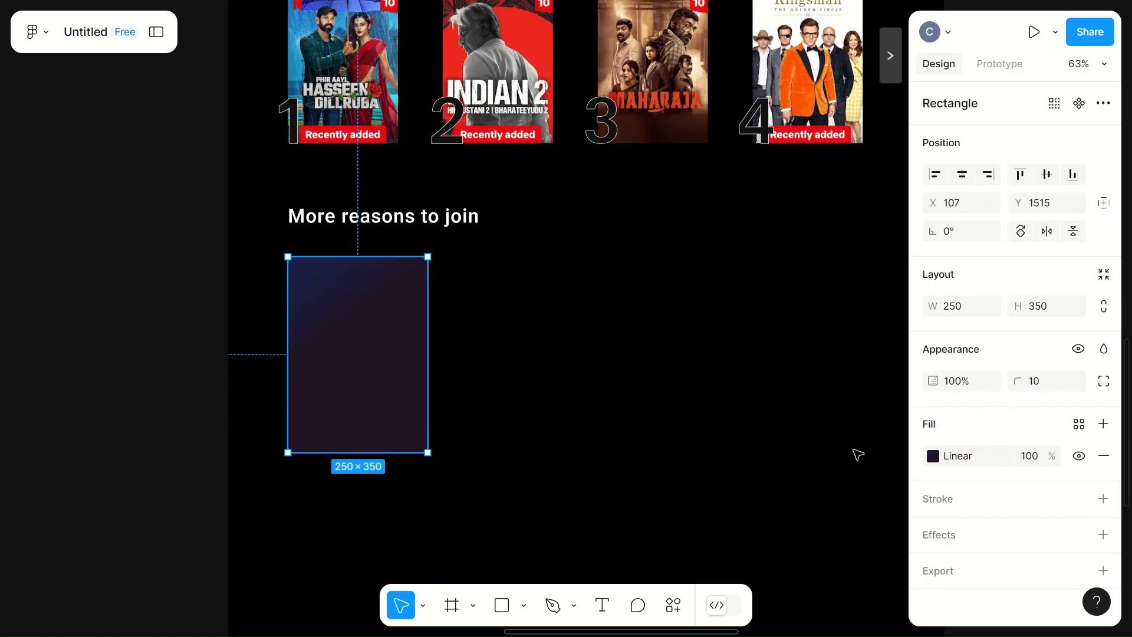
- Reposition the gradient stops to 0% and 58%
click(953, 453)
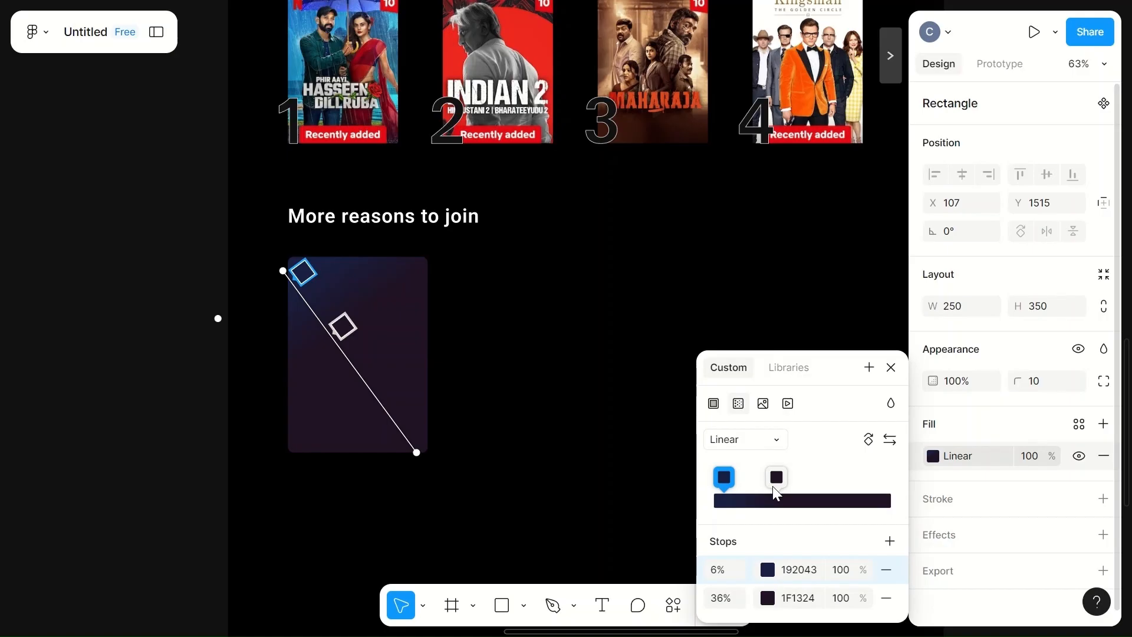
drag(772, 486, 818, 493)
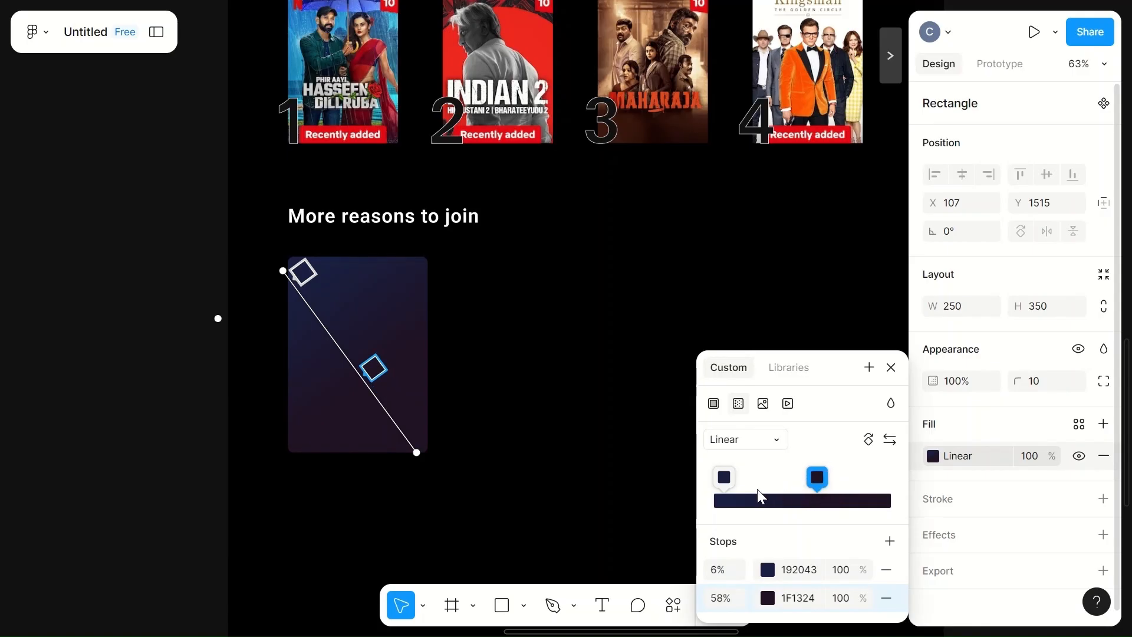
drag(724, 477, 703, 480)
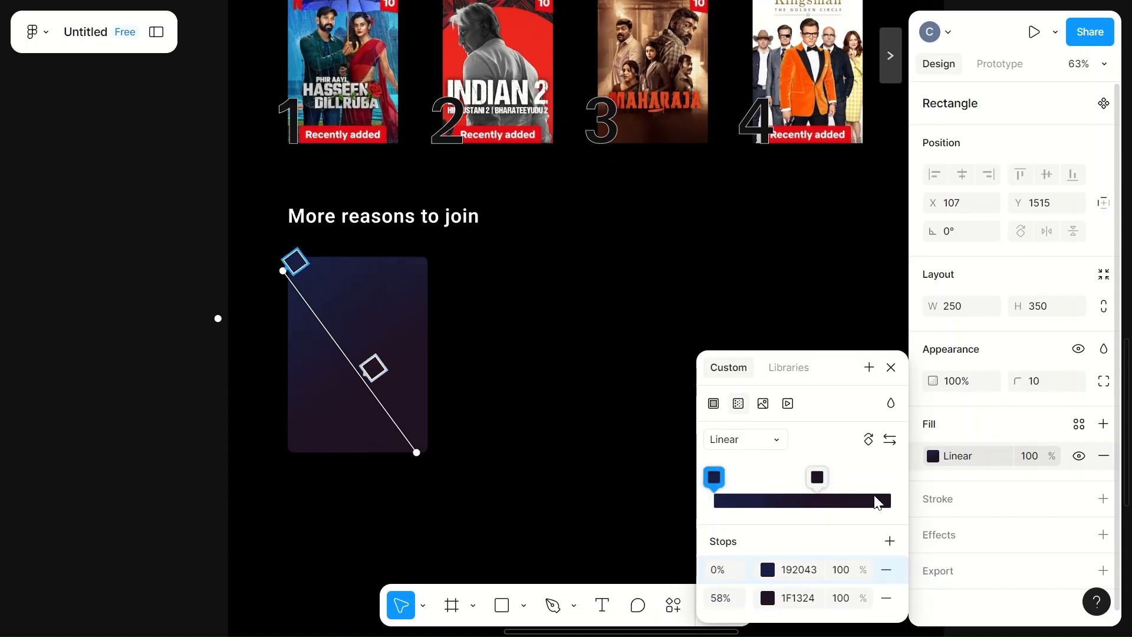
key(Escape)
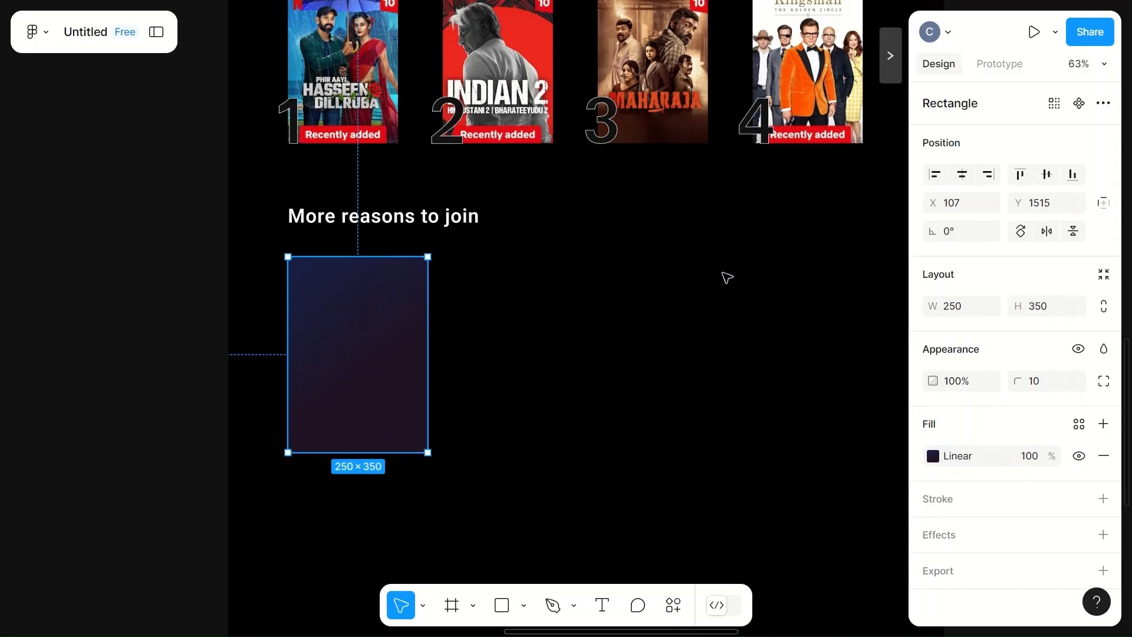
- Duplicate the gradient card twice to form a row of three cards beside it
click(556, 407)
click(409, 400)
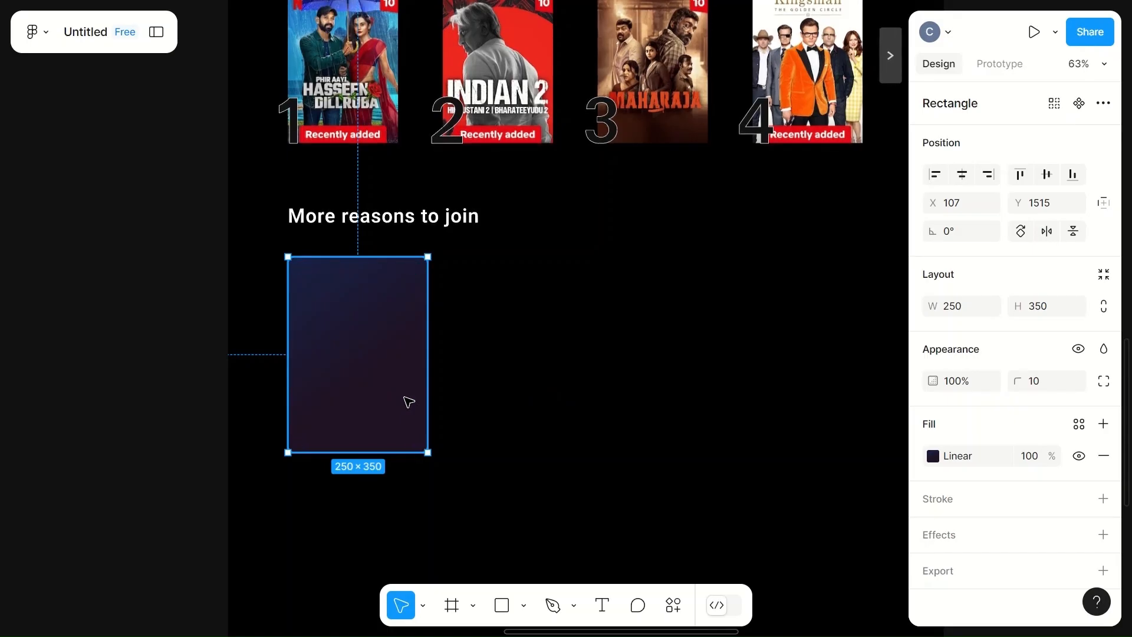
drag(328, 356, 493, 359)
drag(366, 356, 722, 356)
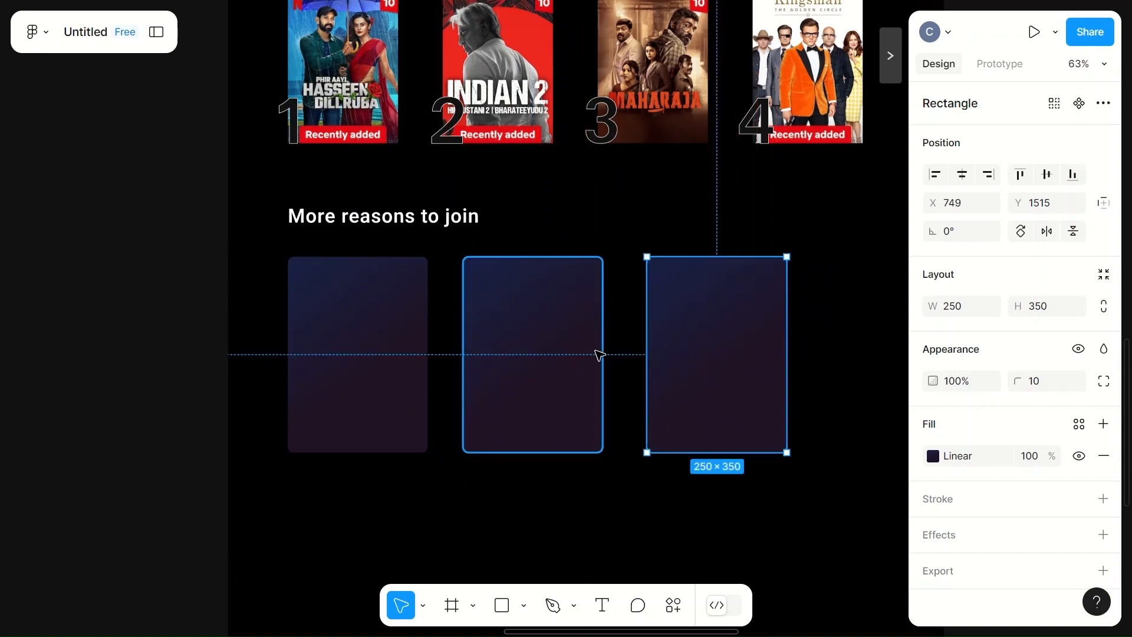
- Duplicate a card once more to add a fourth card at the end of the row
scroll(607, 355, right, 3)
drag(187, 373, 662, 374)
- Select all four cards, distribute them evenly, and set the spacing between them to 30
click(312, 320)
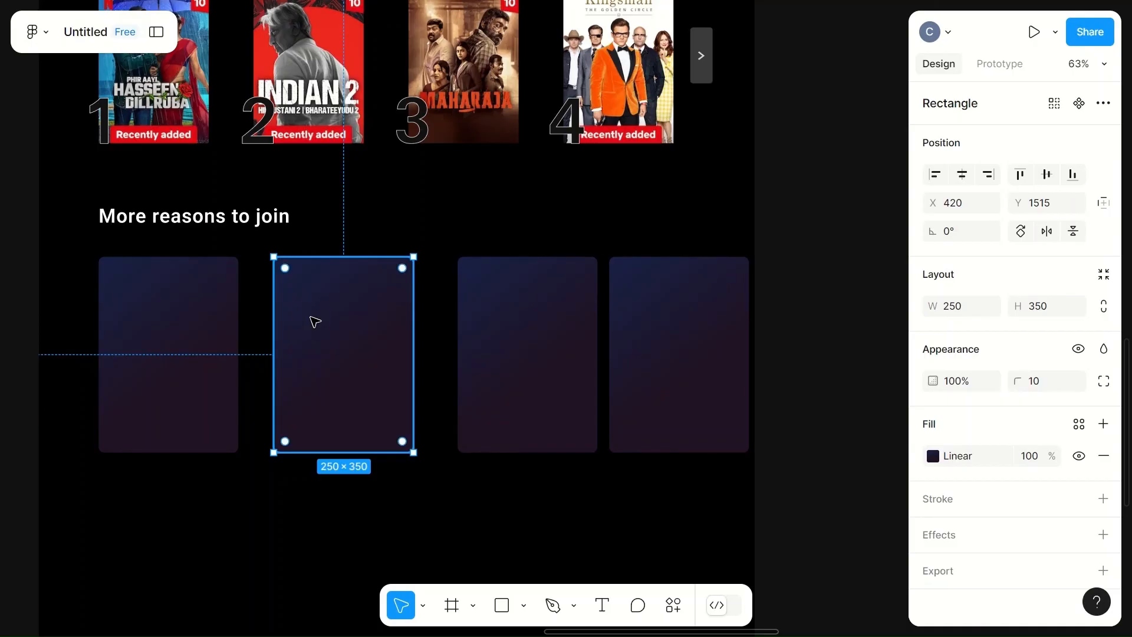
click(209, 324)
shift+click(340, 346)
shift+click(524, 351)
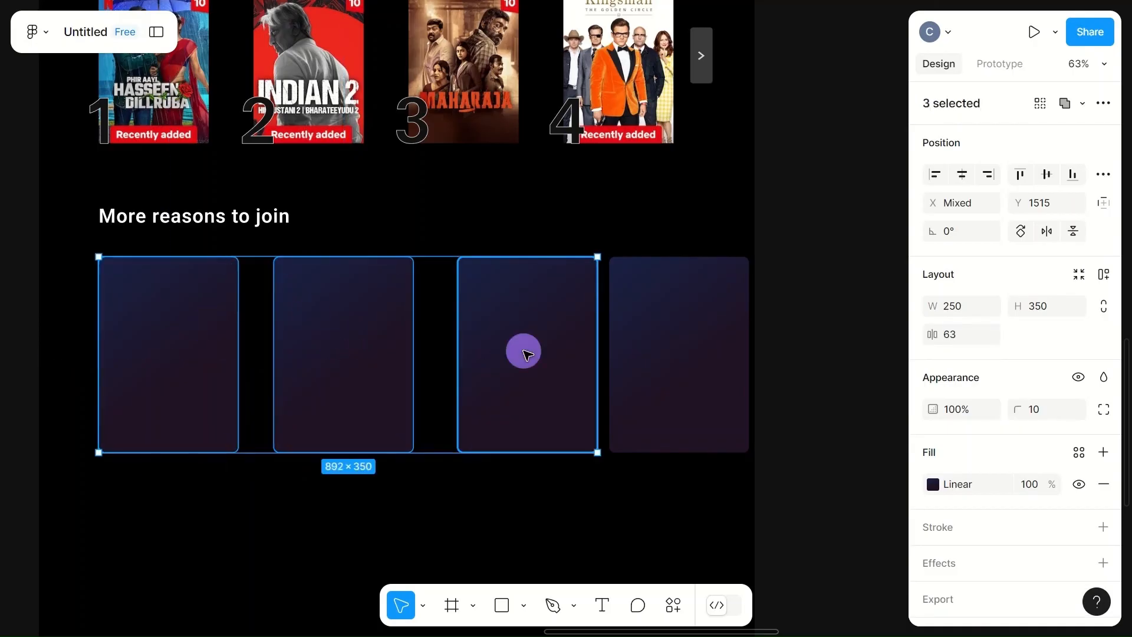
shift+click(689, 366)
click(1103, 174)
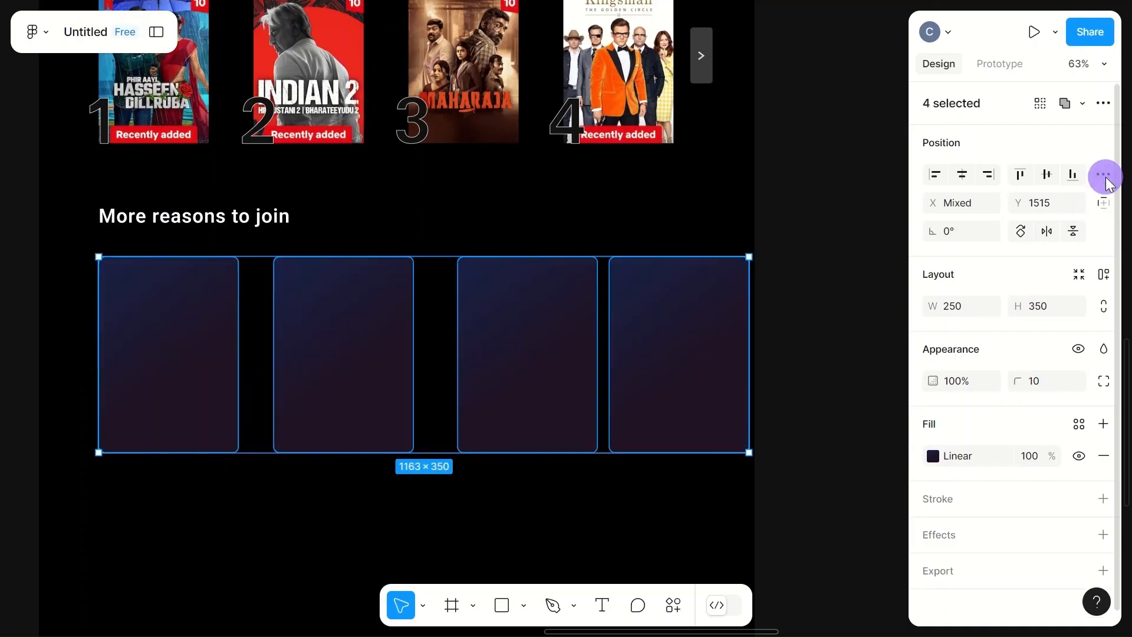
click(926, 204)
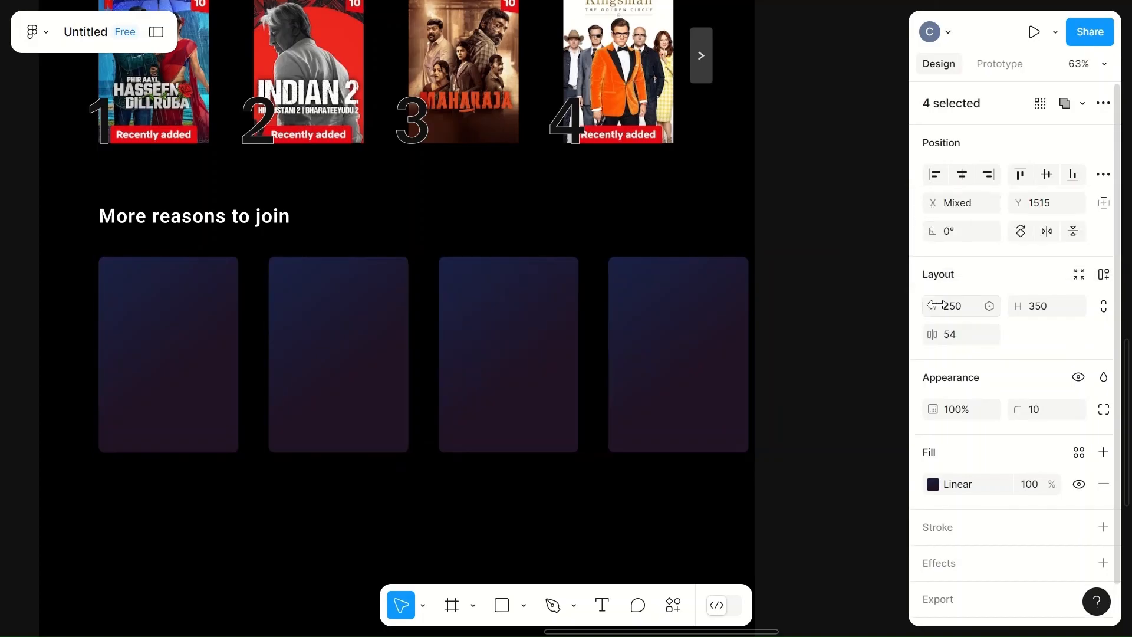
click(949, 334)
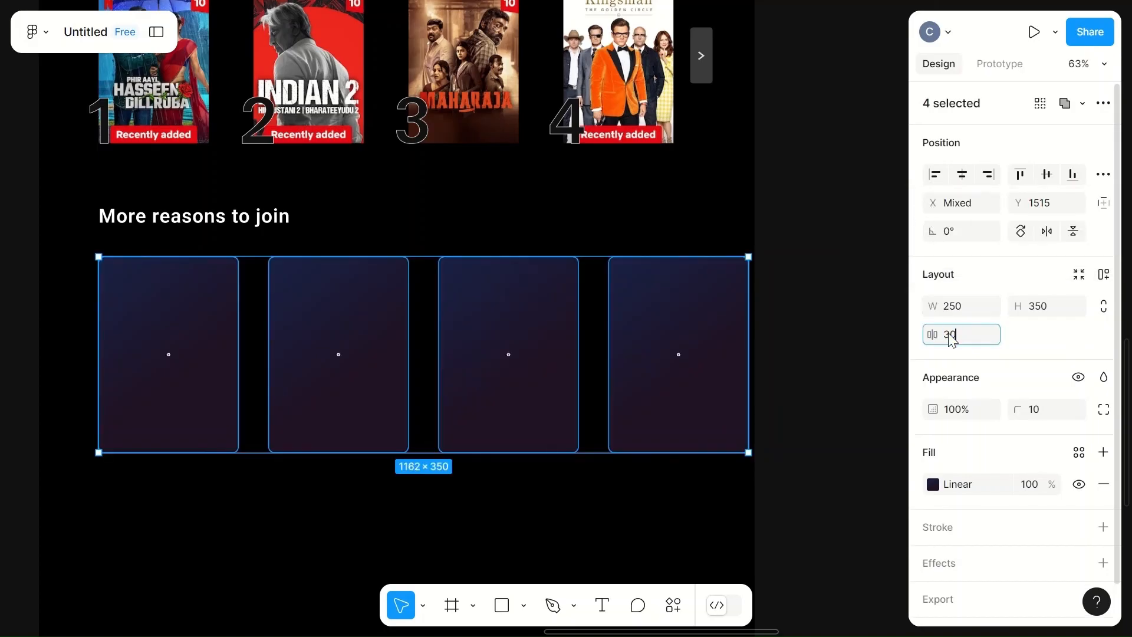
text(30)
click(571, 215)
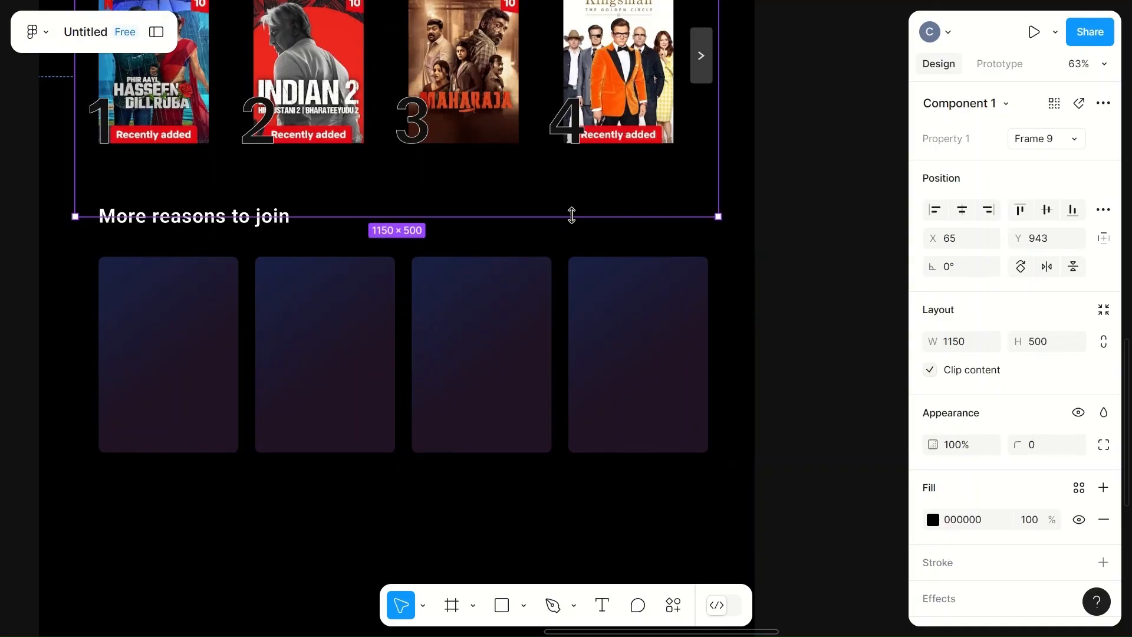
- Import four icon screenshots from the NETFLIX desktop folder onto the canvas as images
click(748, 340)
scroll(748, 339, left, 4)
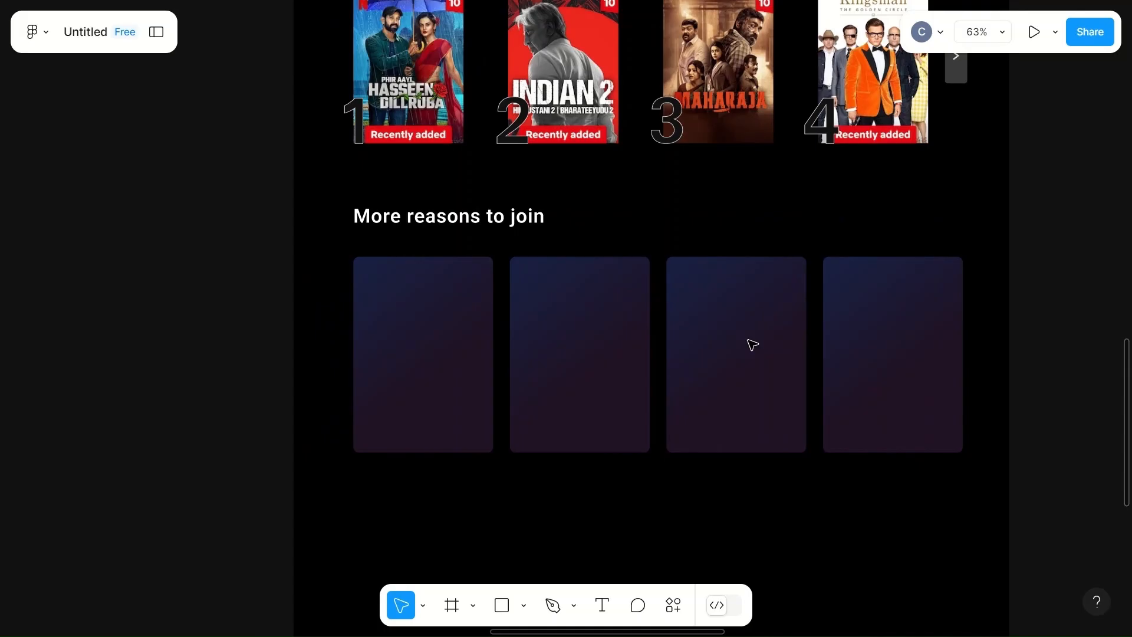
scroll(752, 345, down, 5)
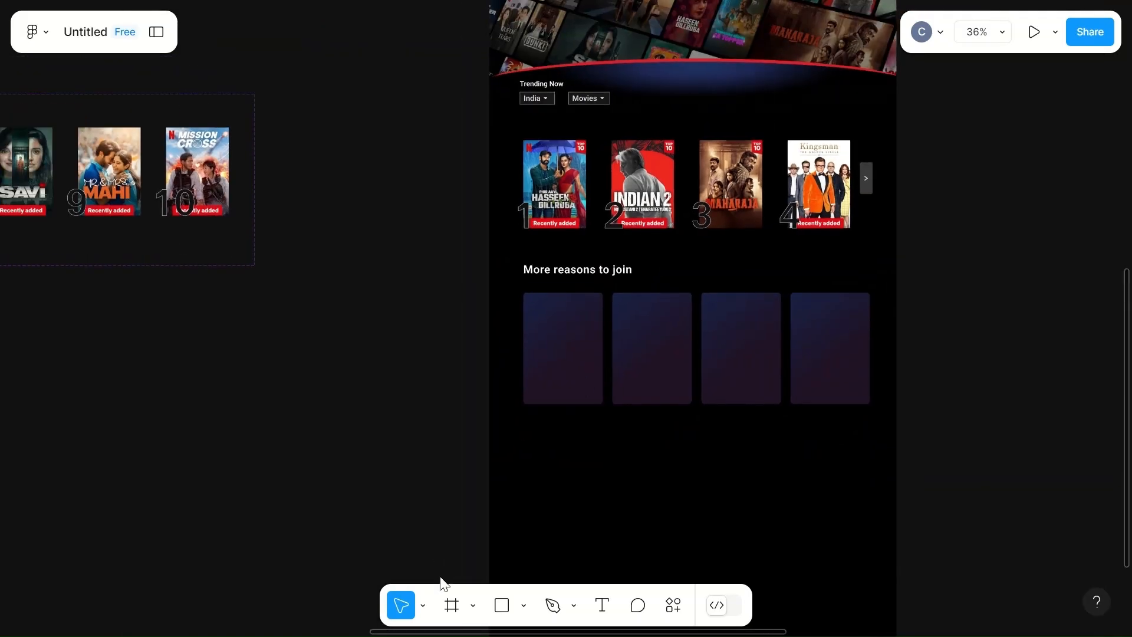
click(522, 605)
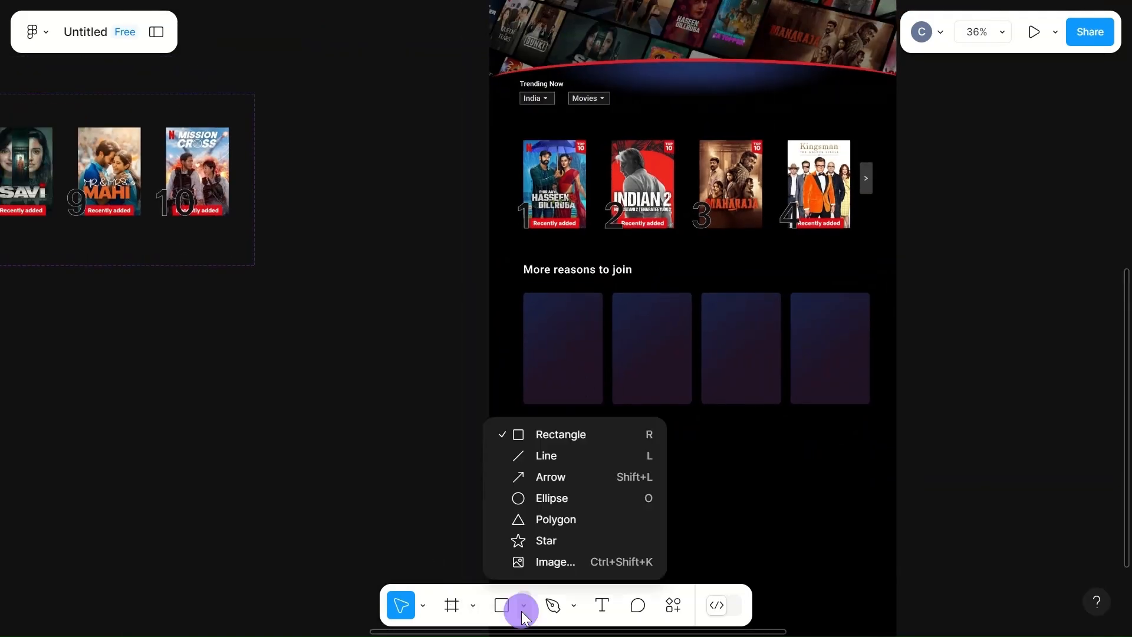
click(551, 562)
scroll(402, 211, down, 3)
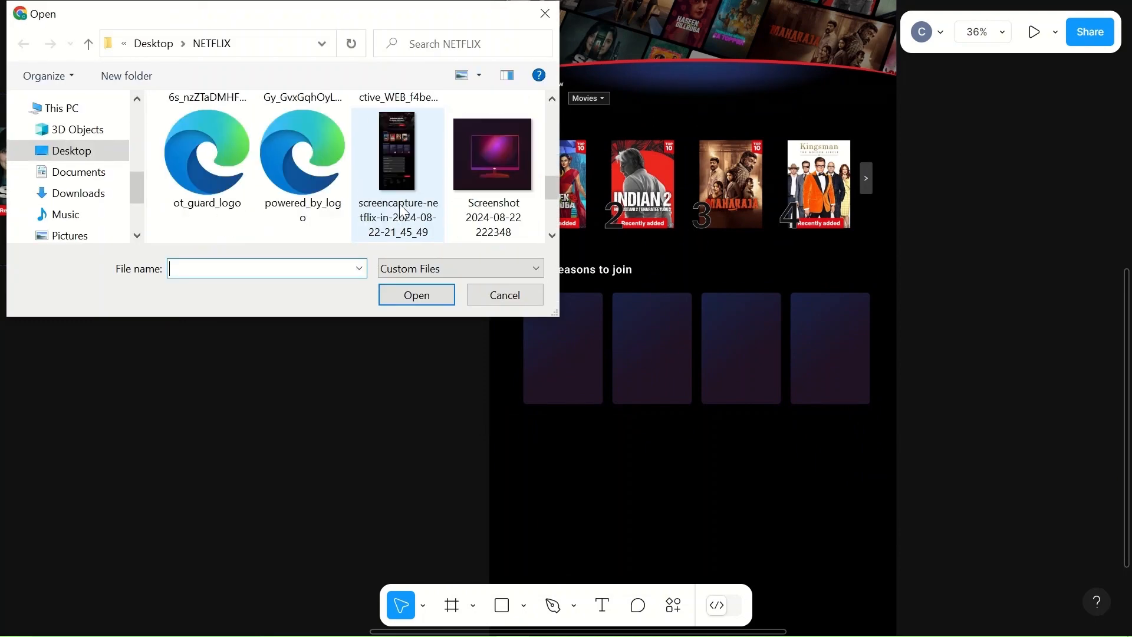
scroll(413, 203, down, 3)
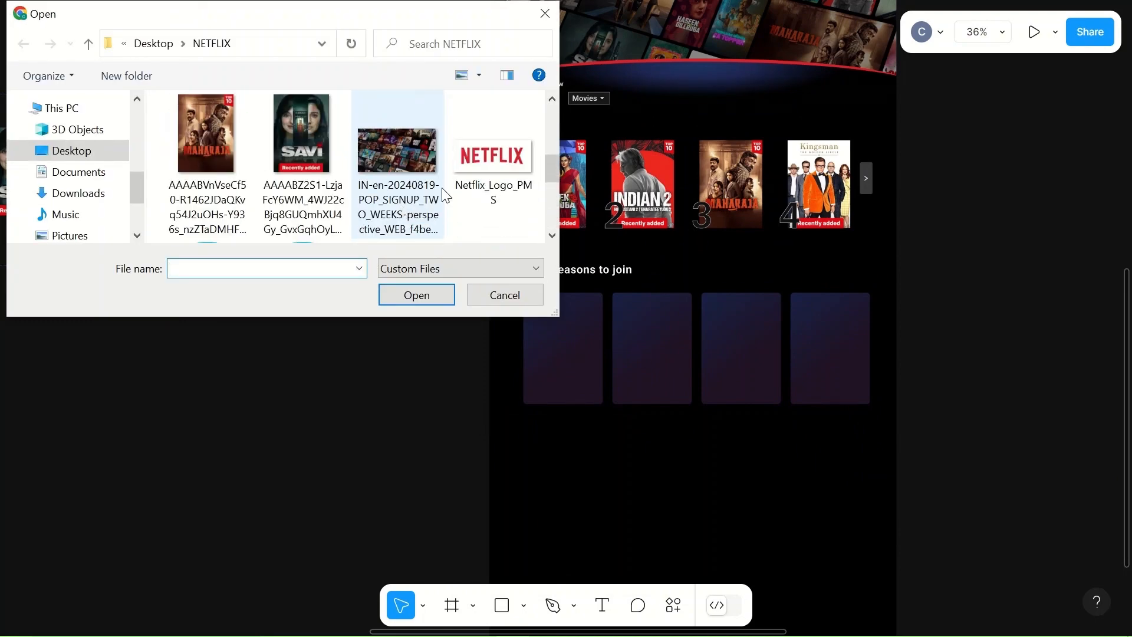
scroll(453, 195, up, 2)
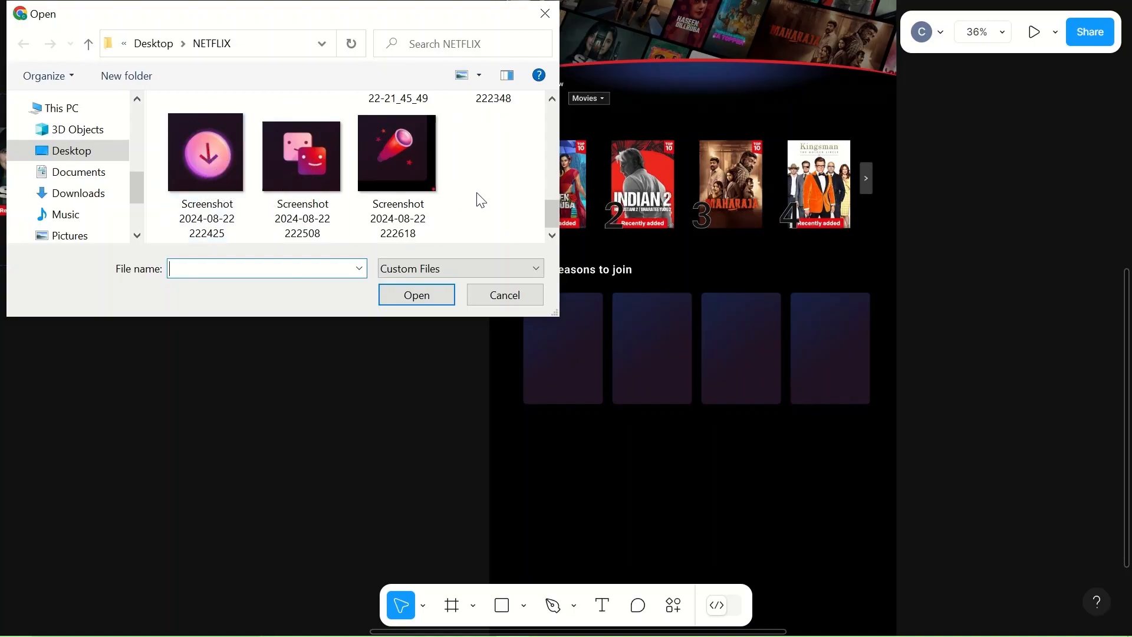
drag(203, 154, 239, 439)
drag(315, 139, 319, 450)
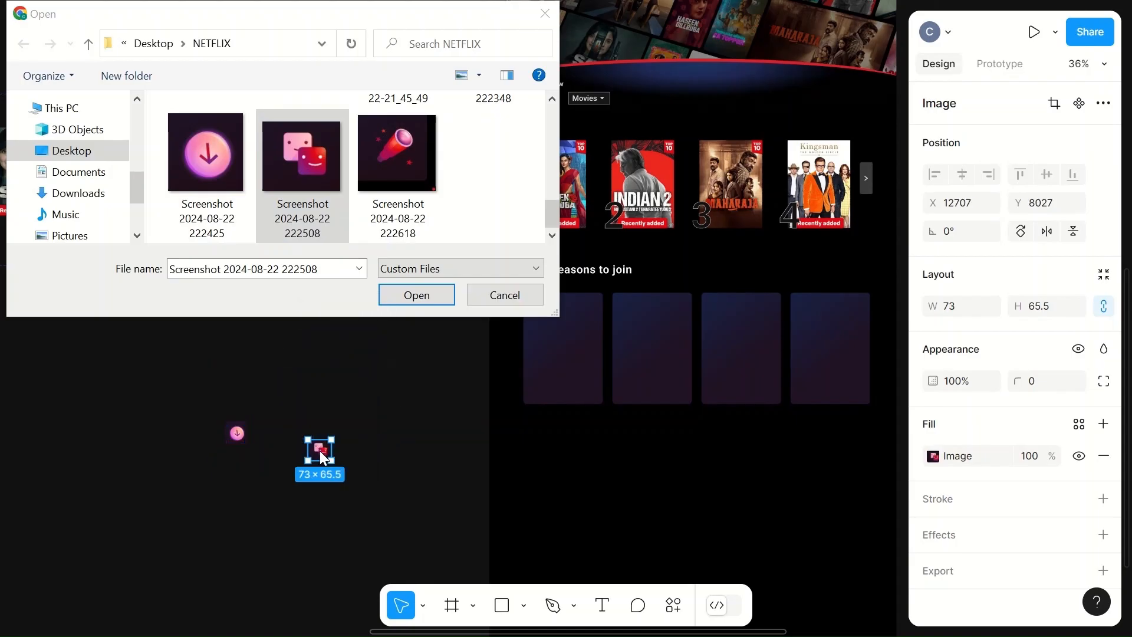
drag(385, 156, 392, 485)
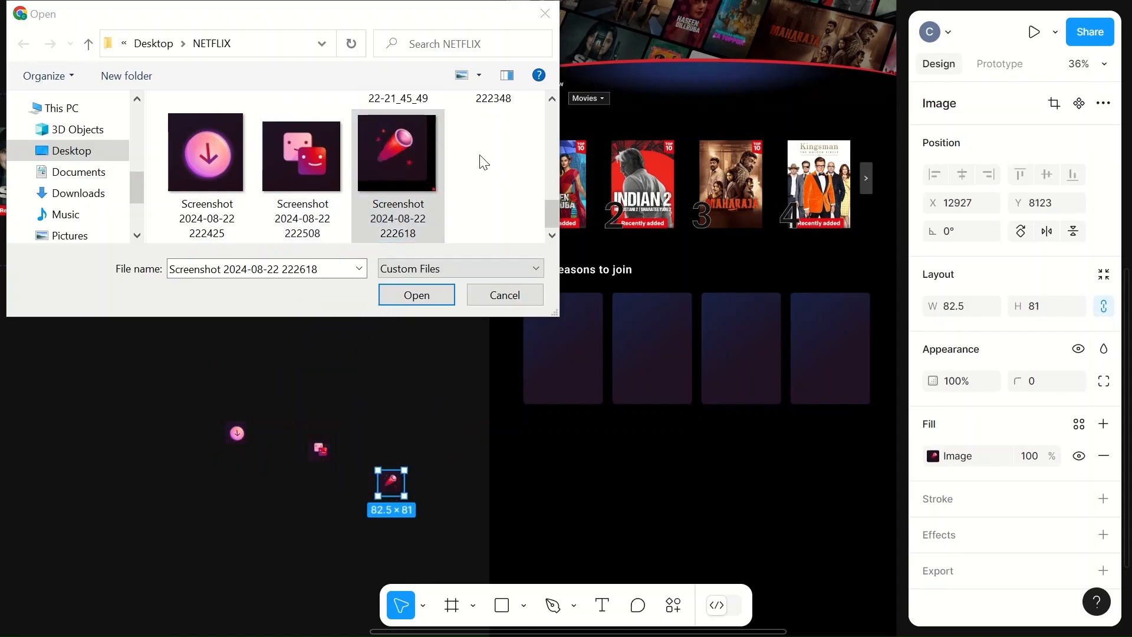
scroll(479, 155, up, 2)
drag(479, 155, 252, 620)
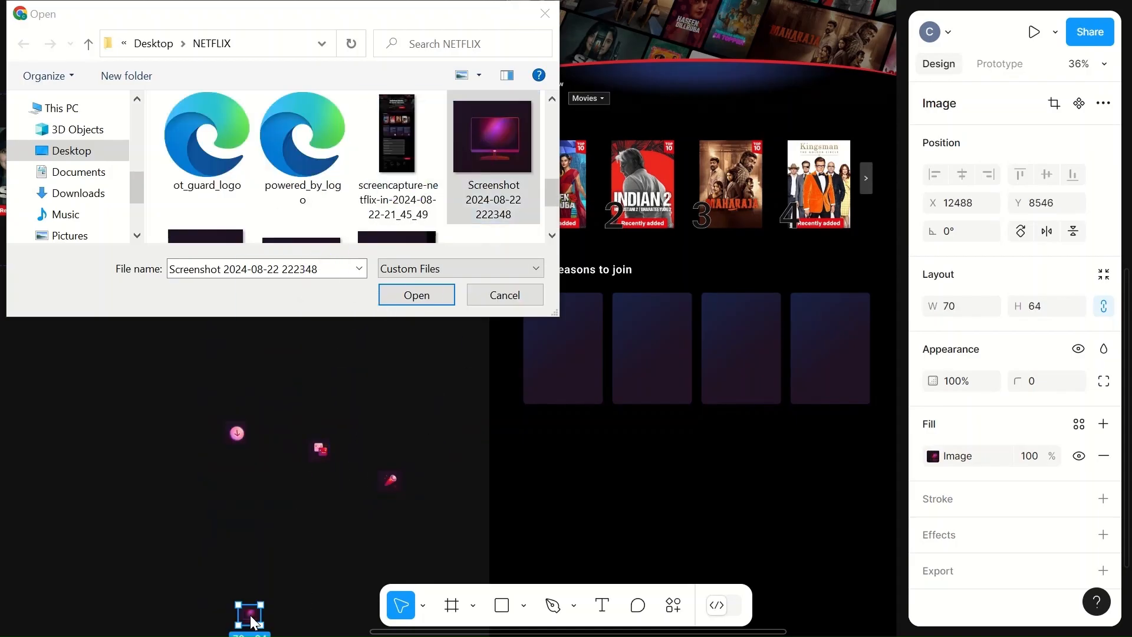
click(334, 521)
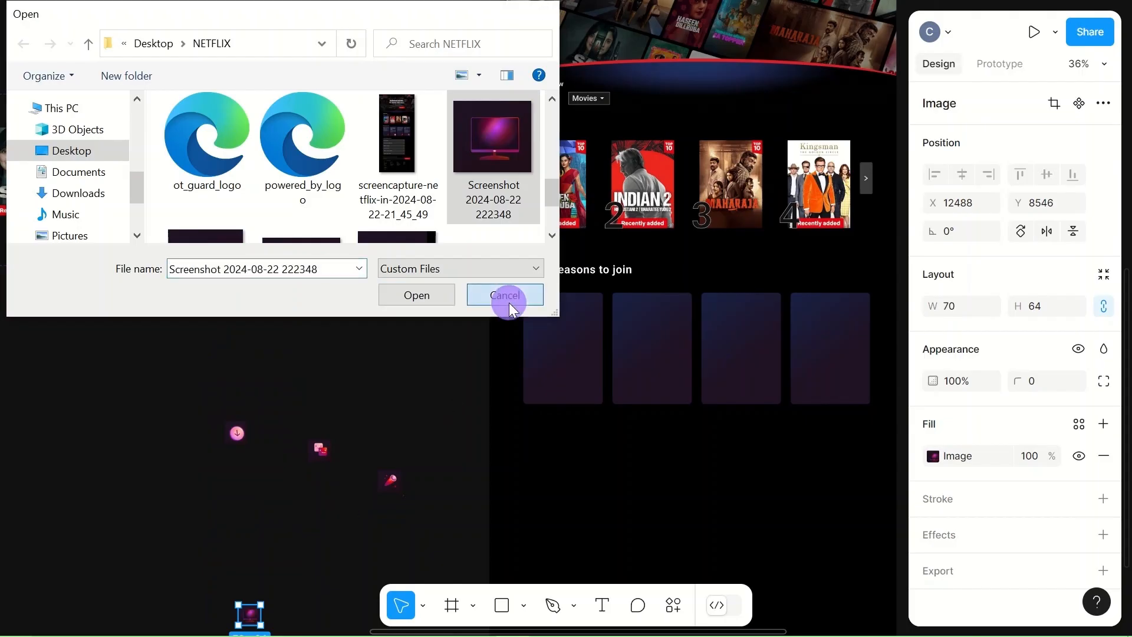
click(505, 297)
- Move each of the four icon images into a different card, near the card's lower edge
scroll(316, 499, down, 3)
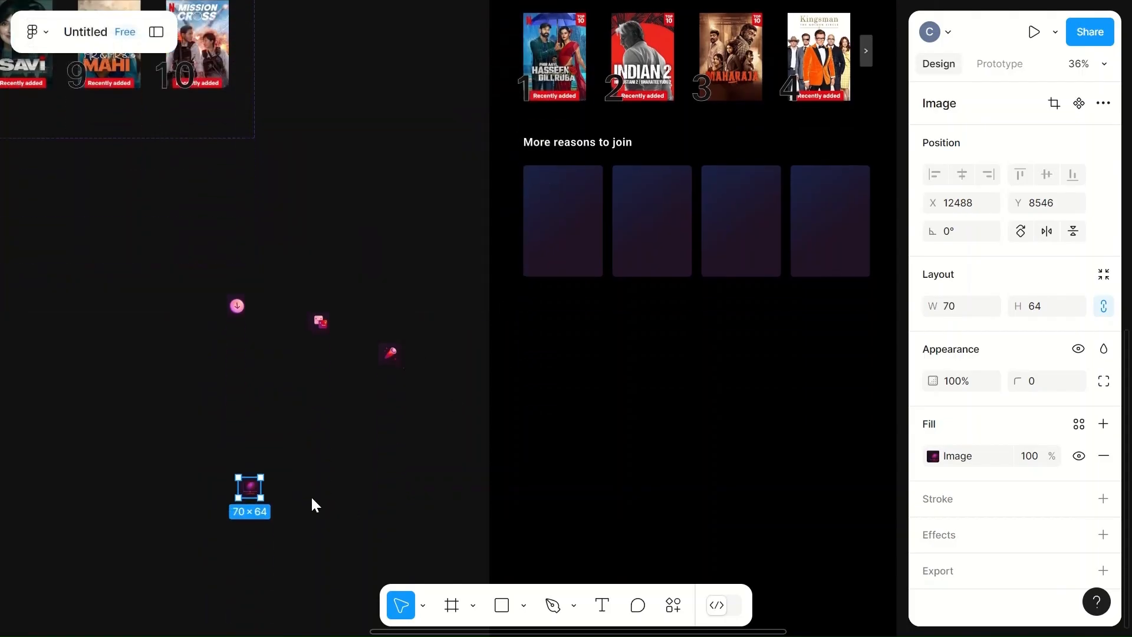
click(244, 488)
drag(245, 488, 578, 256)
drag(237, 306, 664, 257)
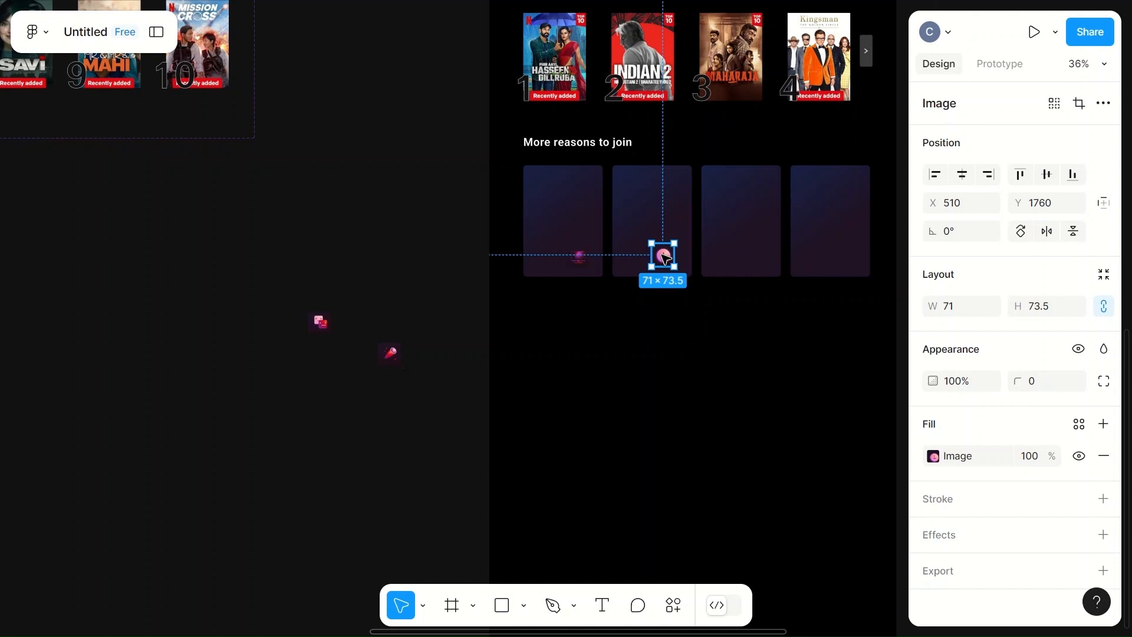
drag(390, 353, 765, 267)
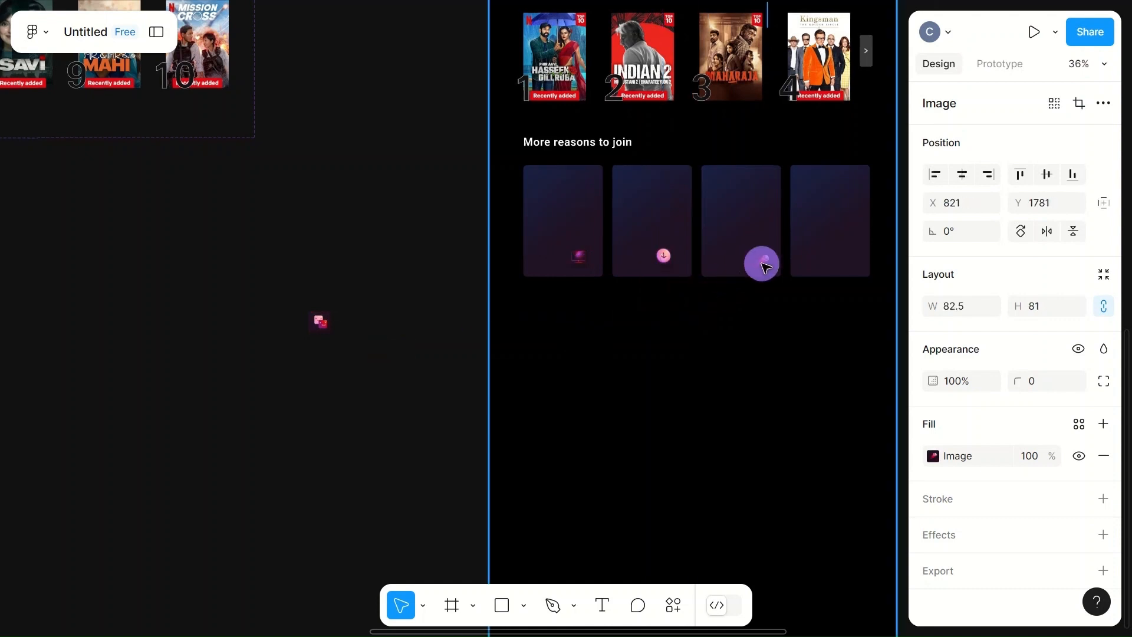
click(325, 324)
drag(327, 324, 852, 268)
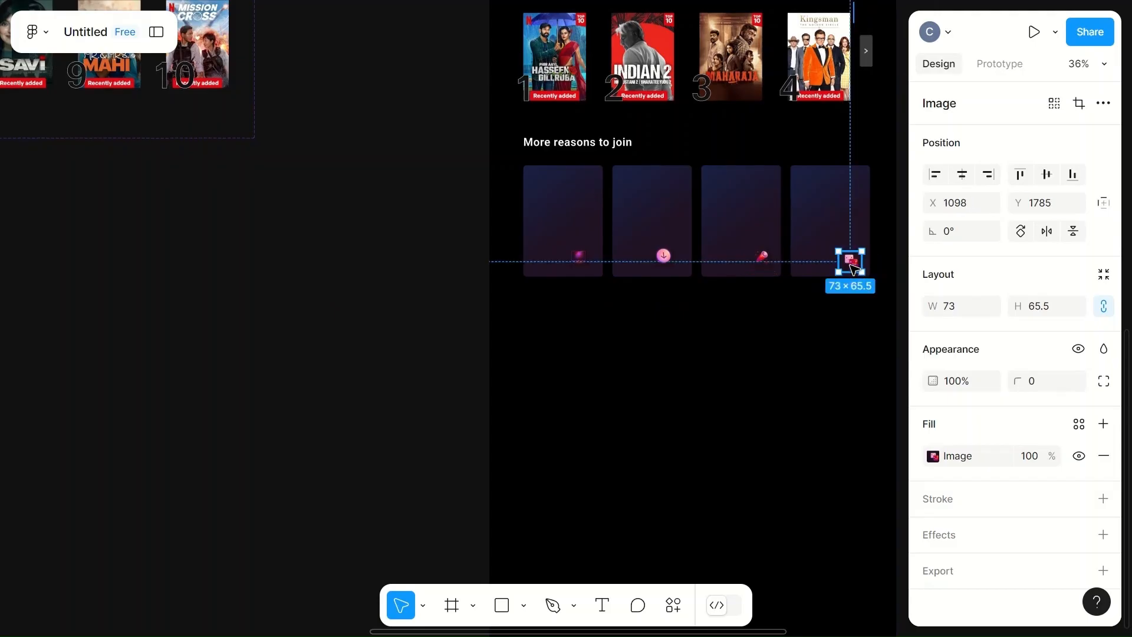
scroll(851, 269, up, 5)
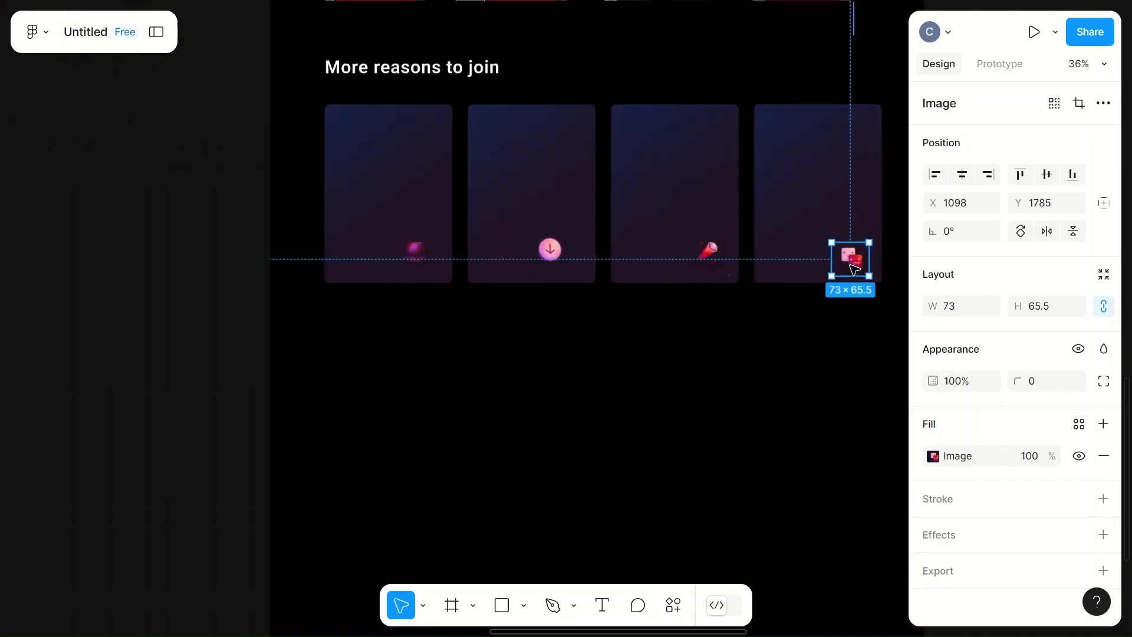
scroll(854, 269, right, 5)
scroll(854, 269, left, 3)
scroll(855, 270, up, 3)
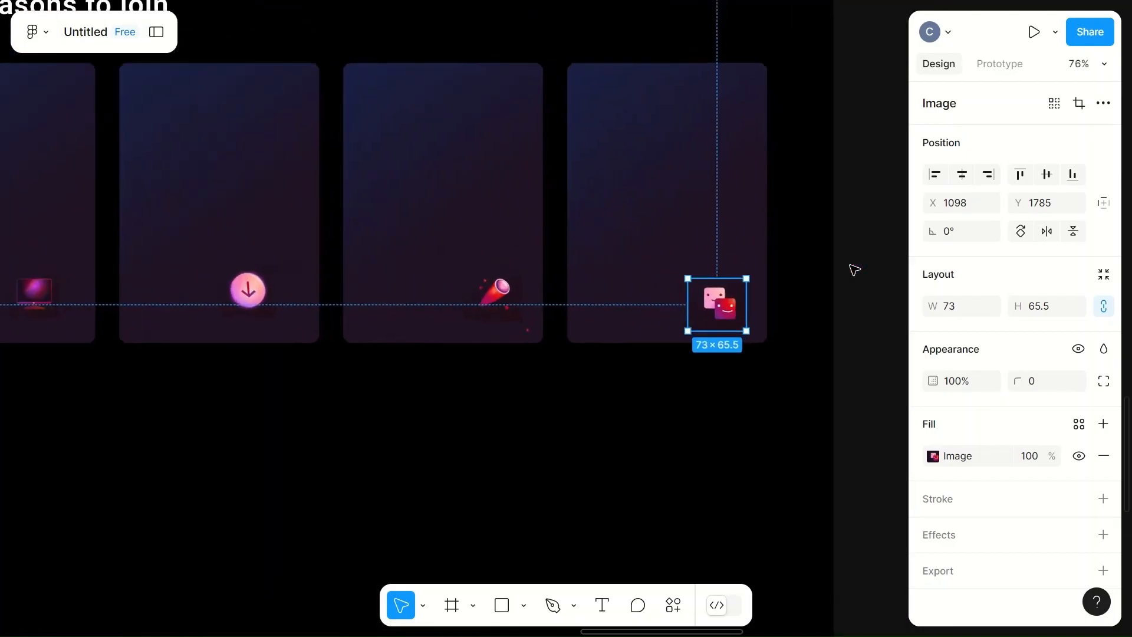
- Widen the monitor icon to about 99 × 64 and shift it slightly right and down within the first card
scroll(854, 270, down, 2)
scroll(855, 269, up, 1)
scroll(855, 270, left, 3)
scroll(854, 270, down, 4)
scroll(853, 270, up, 3)
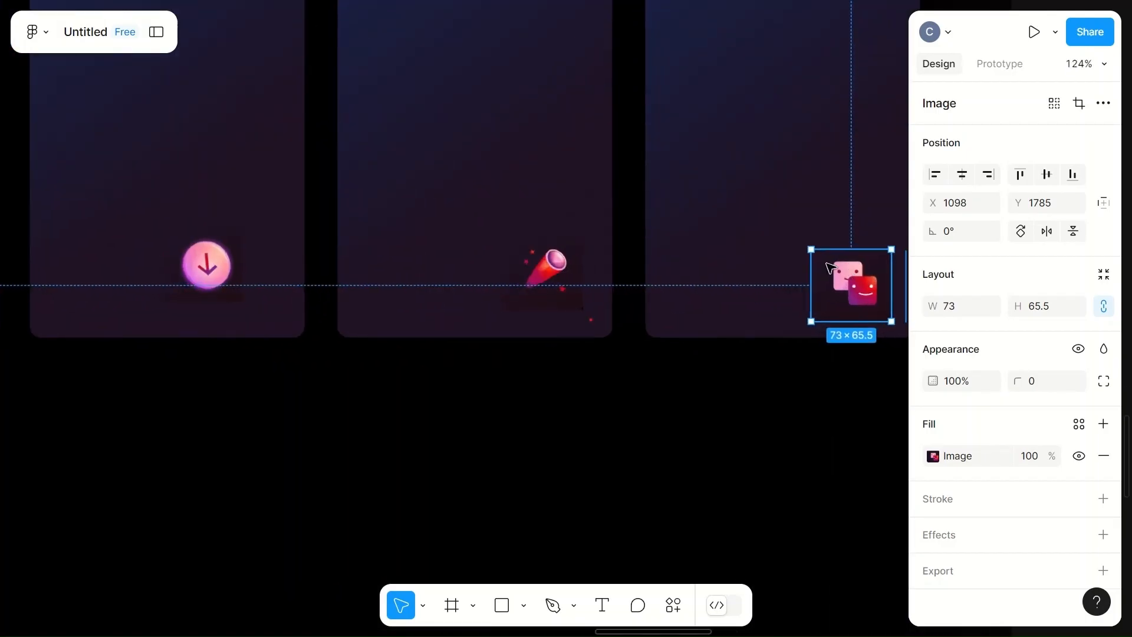
scroll(248, 379, left, 5)
click(152, 277)
scroll(152, 277, left, 4)
scroll(152, 277, up, 1)
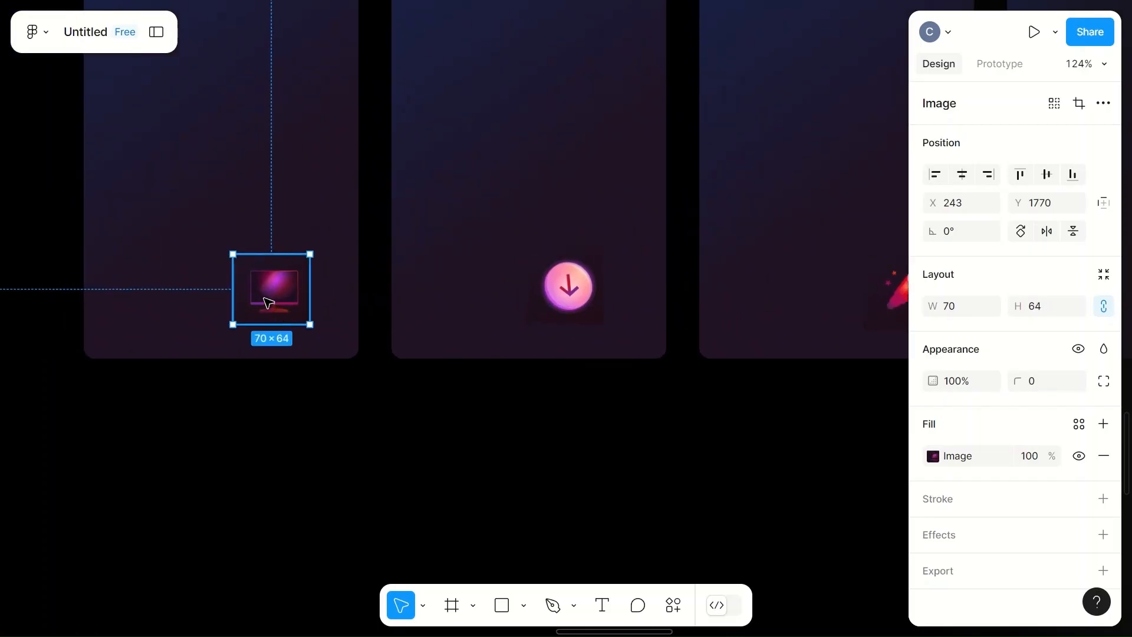
click(954, 307)
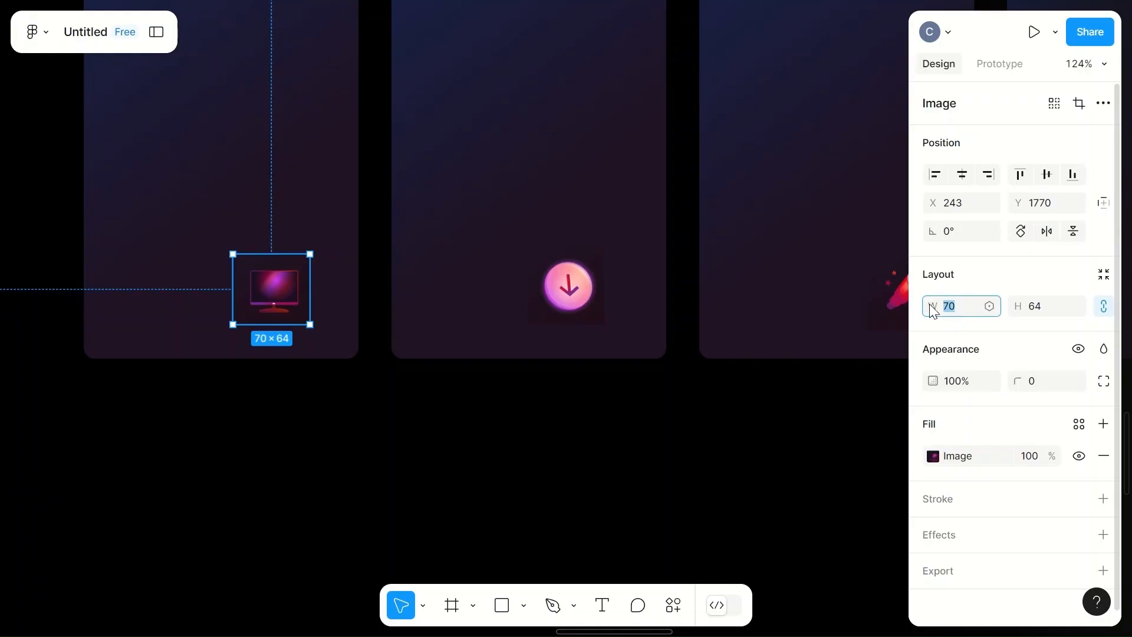
drag(310, 254, 341, 251)
drag(288, 285, 300, 290)
click(419, 255)
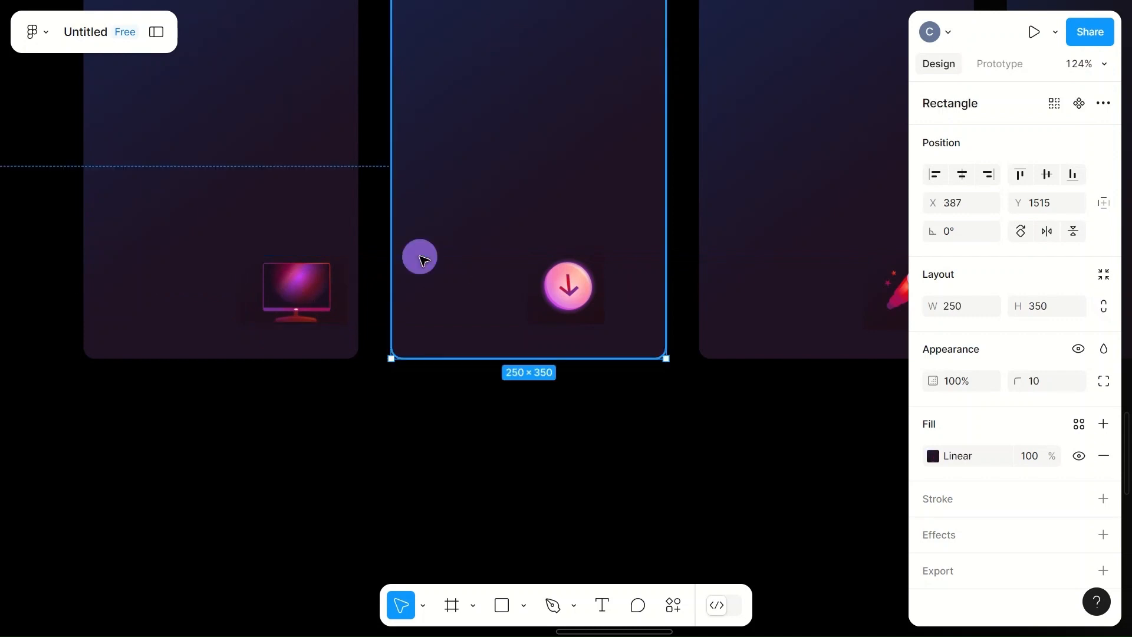
- Enlarge the download icon to about 82 × 85 and place it in the second card's lower right corner
click(575, 293)
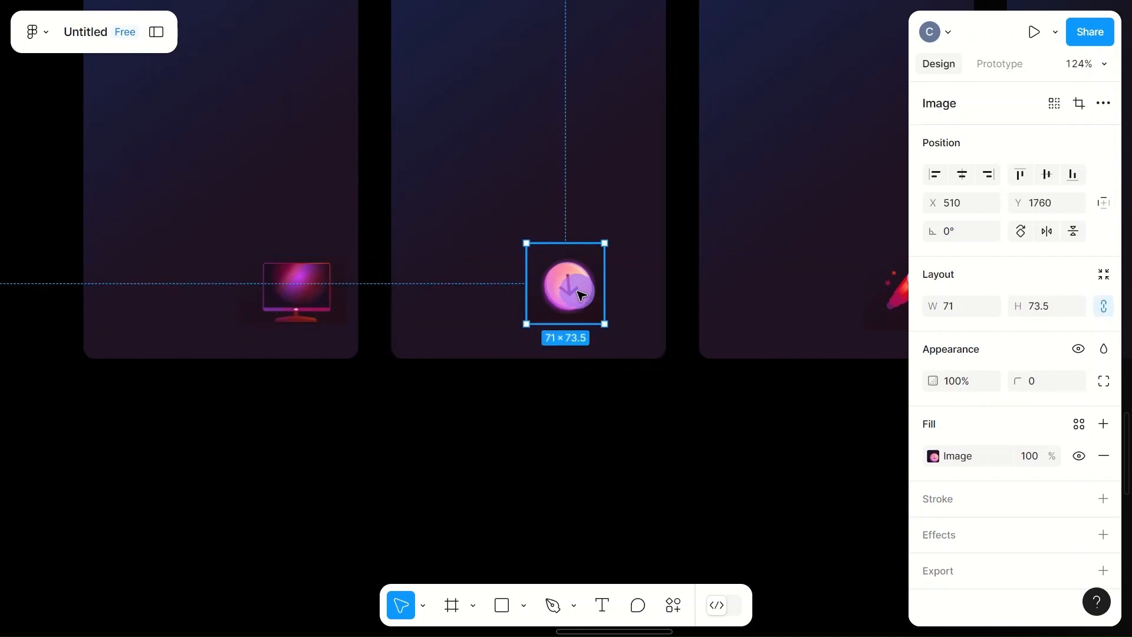
drag(578, 293, 651, 348)
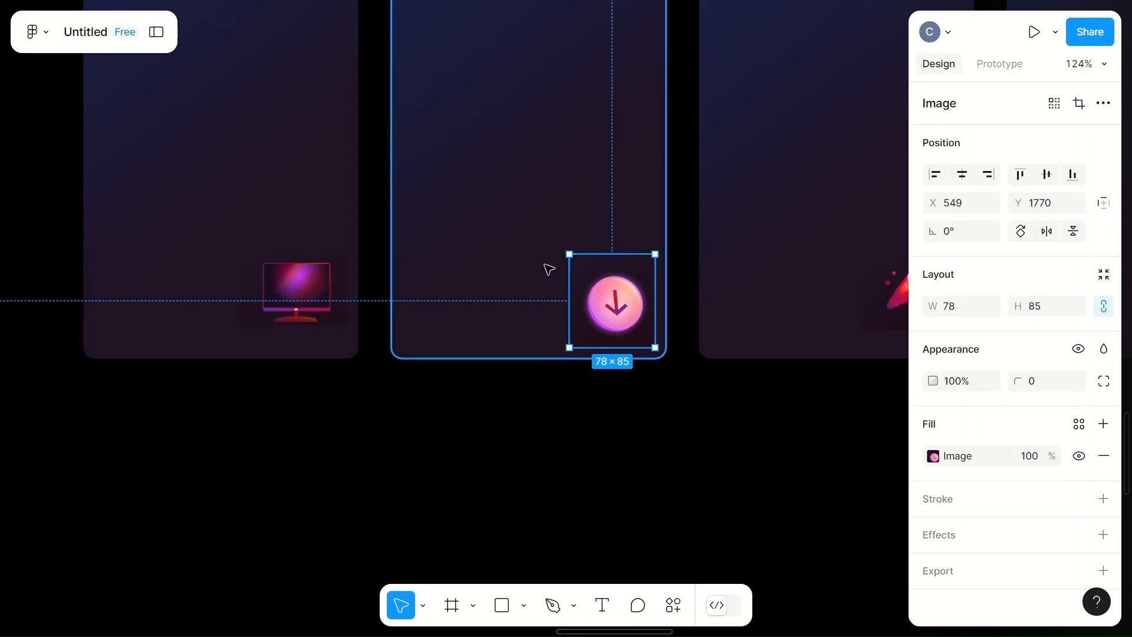
drag(569, 255, 565, 254)
click(475, 309)
scroll(515, 322, right, 2)
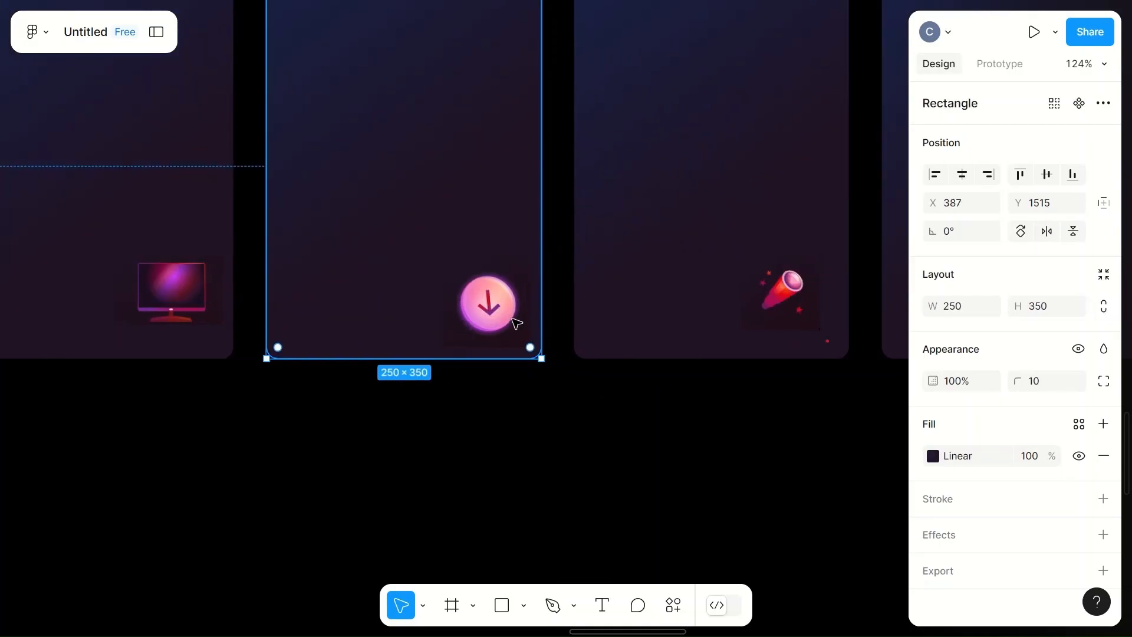
drag(485, 303, 487, 305)
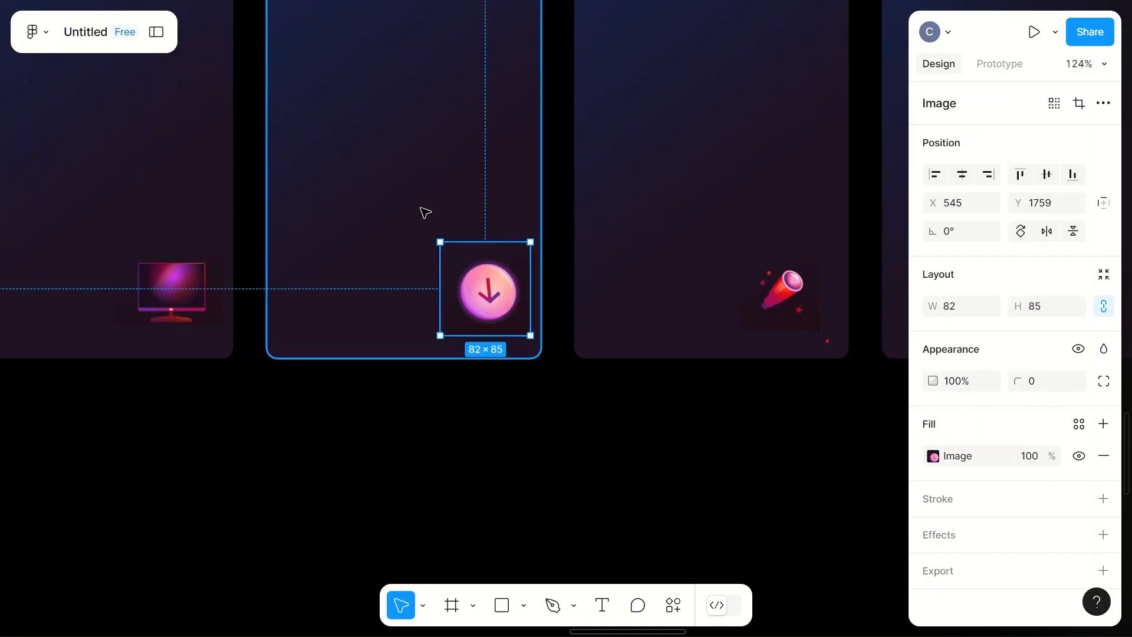
click(424, 211)
- Shift the rocket icon slightly right and down within the third card
scroll(826, 318, right, 3)
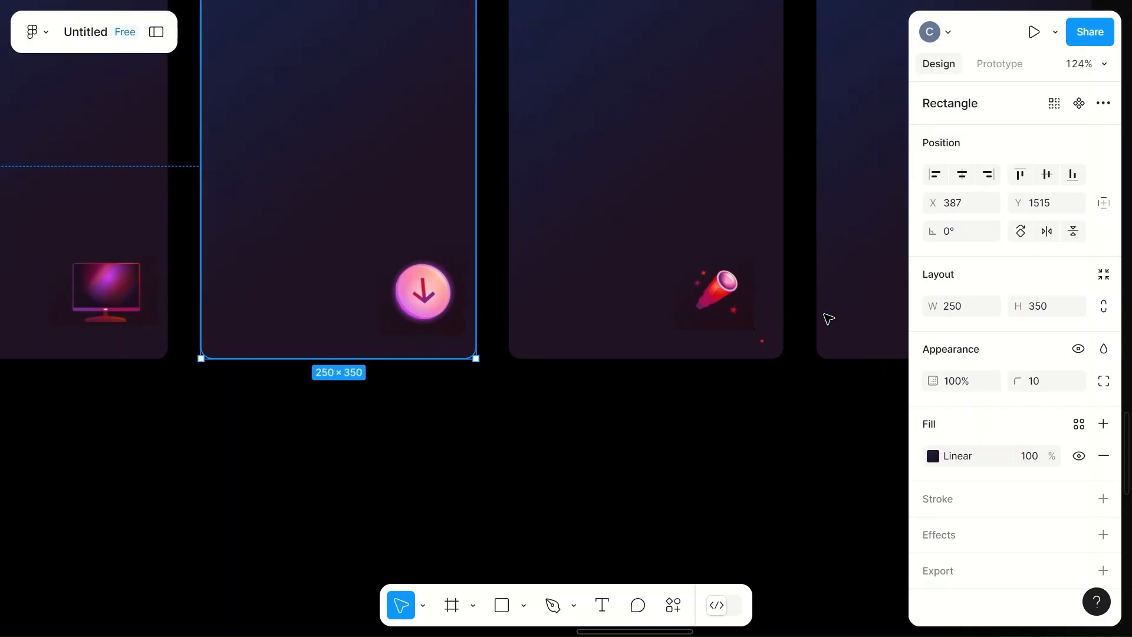
click(727, 306)
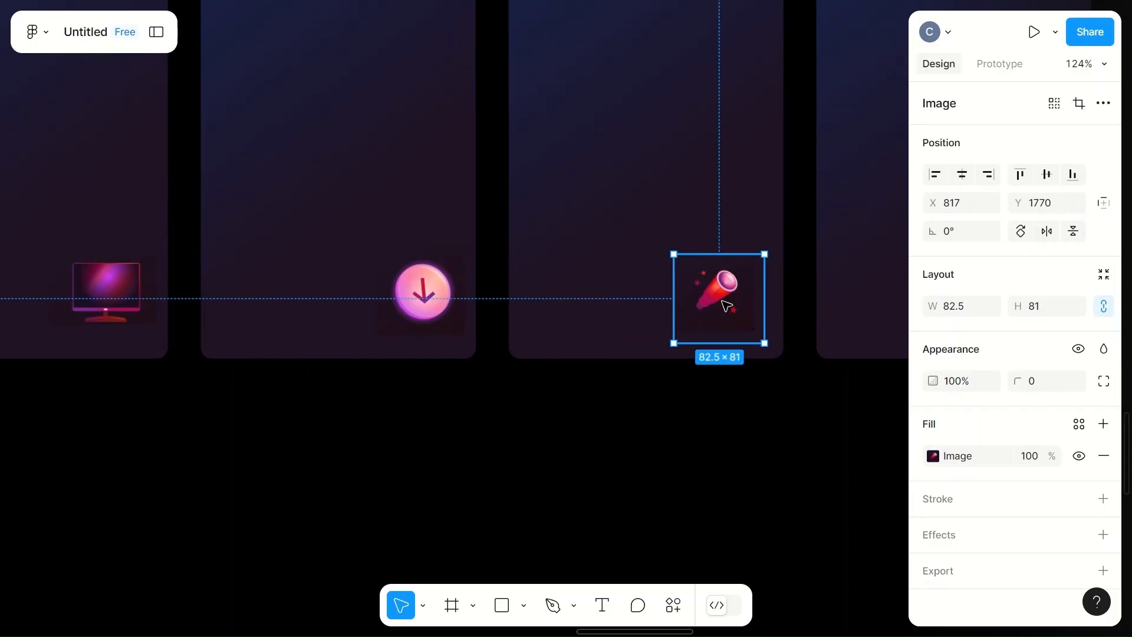
drag(726, 306, 730, 310)
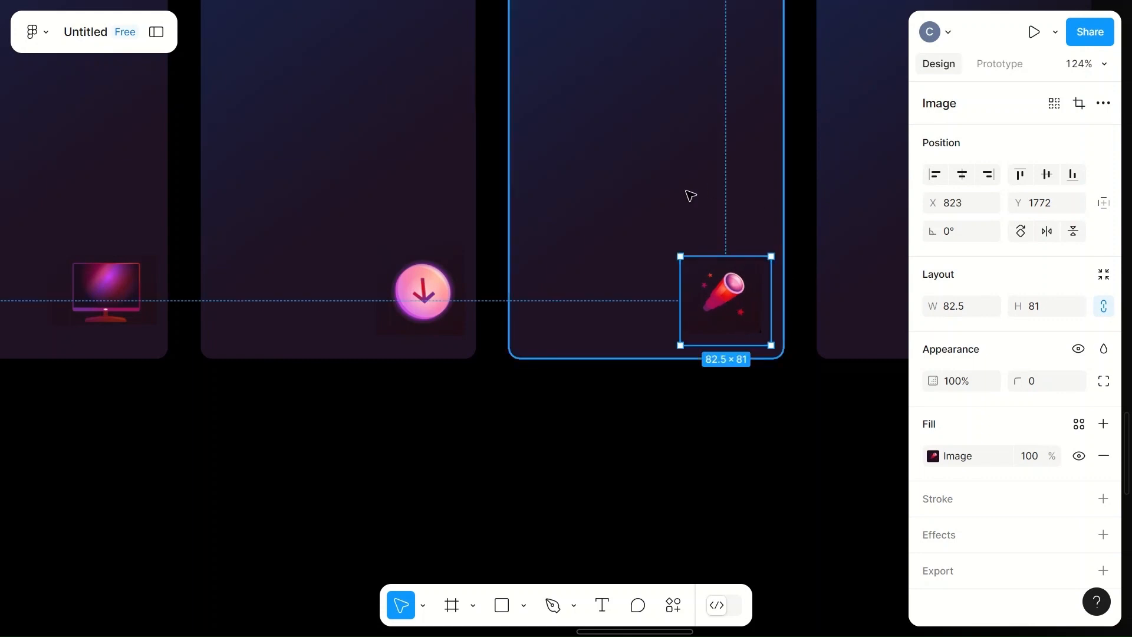
click(690, 195)
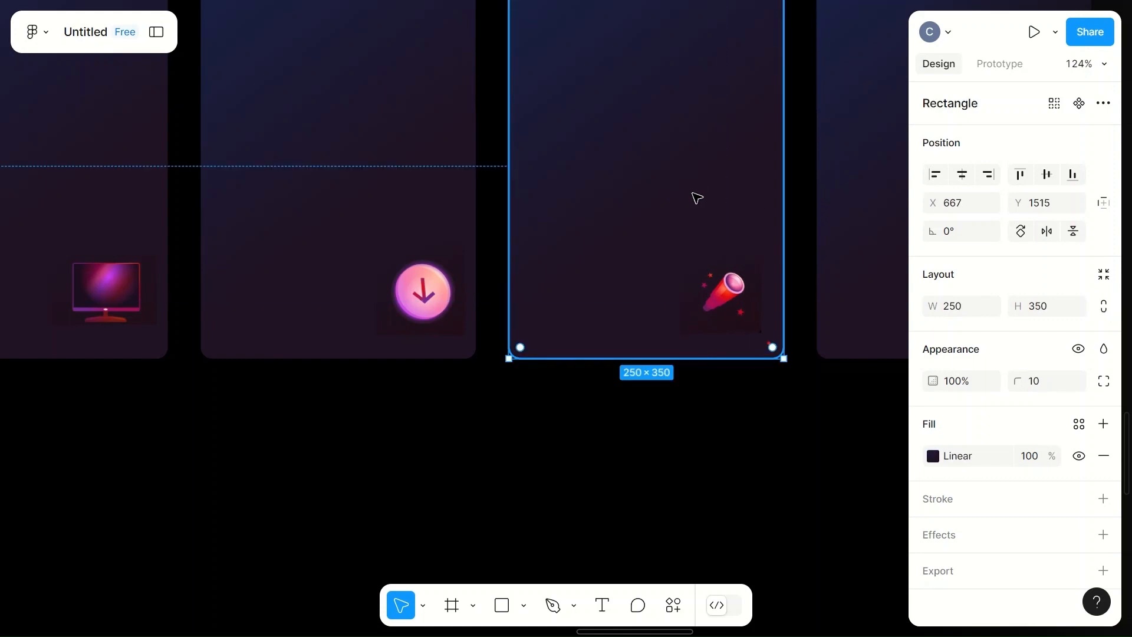
- Nudge the chat icon a few pixels right and up within the fourth card
scroll(698, 263, right, 10)
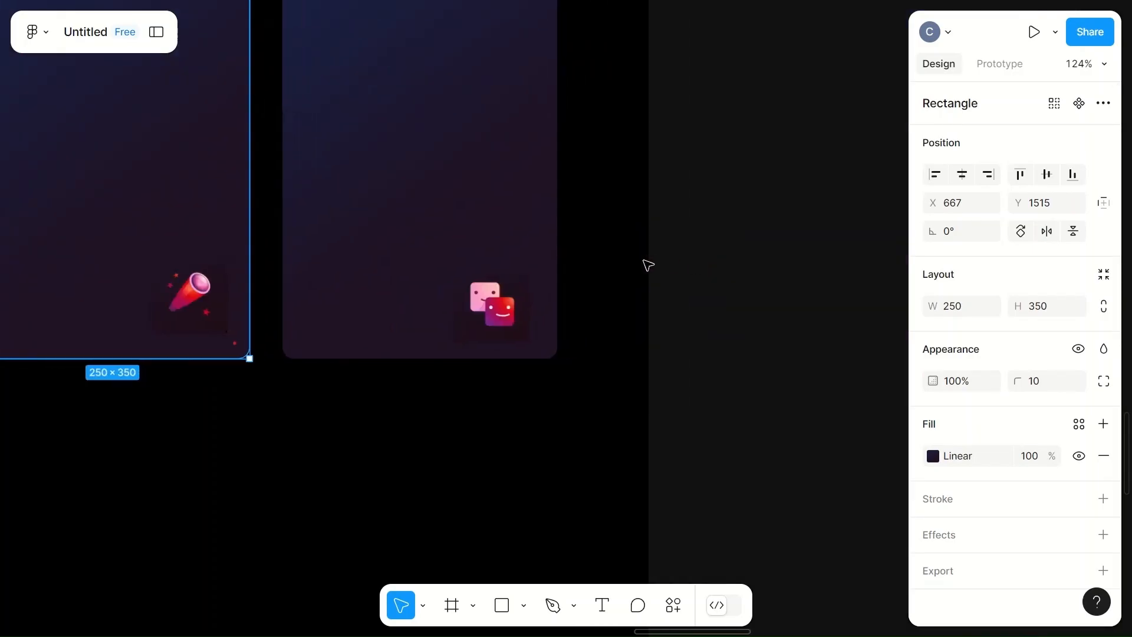
click(487, 303)
key(Up)
key(Up)
key(Up)
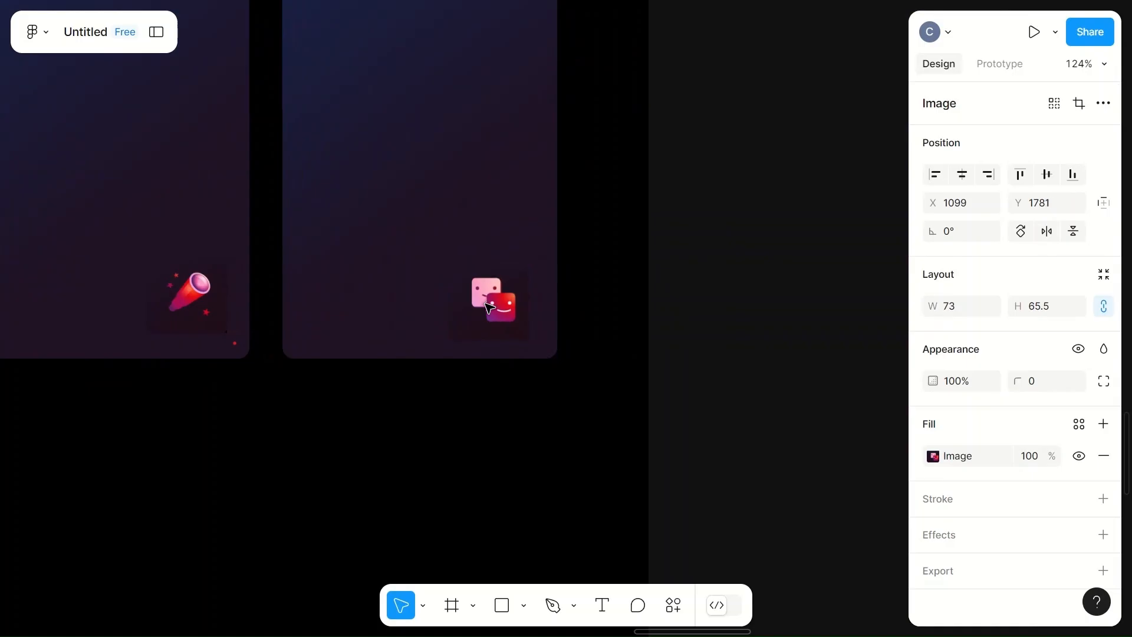
key(Right)
key(Right)
key(Right)
key(Right)
key(Right)
key(Right)
key(Right)
key(Right)
key(Right)
key(Up)
key(Up)
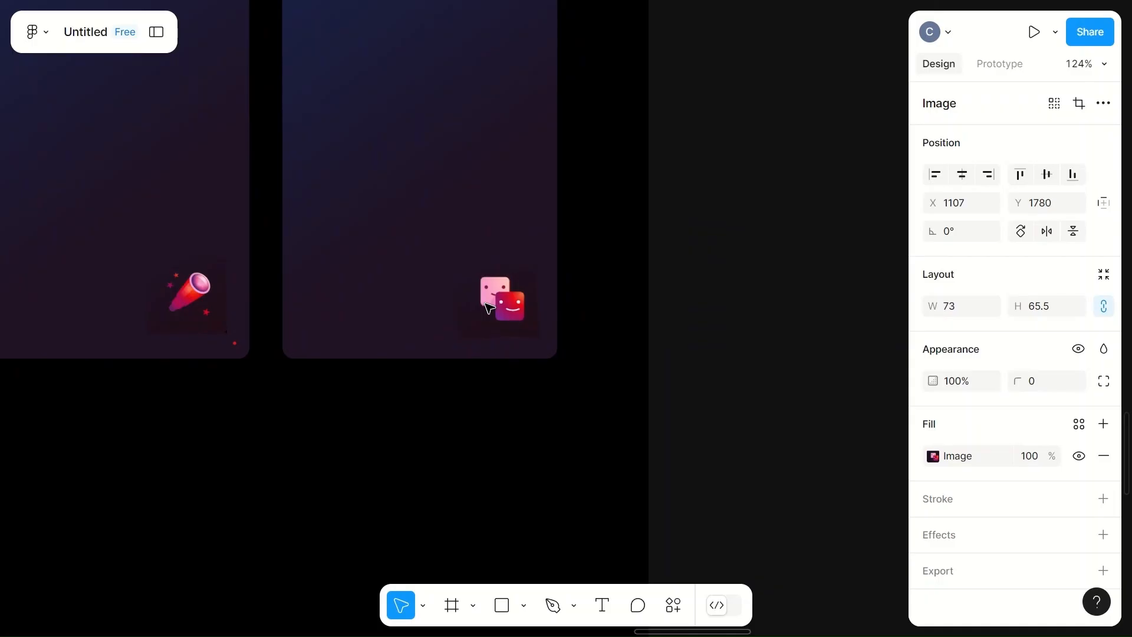
key(Left)
click(482, 209)
scroll(487, 214, down, 6)
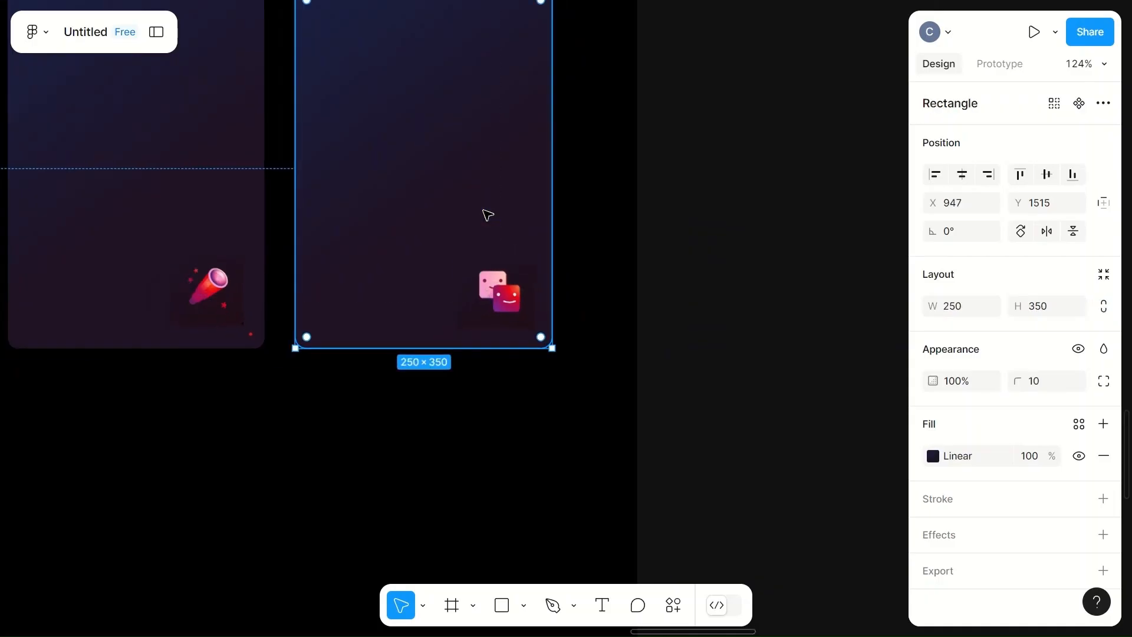
- Compare the icons across the row and enlarge the chat icon to about 83 × 73
click(664, 175)
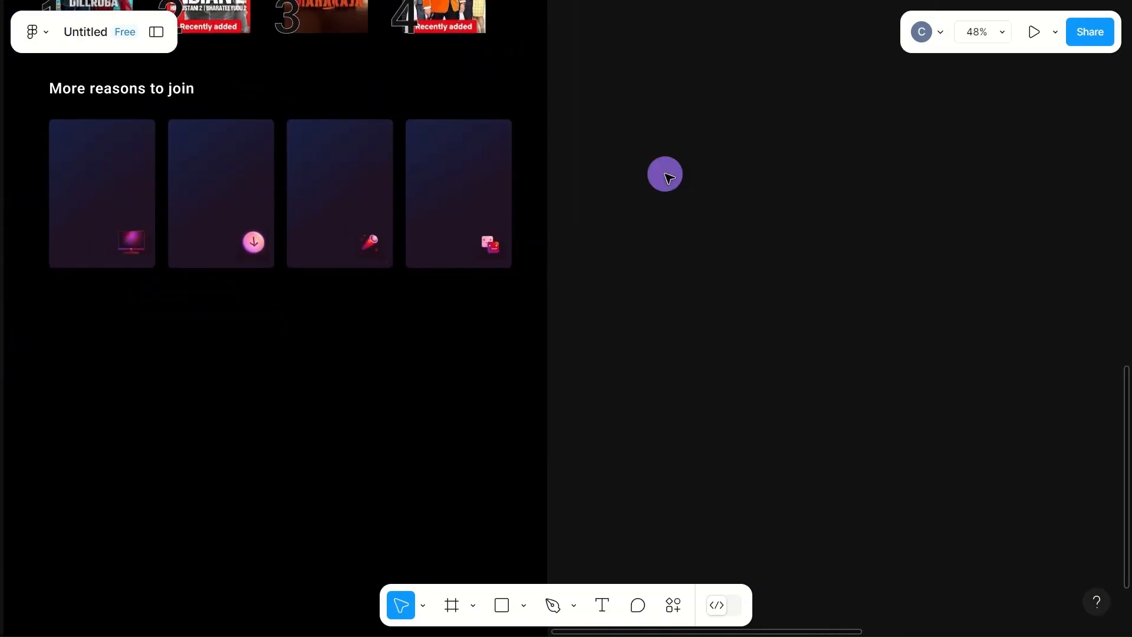
click(488, 248)
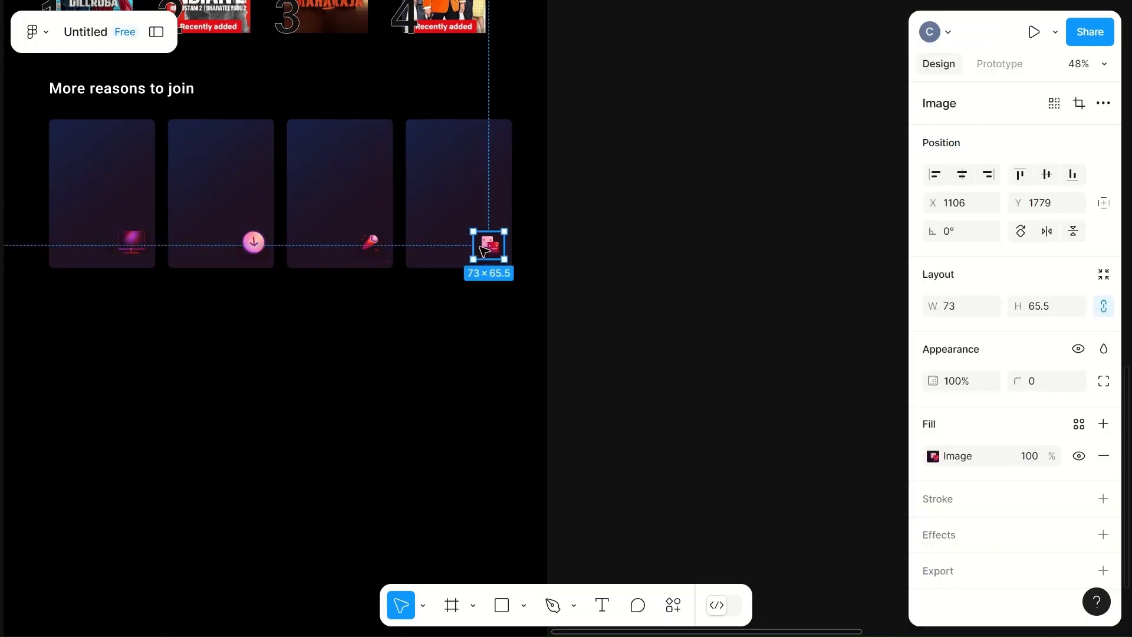
click(362, 256)
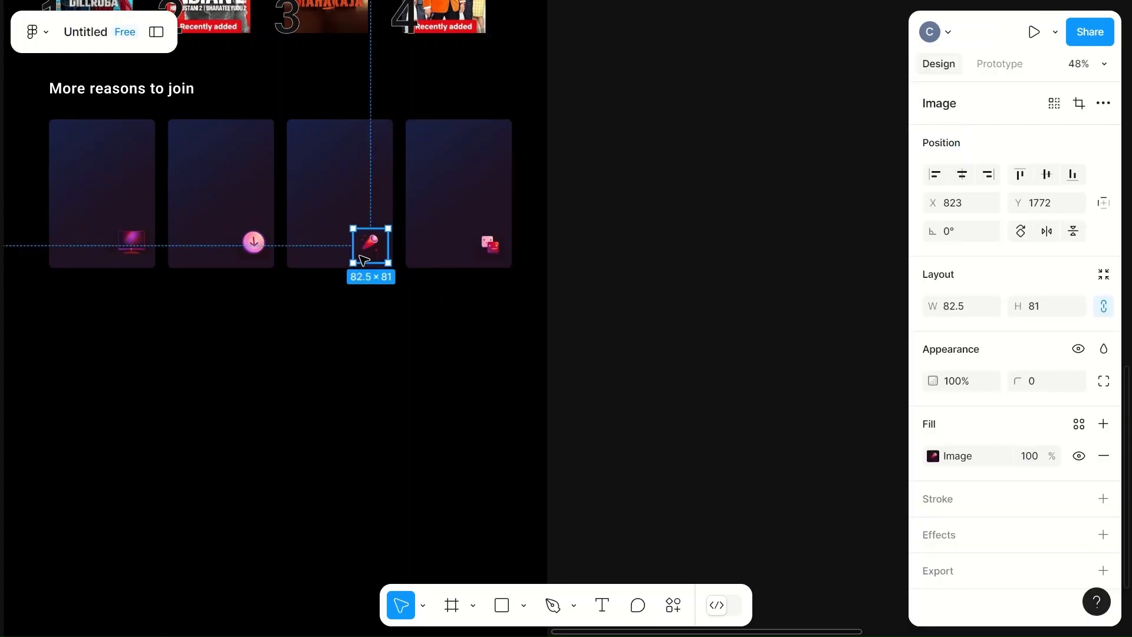
click(485, 253)
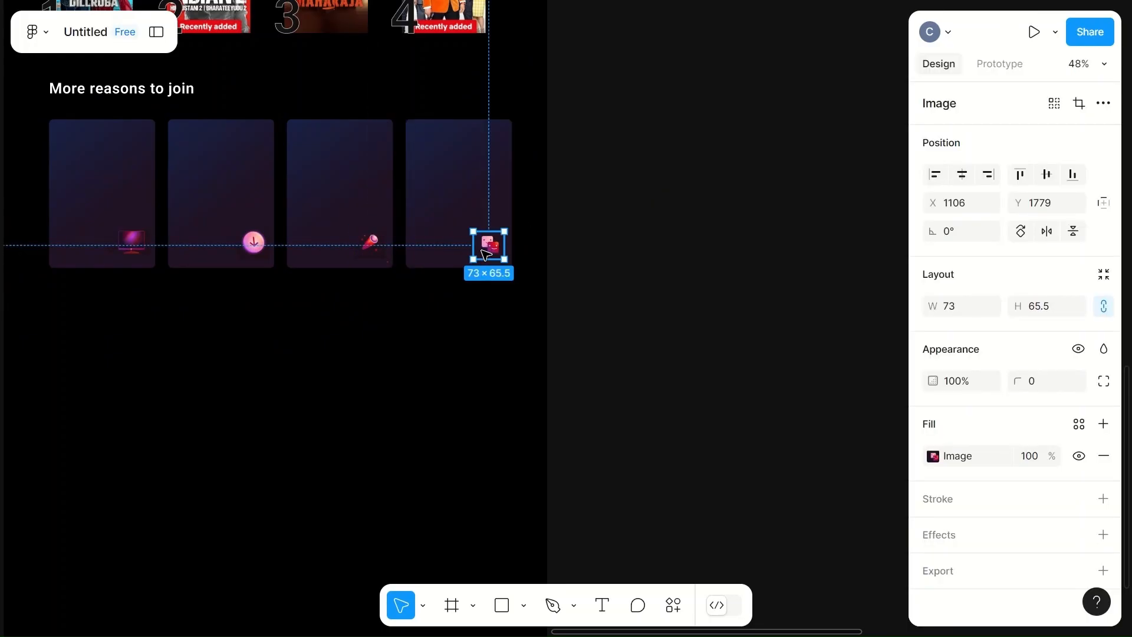
click(386, 246)
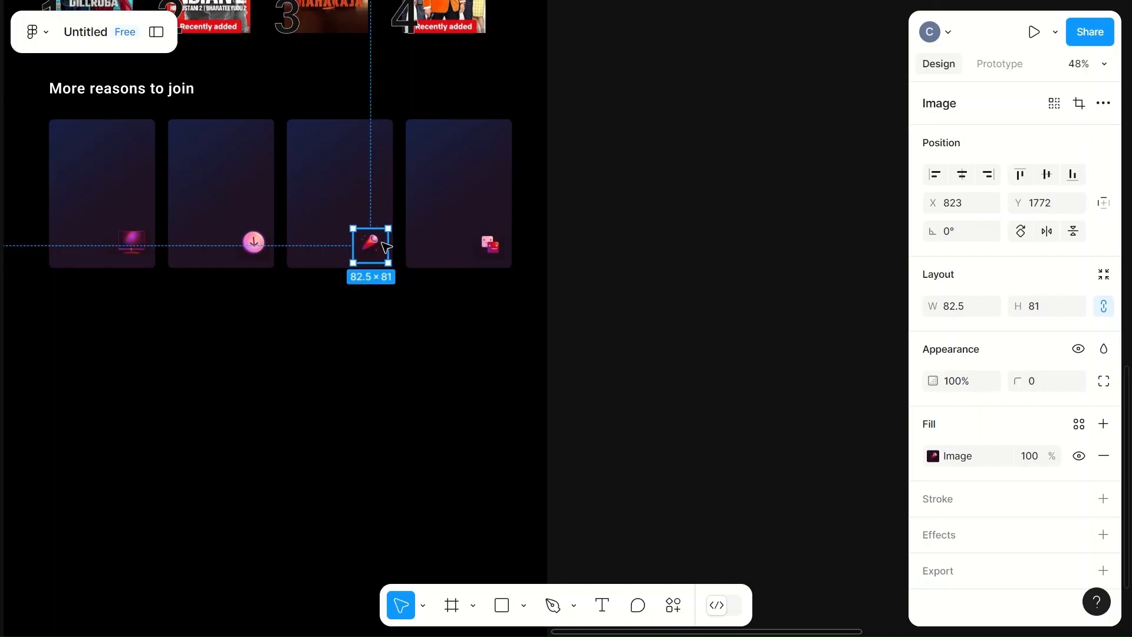
click(489, 245)
scroll(475, 245, up, 5)
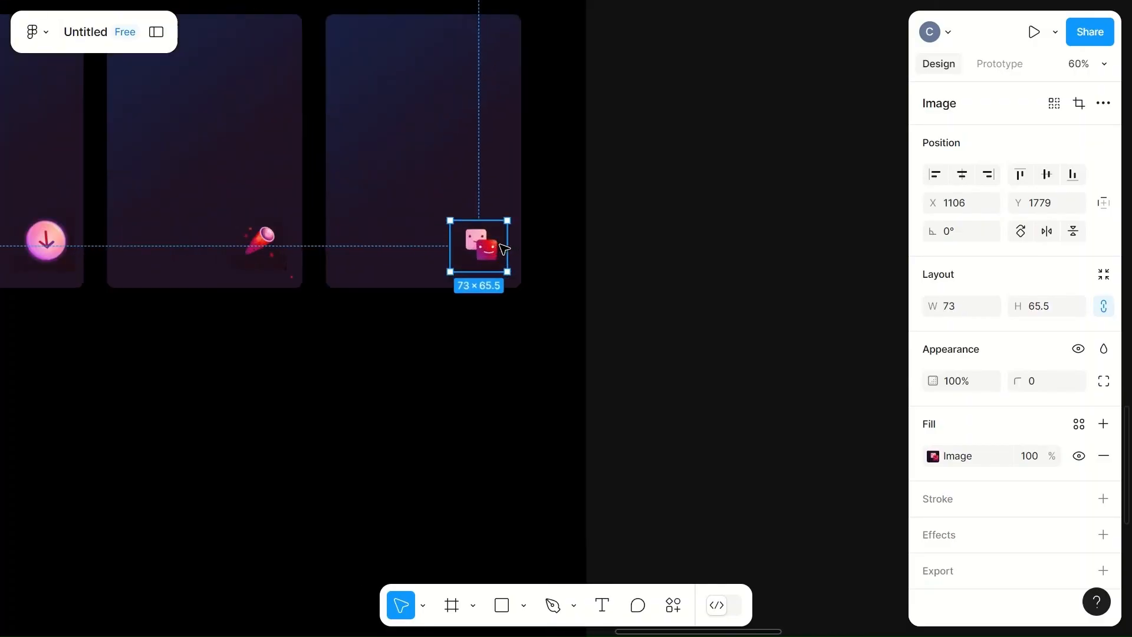
drag(431, 216, 429, 206)
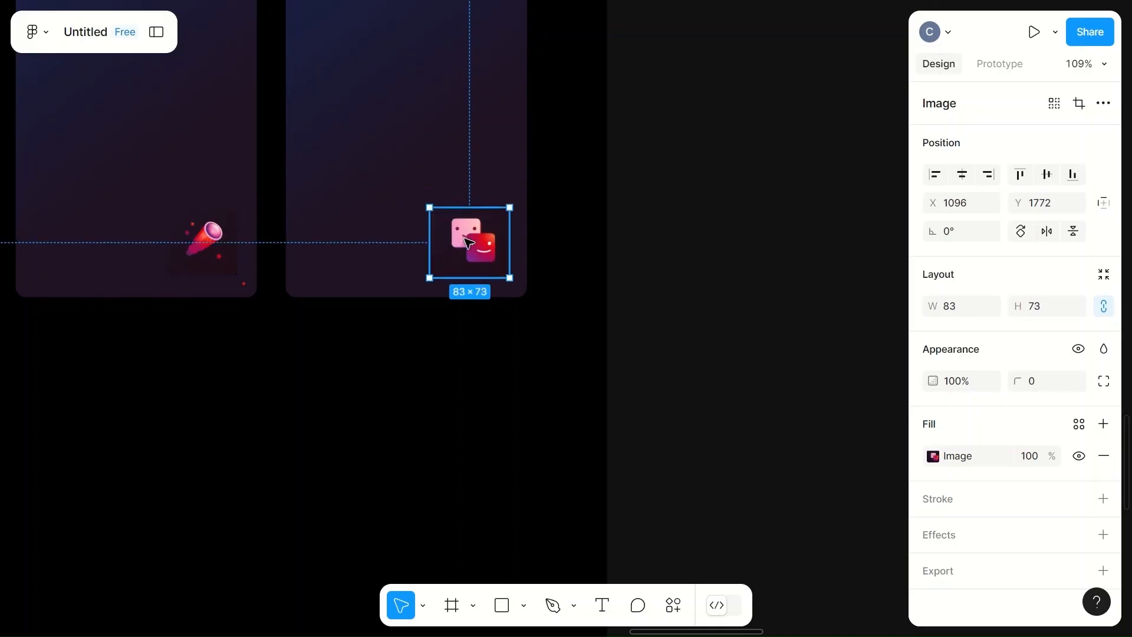
- Move the download icon 8 px down in the second card
click(197, 239)
scroll(195, 239, left, 6)
click(266, 245)
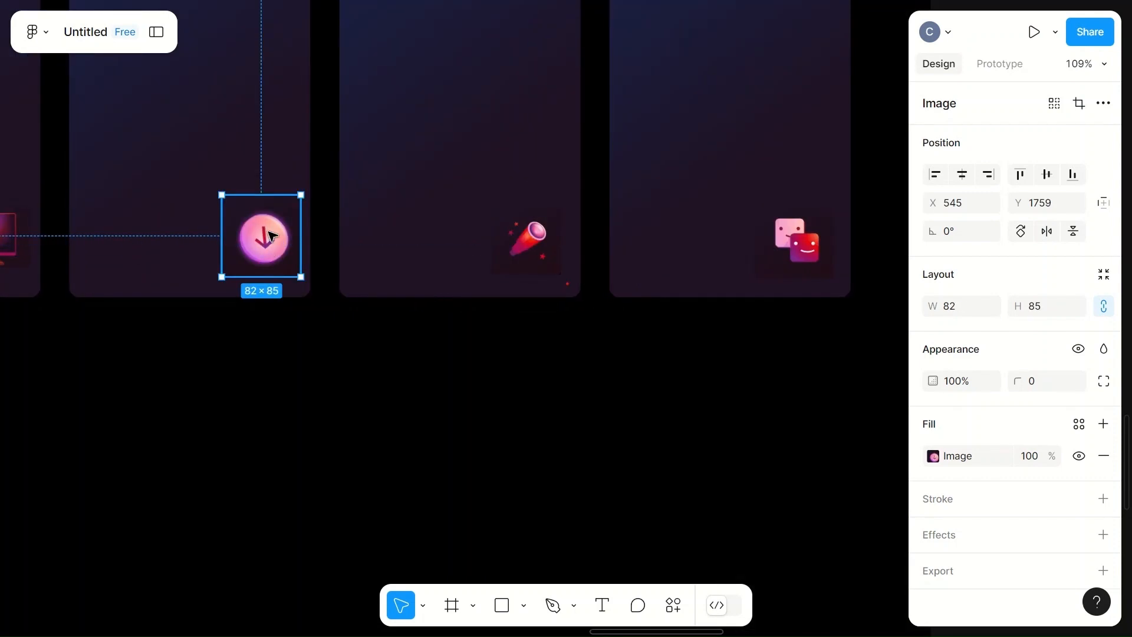
key(Down)
key(Down)
key(Down)
key(Down)
key(Down)
key(Down)
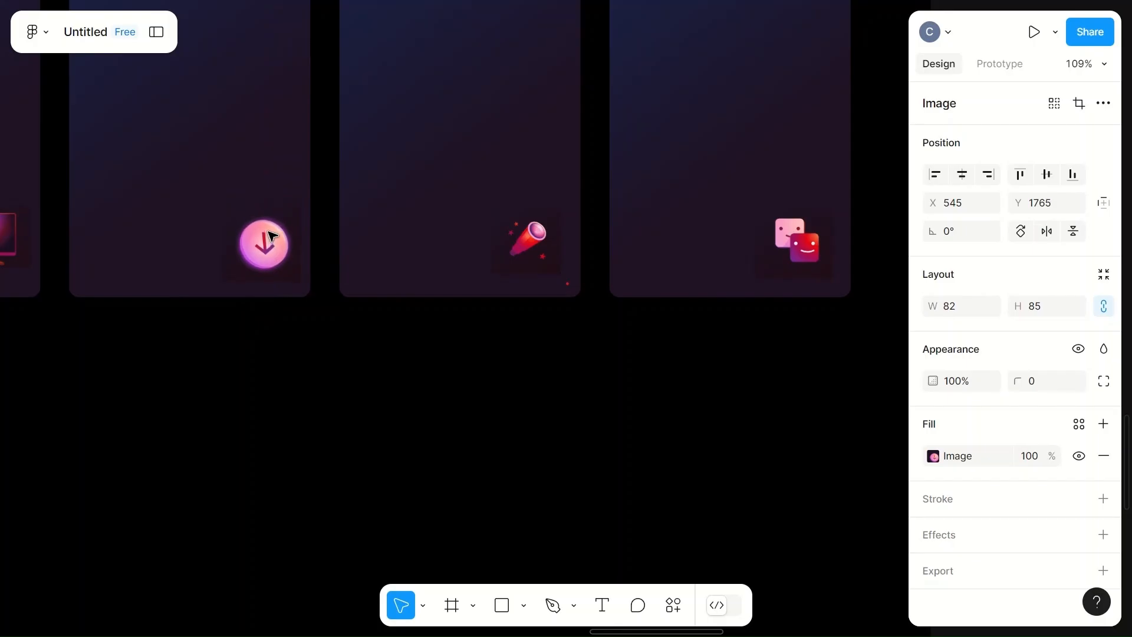
key(Down)
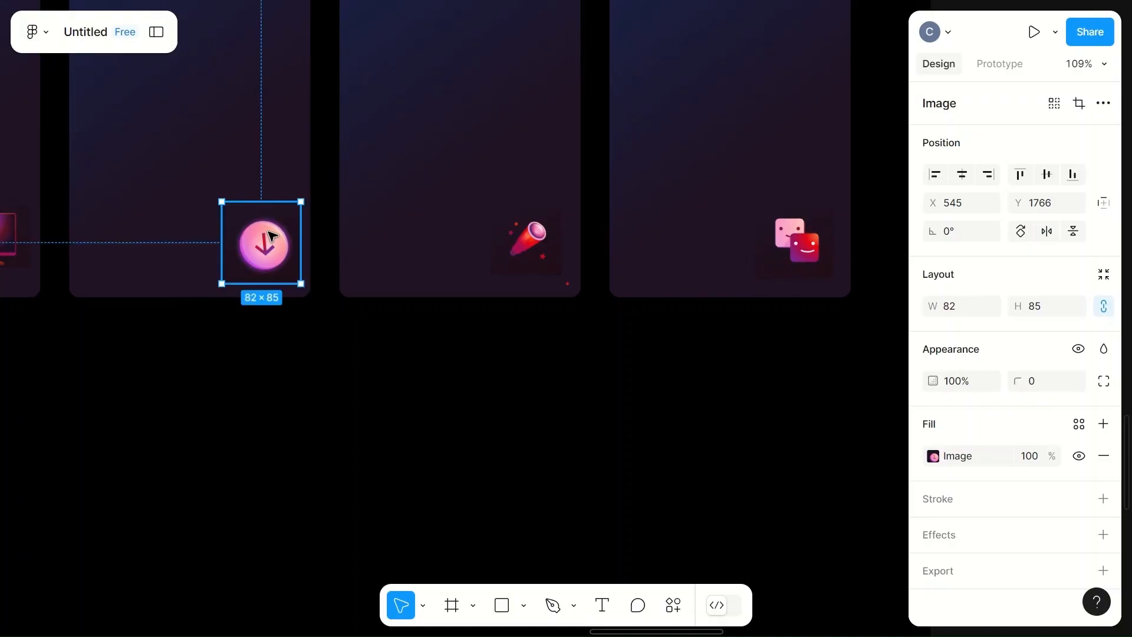
key(Down)
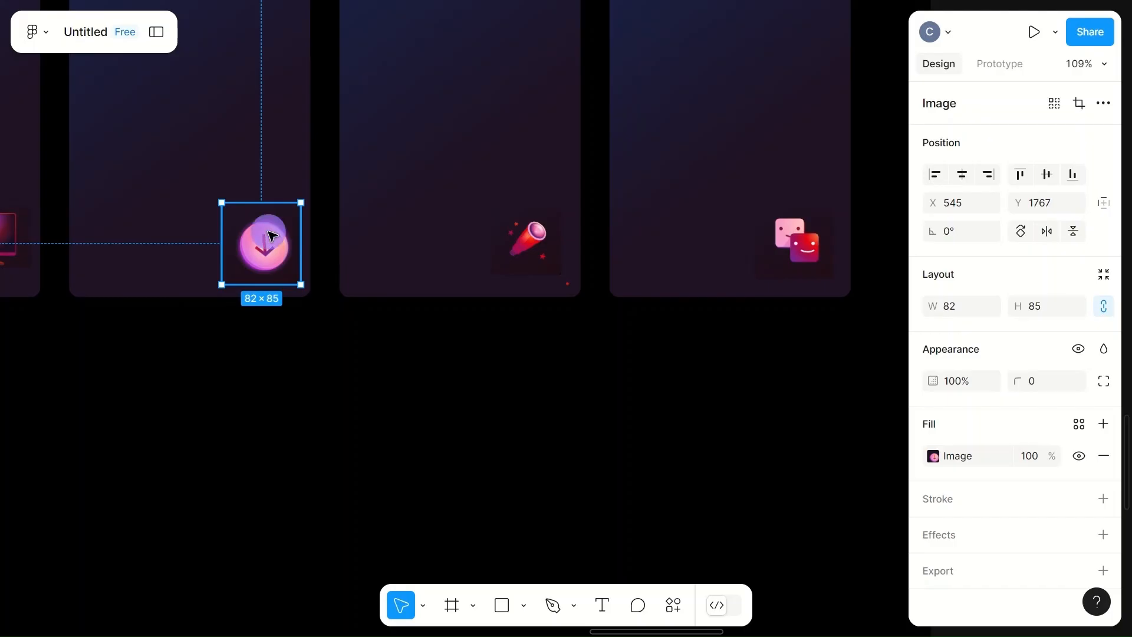
- Move the monitor icon 2 px down in the first card
scroll(298, 235, left, 6)
click(382, 236)
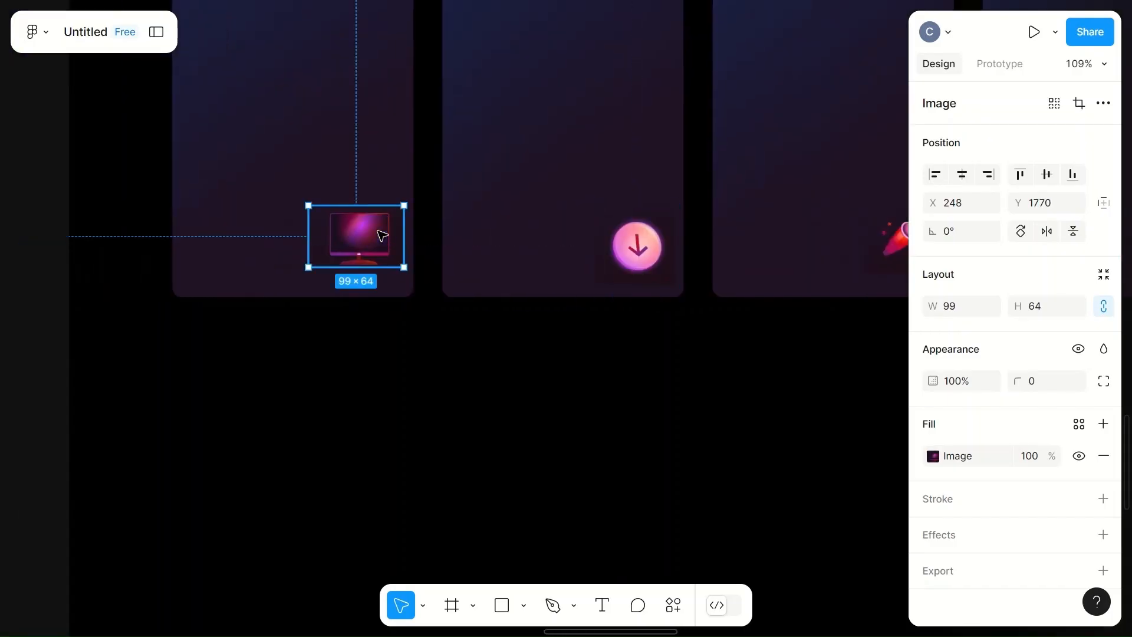
key(Down)
key(Down)
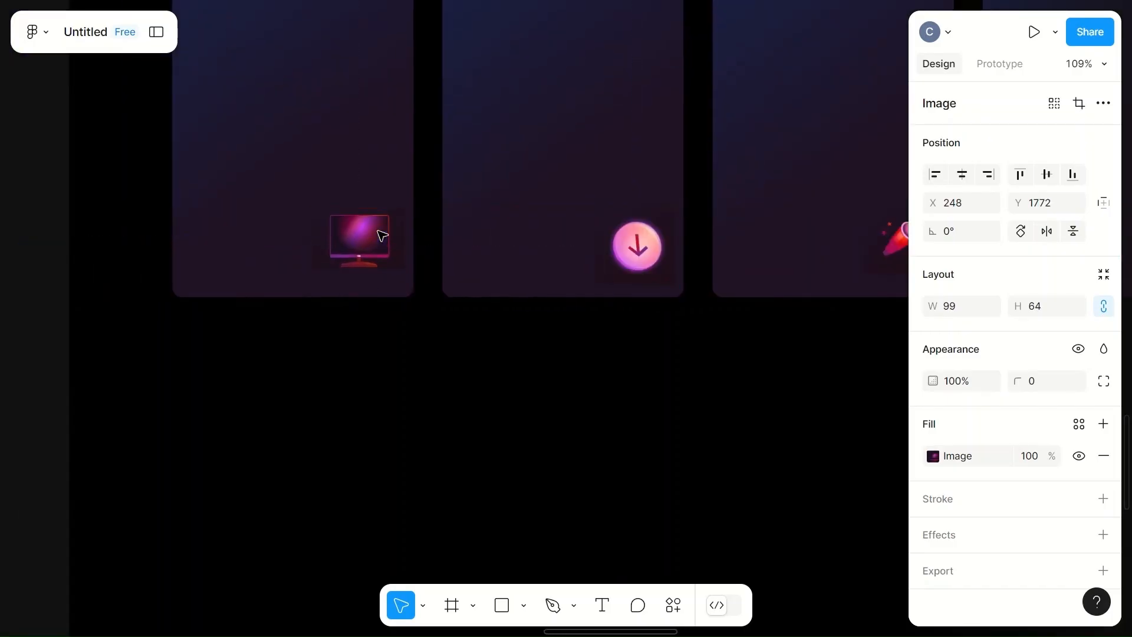
click(491, 431)
- Add a text layer reading "Enjoy your TV" at the top of the first card
scroll(492, 431, right, 3)
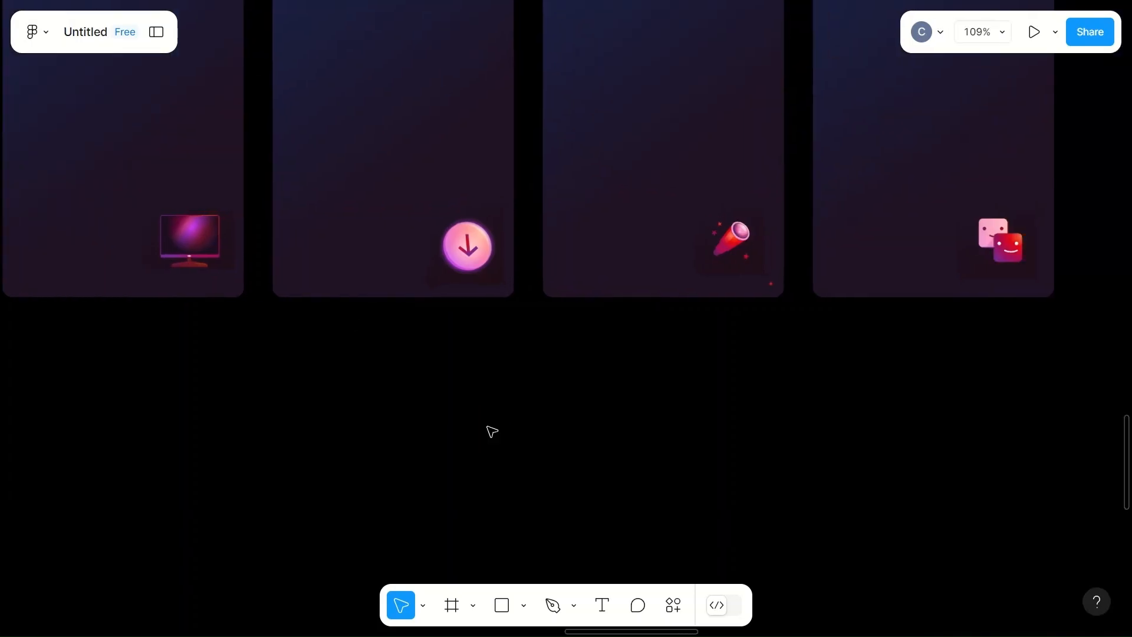
scroll(491, 431, down, 1)
scroll(491, 431, down, 3)
scroll(492, 431, up, 1)
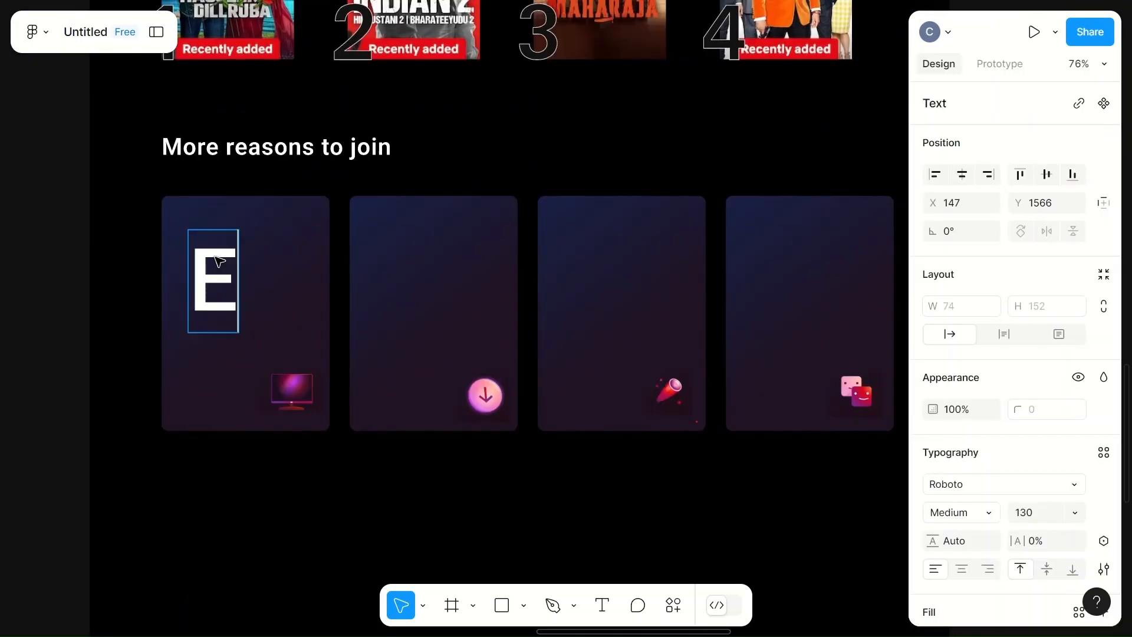
text(joy)
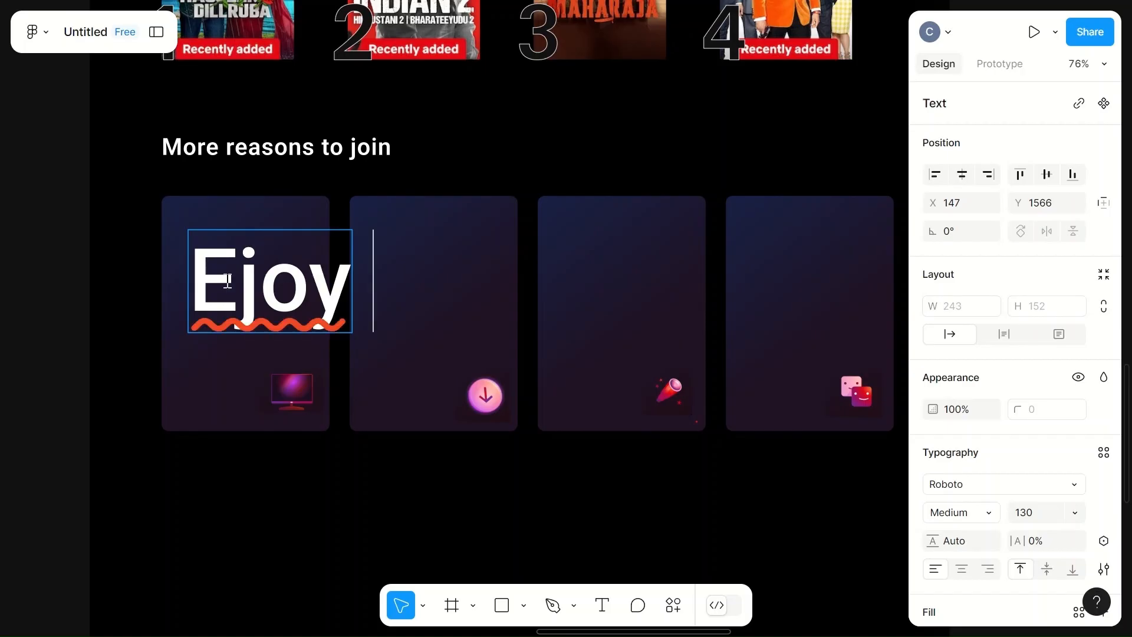
click(228, 280)
text(n)
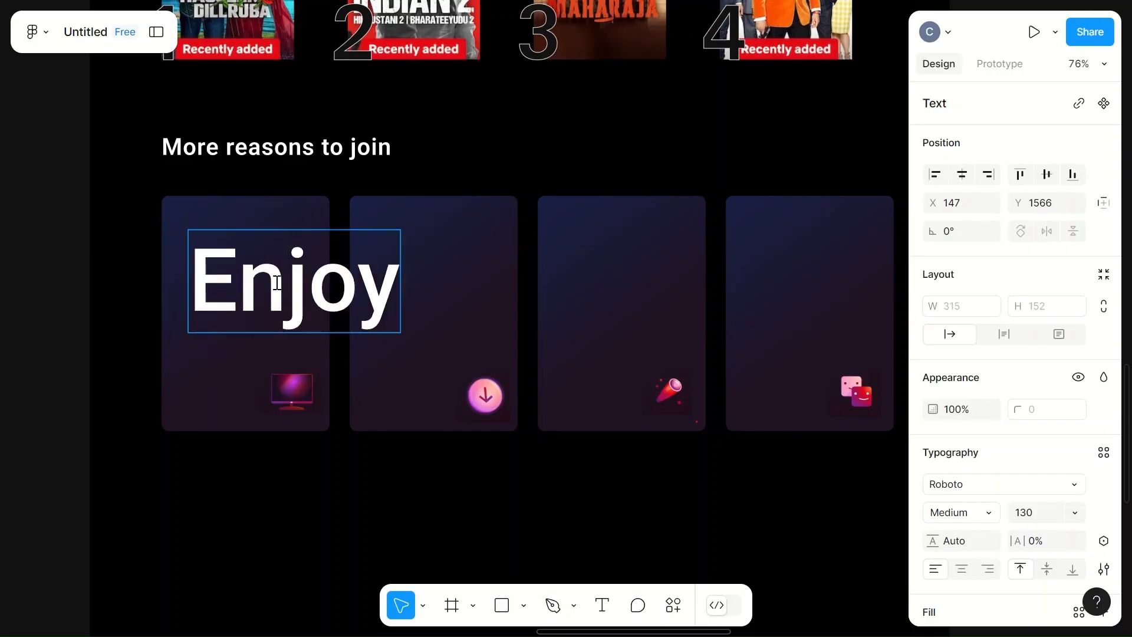
click(399, 305)
text(your)
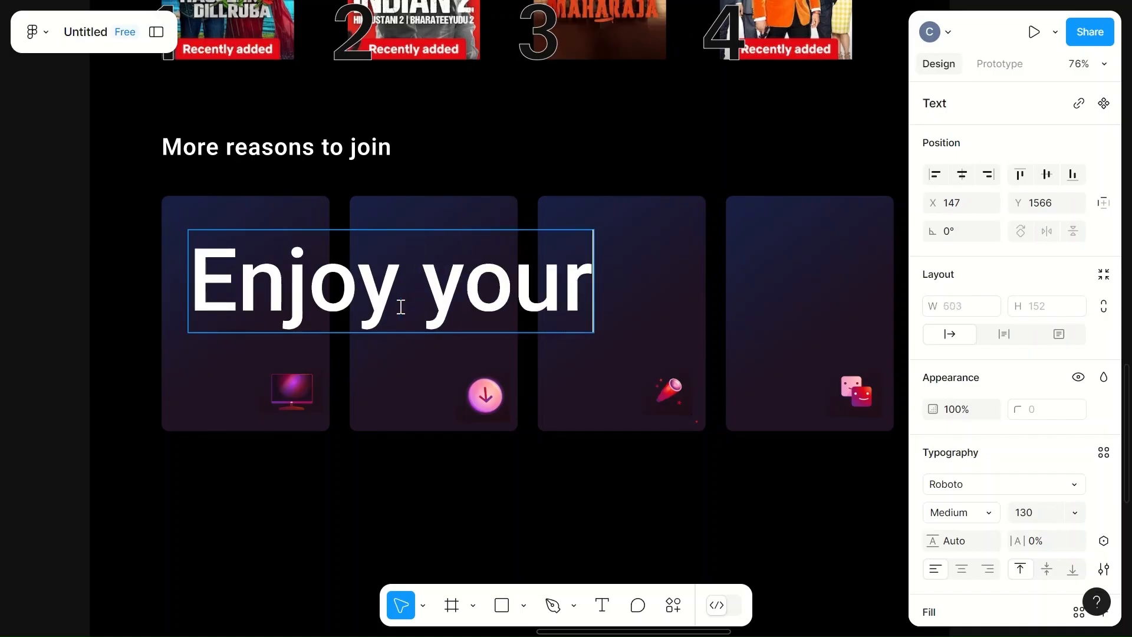
text( TV)
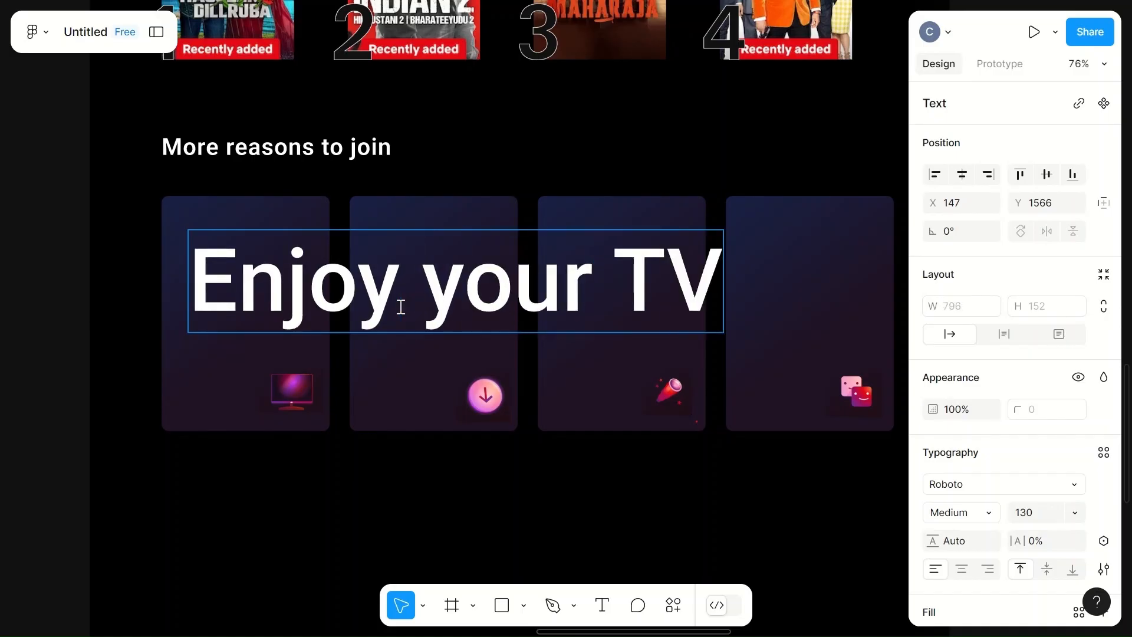
- Edit the first card's heading to read "Enjoy on your TV"
click(407, 301)
text(on)
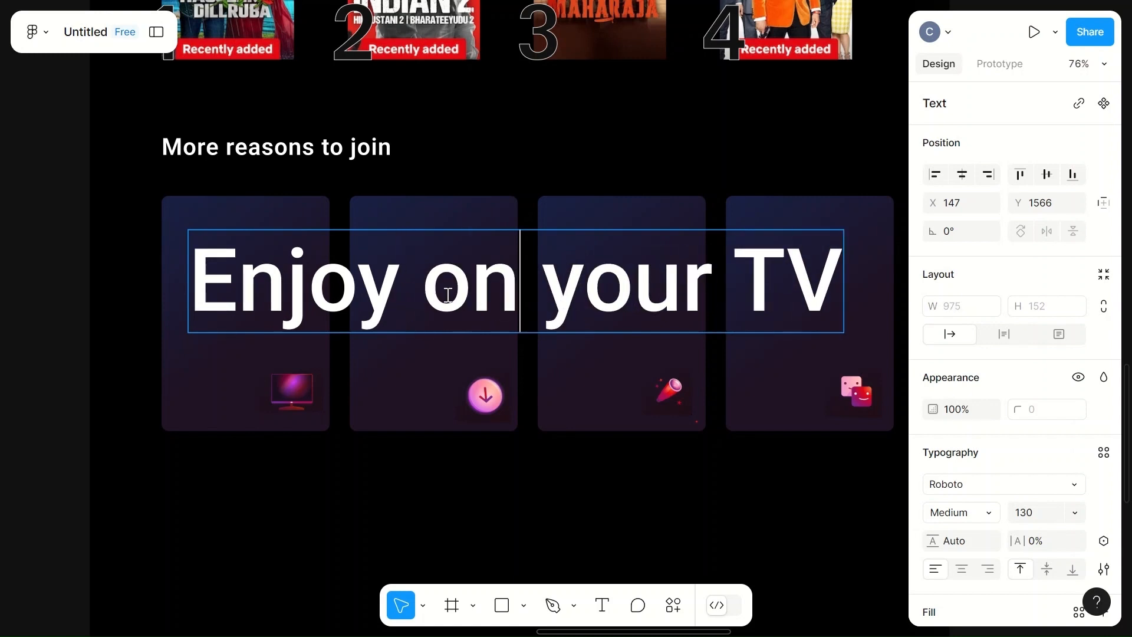
key(Escape)
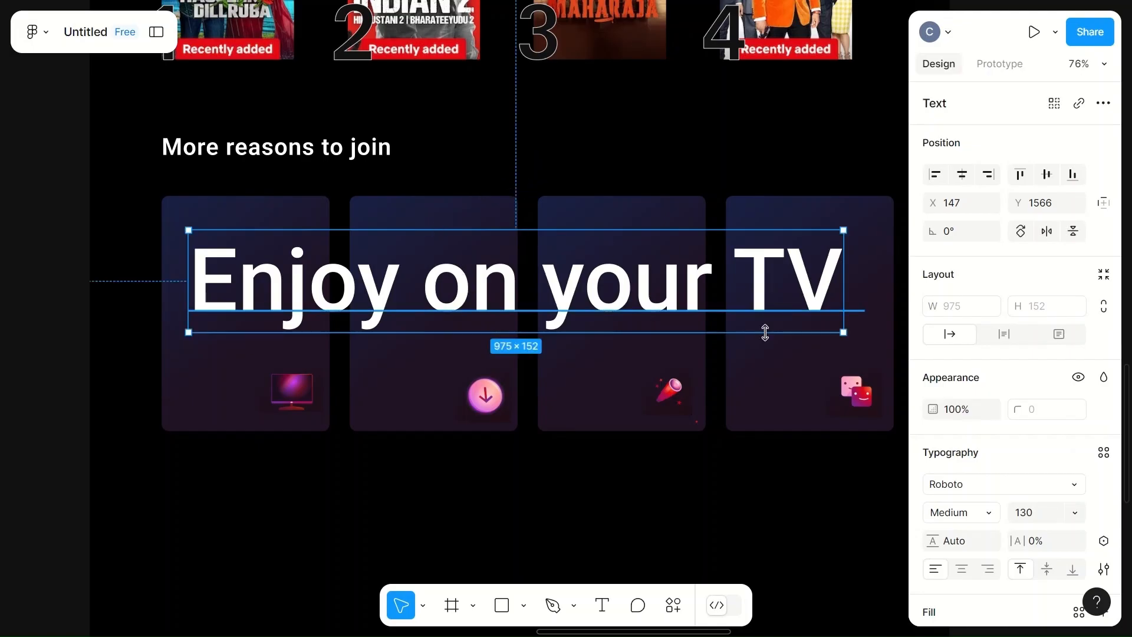
- Set the heading's font size to 30
click(1053, 510)
text(30)
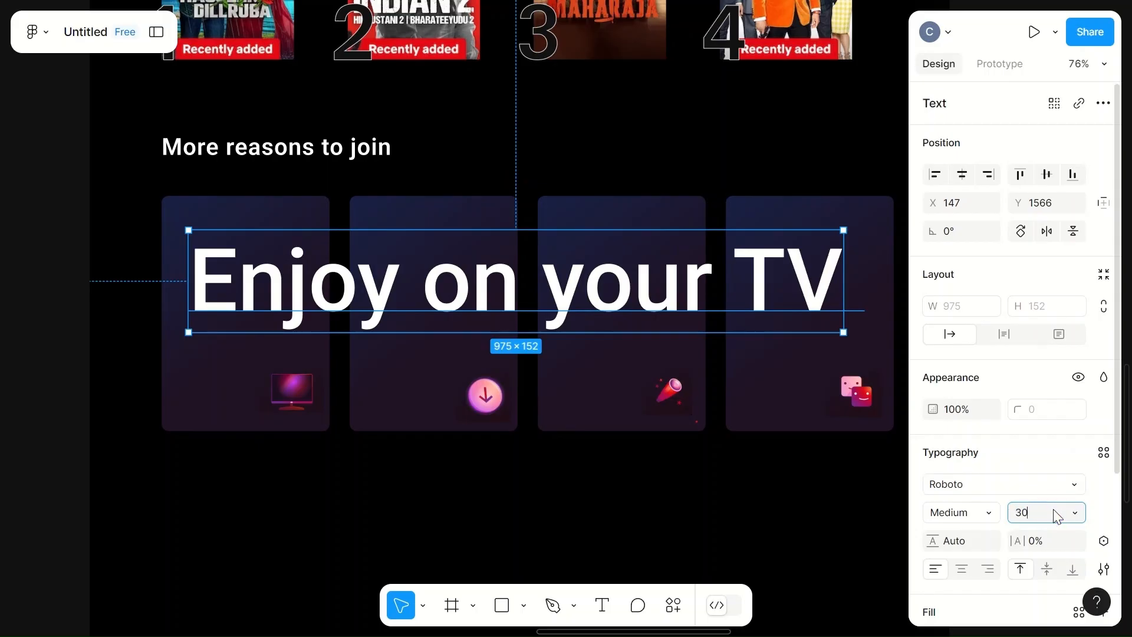
click(606, 463)
- Move the heading to the first card's top-left corner and set its font size to 25
click(280, 245)
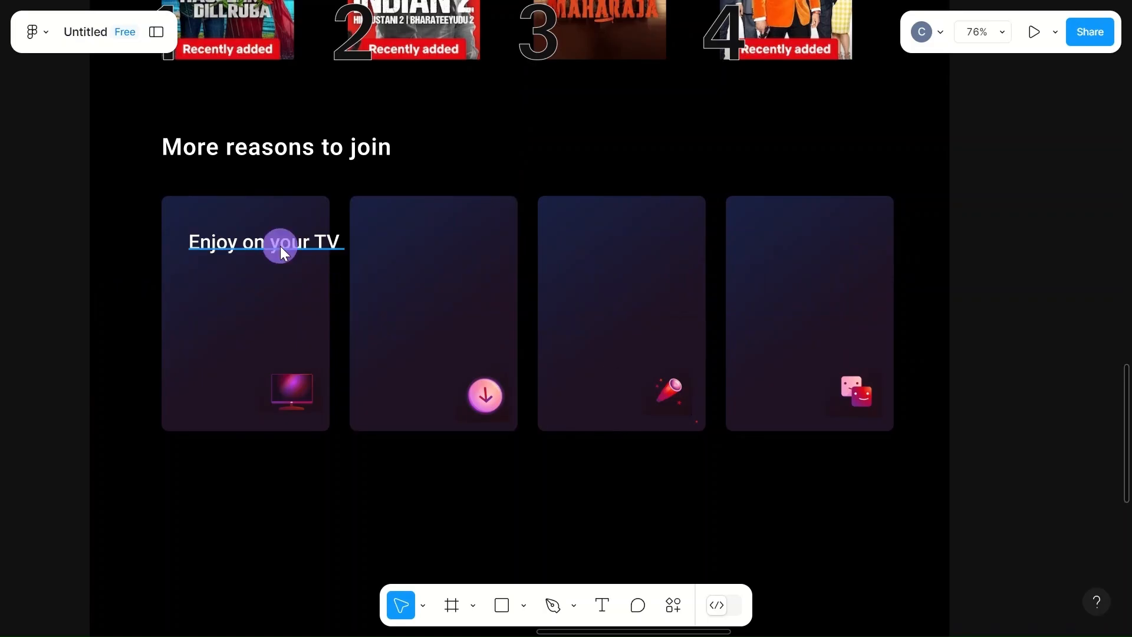
mouse_move(260, 240)
mouse_down()
mouse_move(237, 227)
mouse_move(247, 230)
mouse_up()
click(1041, 510)
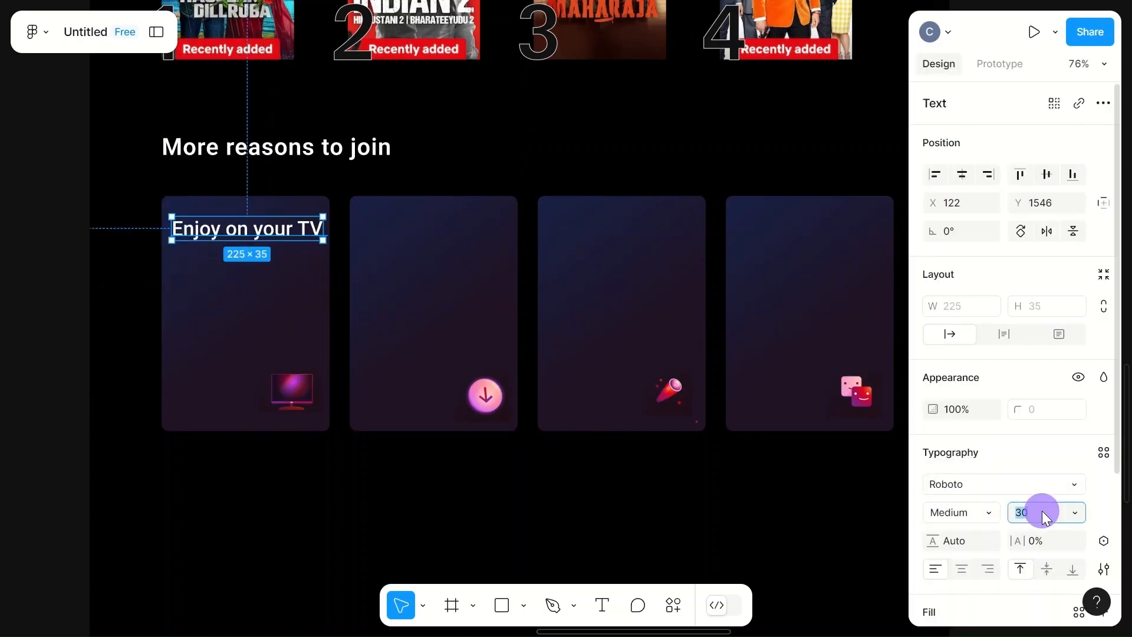
text(26)
click(574, 524)
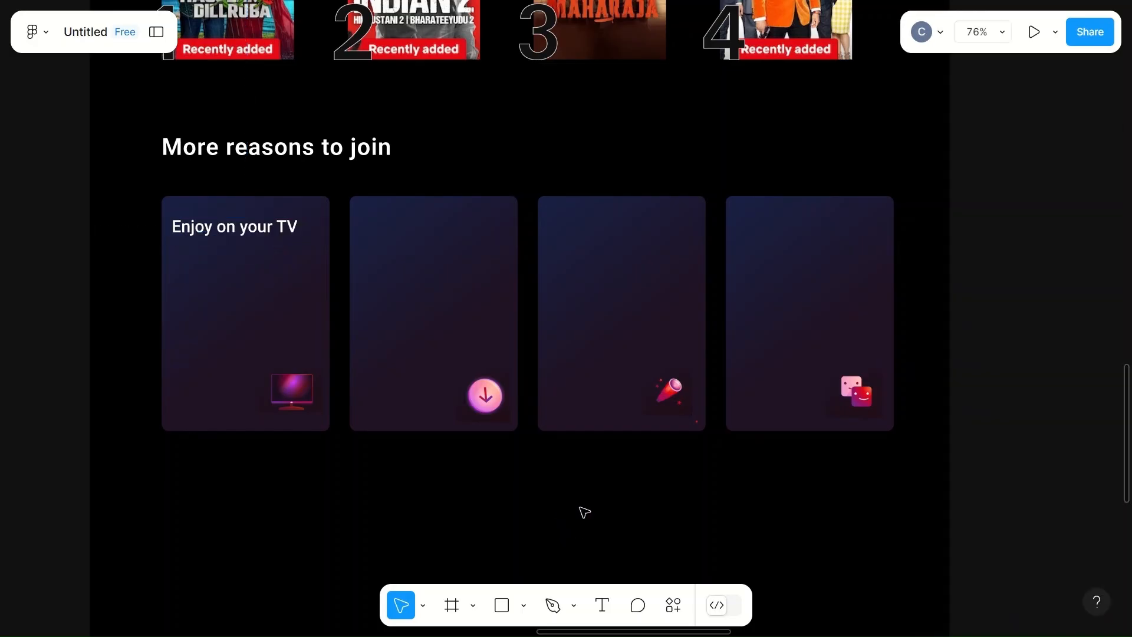
- Add a text layer reading "watch on smart TVs, Playstation" below the heading in the first card
click(254, 232)
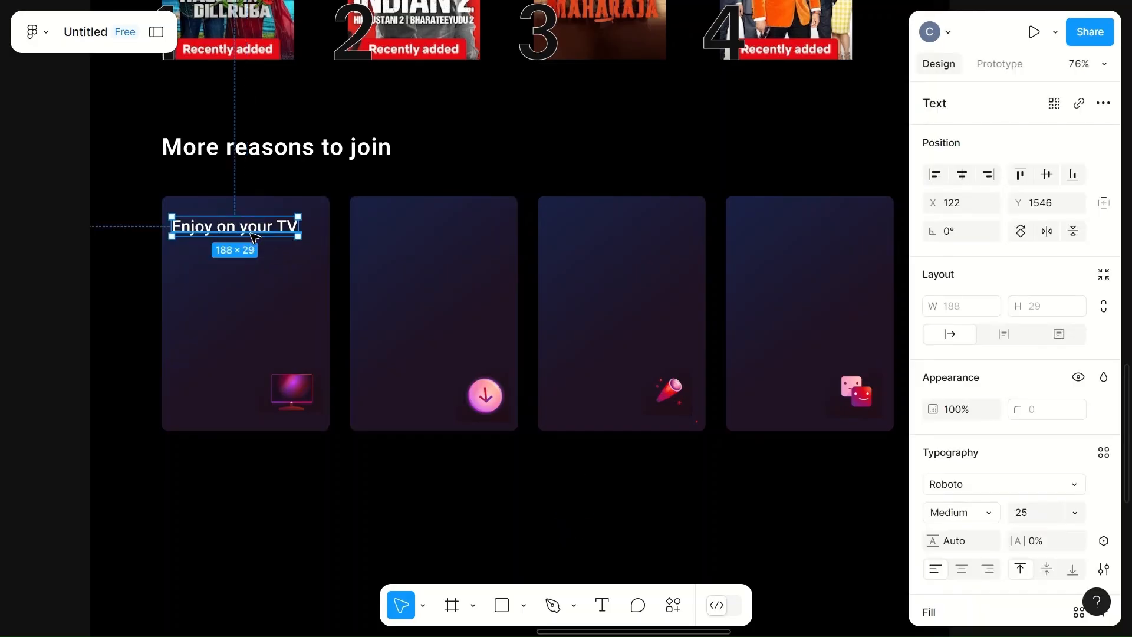
click(223, 269)
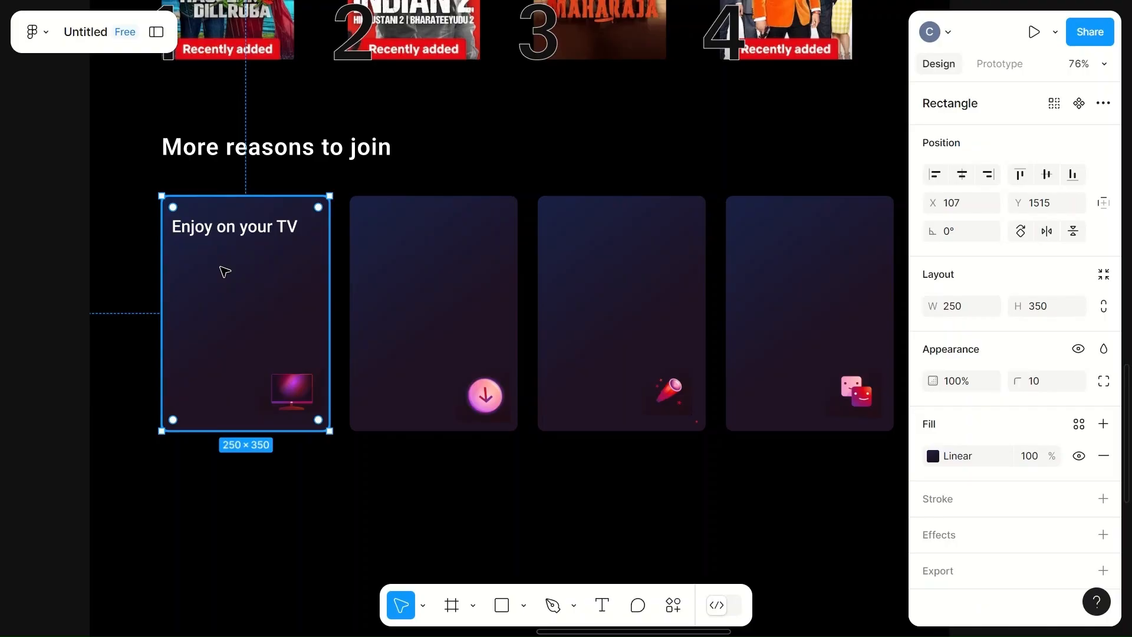
key(t)
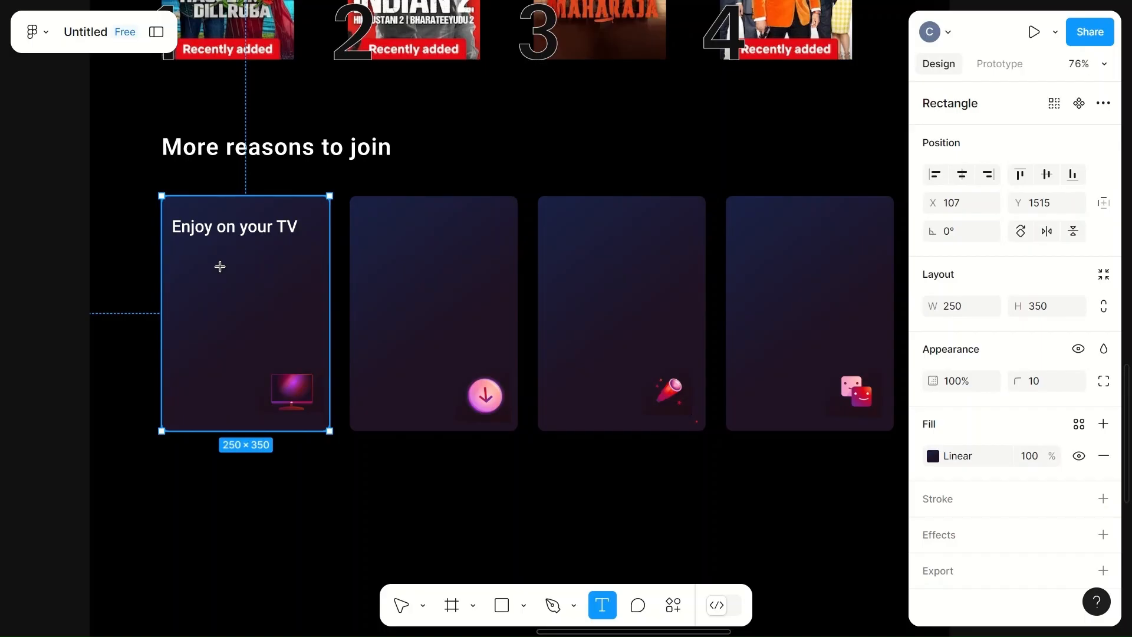
click(187, 255)
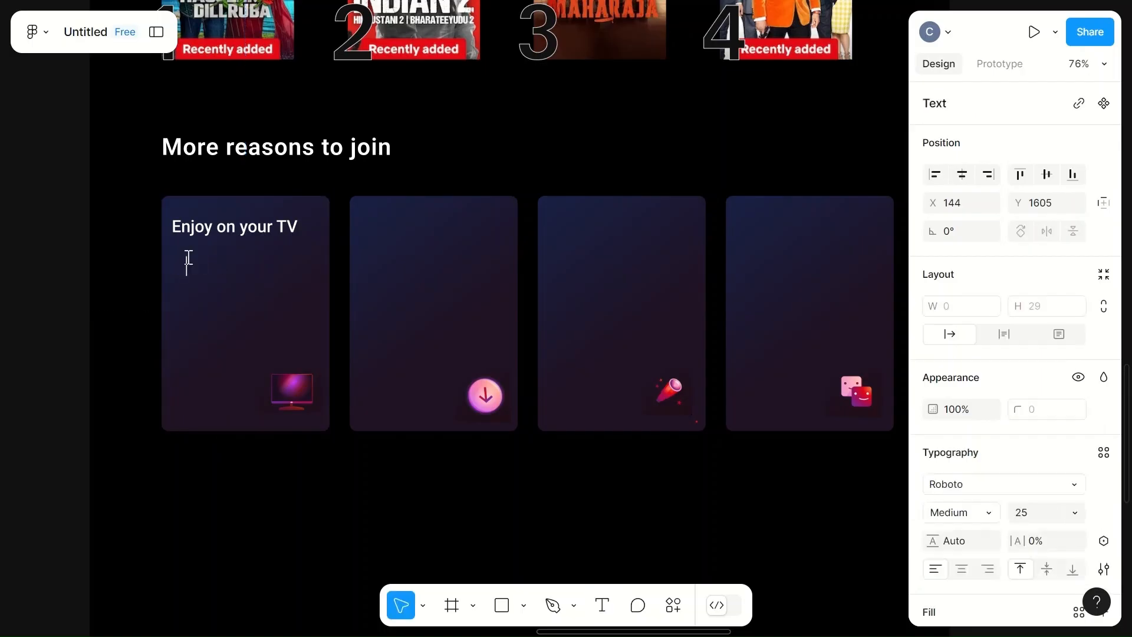
text(watch on smart)
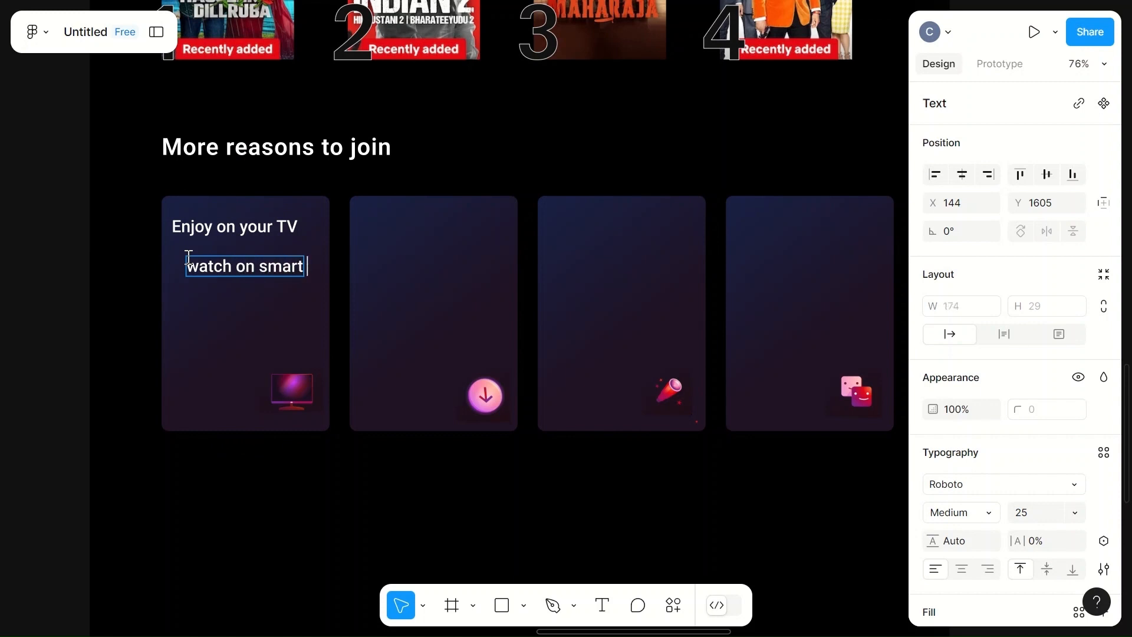
text( TVs, P)
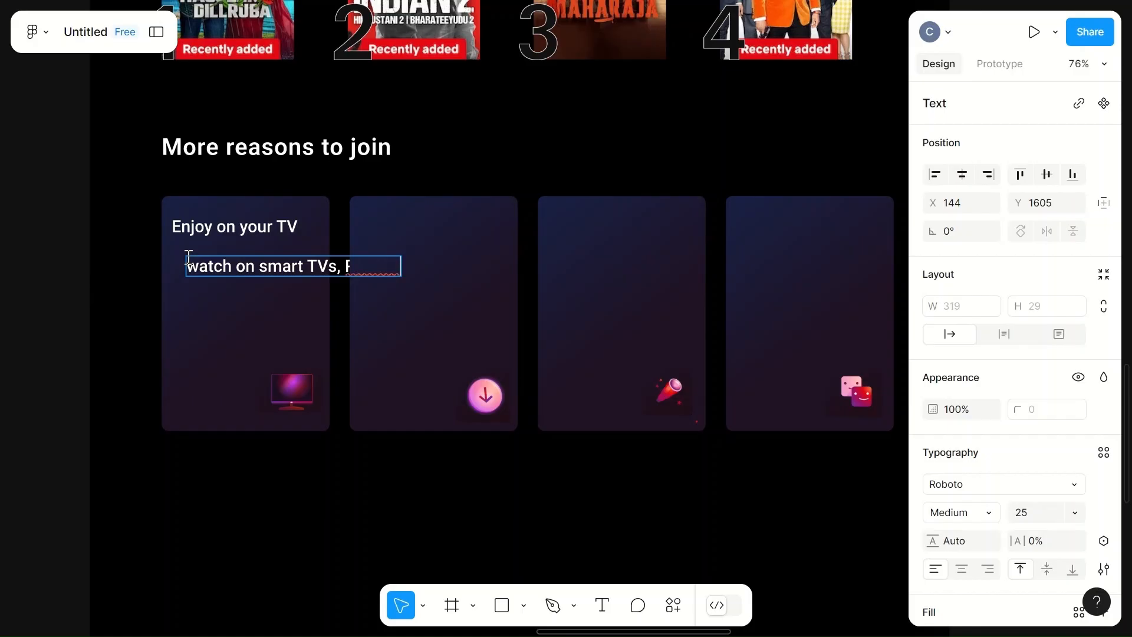
text(laystation)
- Move the description above the section and continue it on a new line with "Xbox, Chromecast, Apple TV, Blu-ray players and more"
click(197, 298)
drag(229, 263, 531, 112)
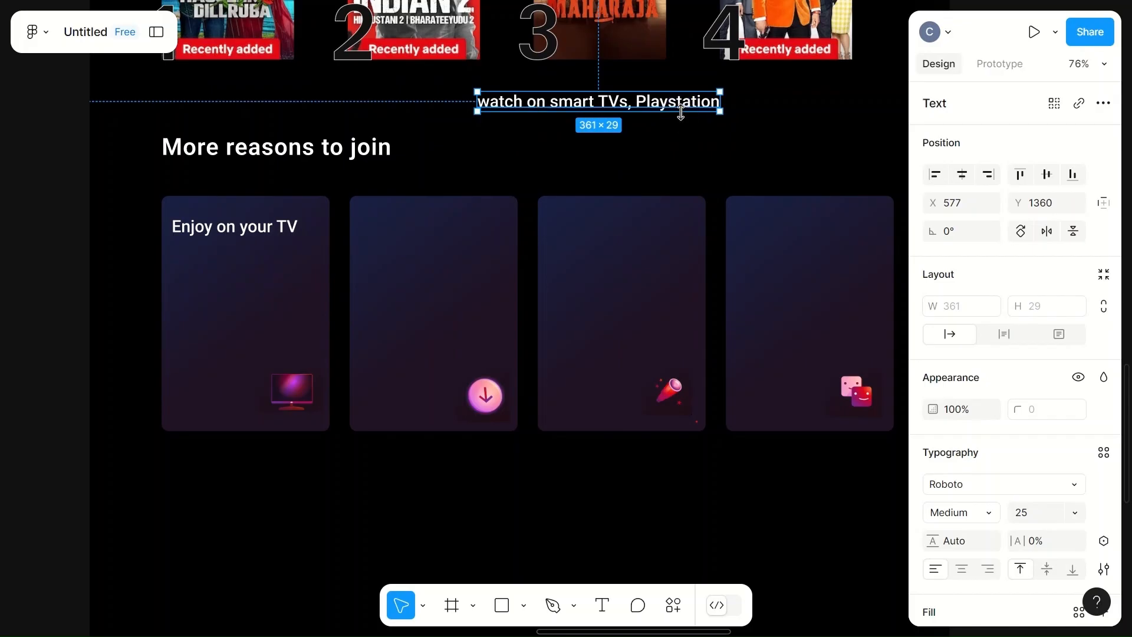
double_click(715, 103)
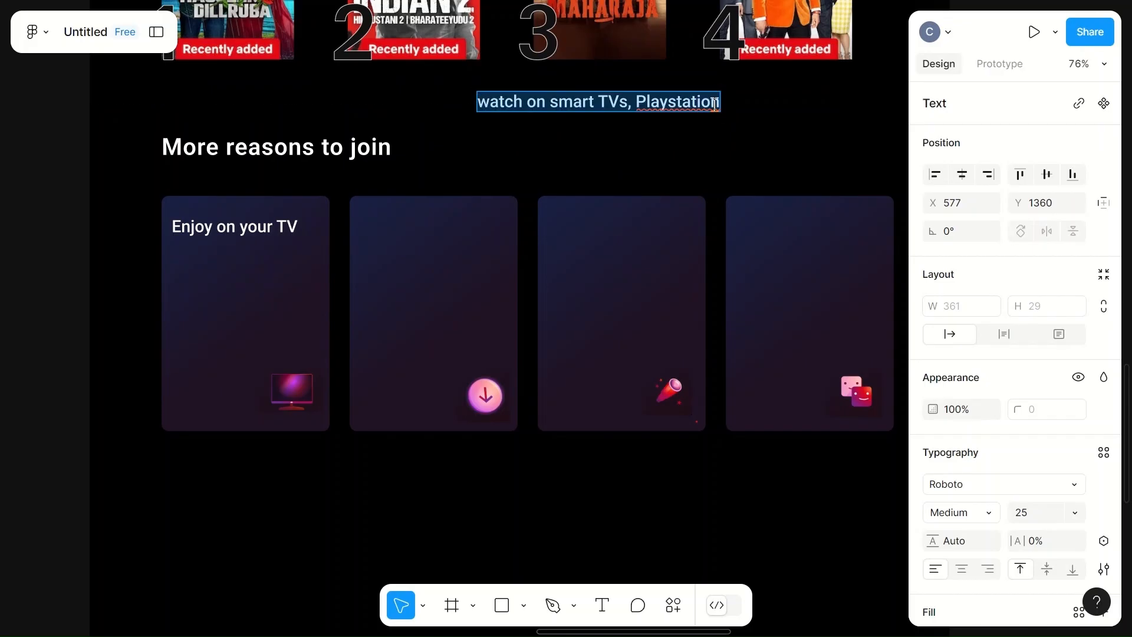
click(714, 104)
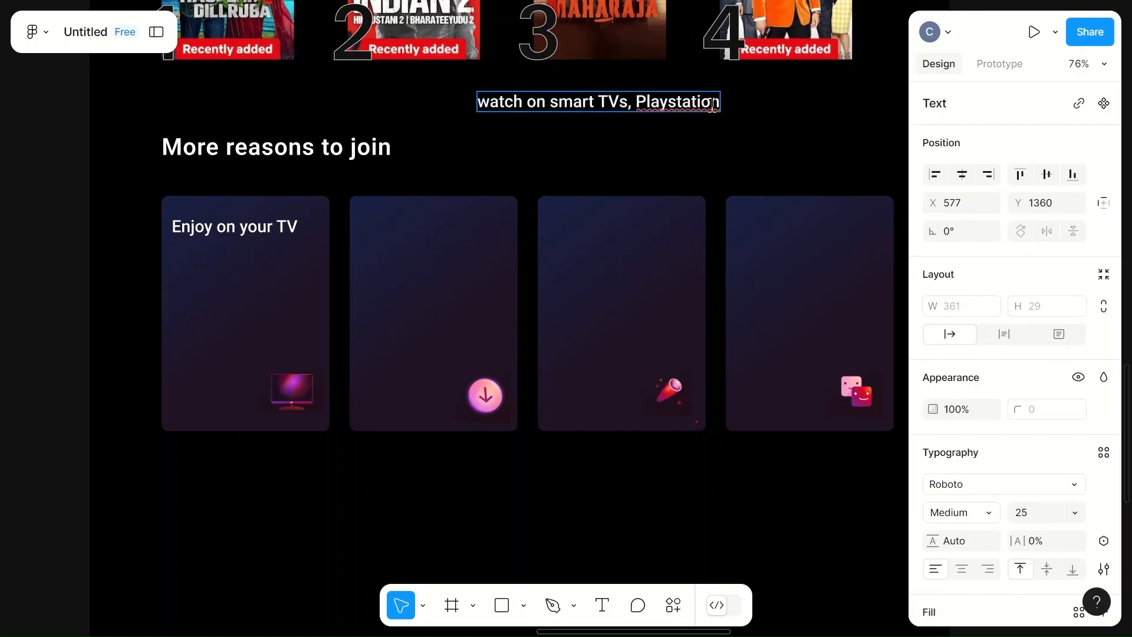
click(715, 102)
key(Return)
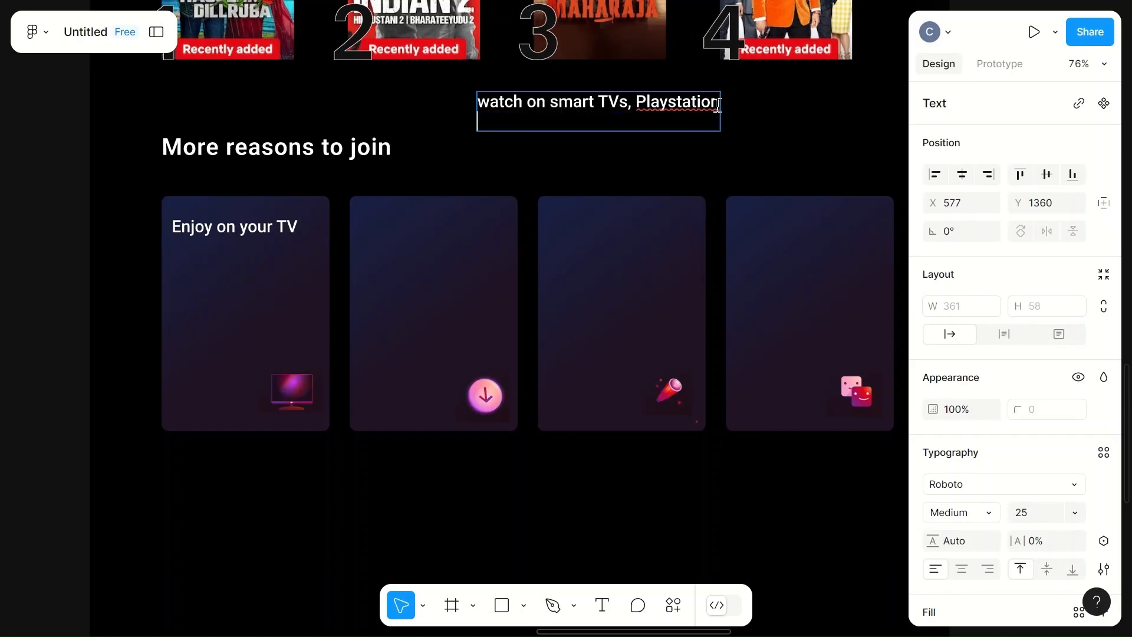
text(Xbox, Chr)
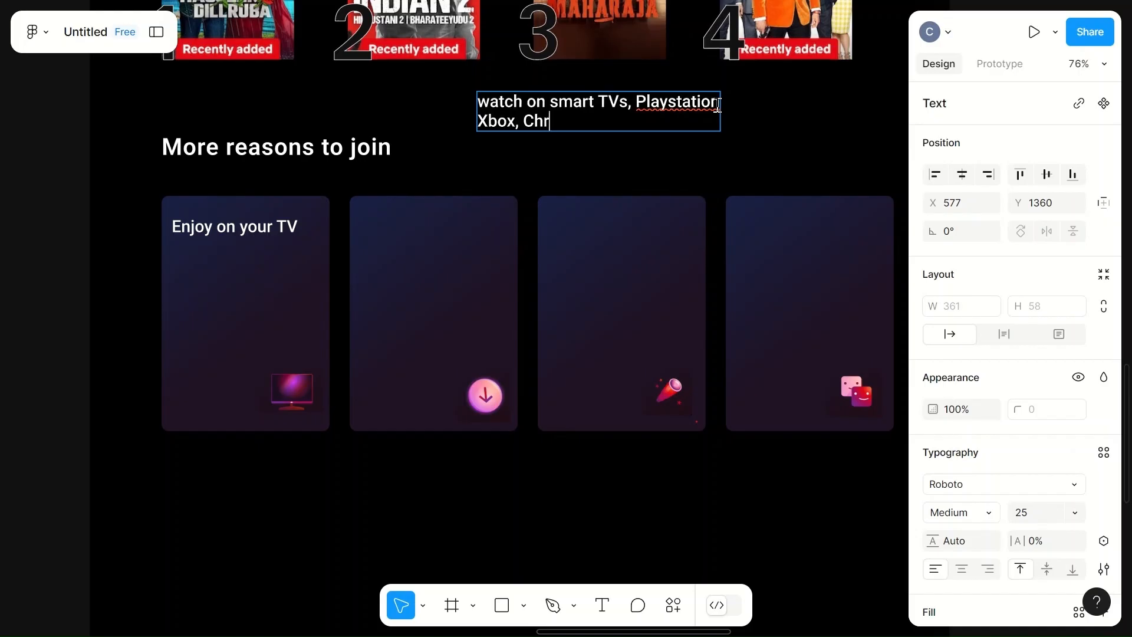
text(omecast)
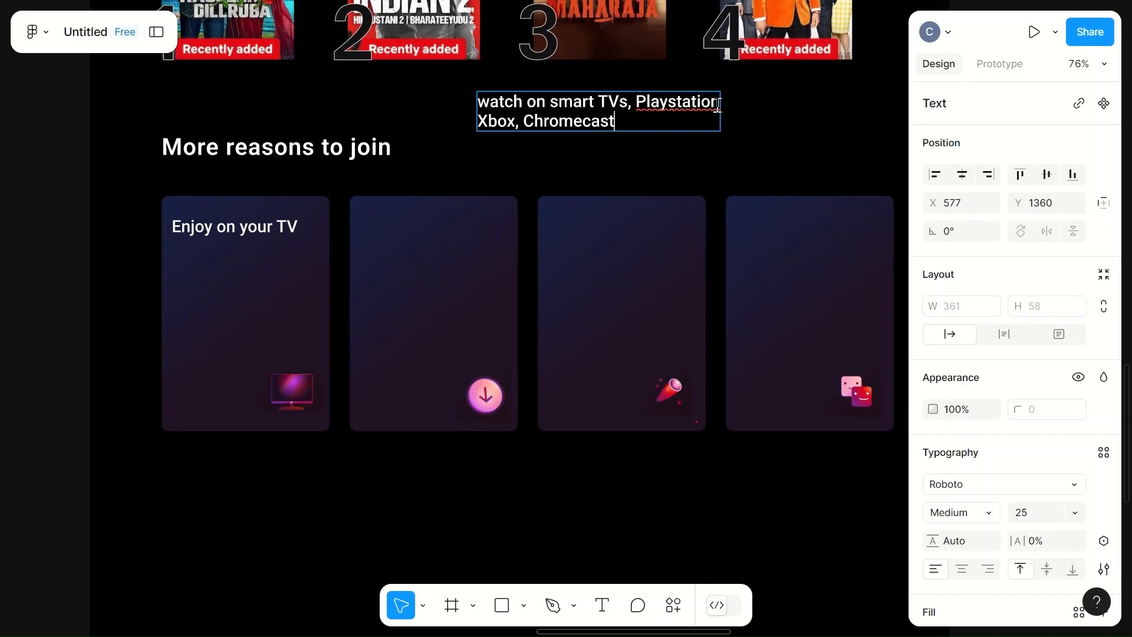
text(, Apll)
key(BackSpace)
key(BackSpace)
text(pl)
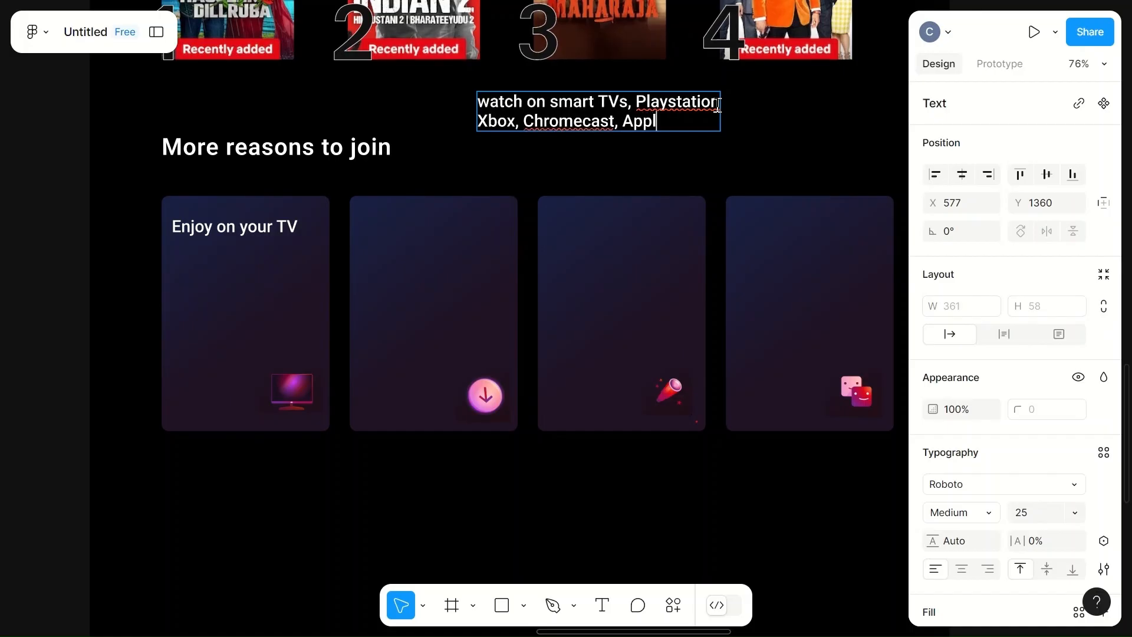
text(e TV)
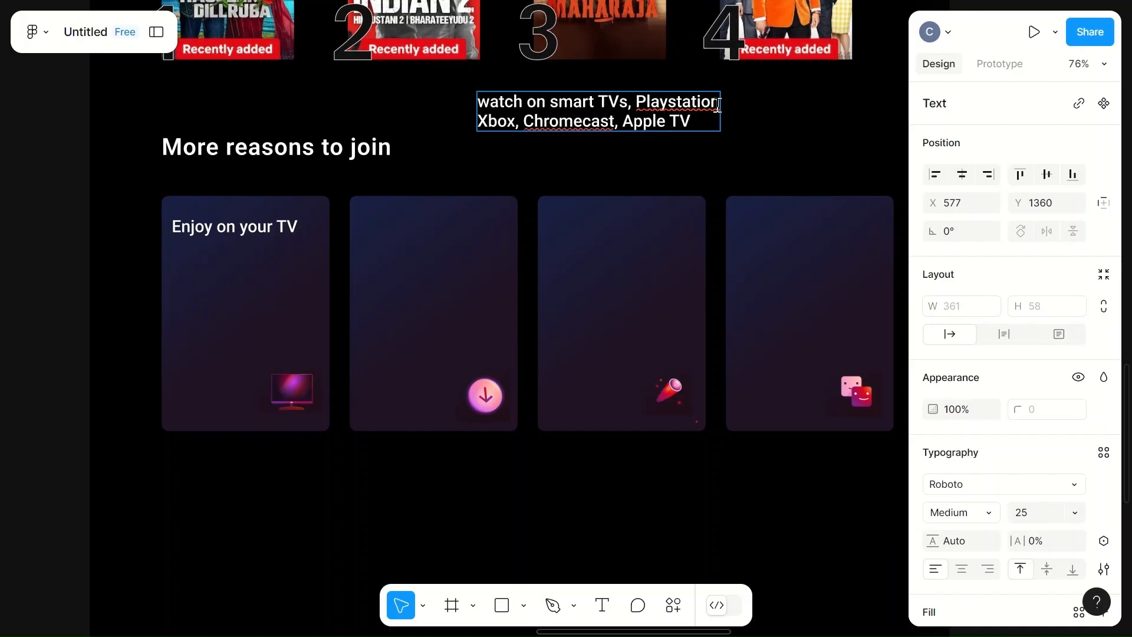
text(, B)
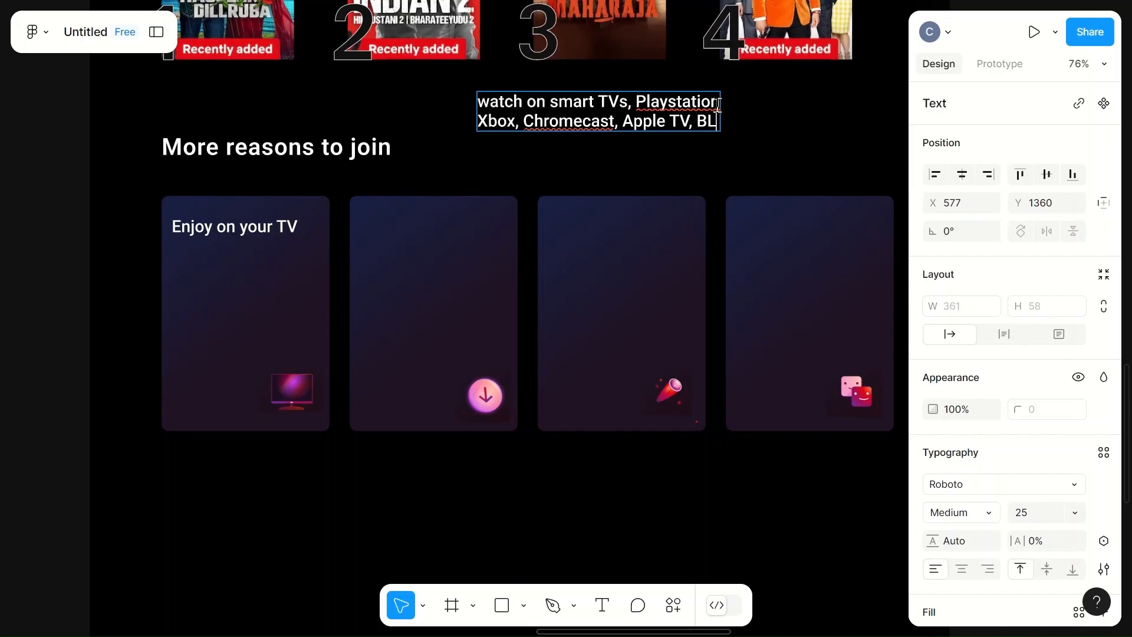
text(lu)
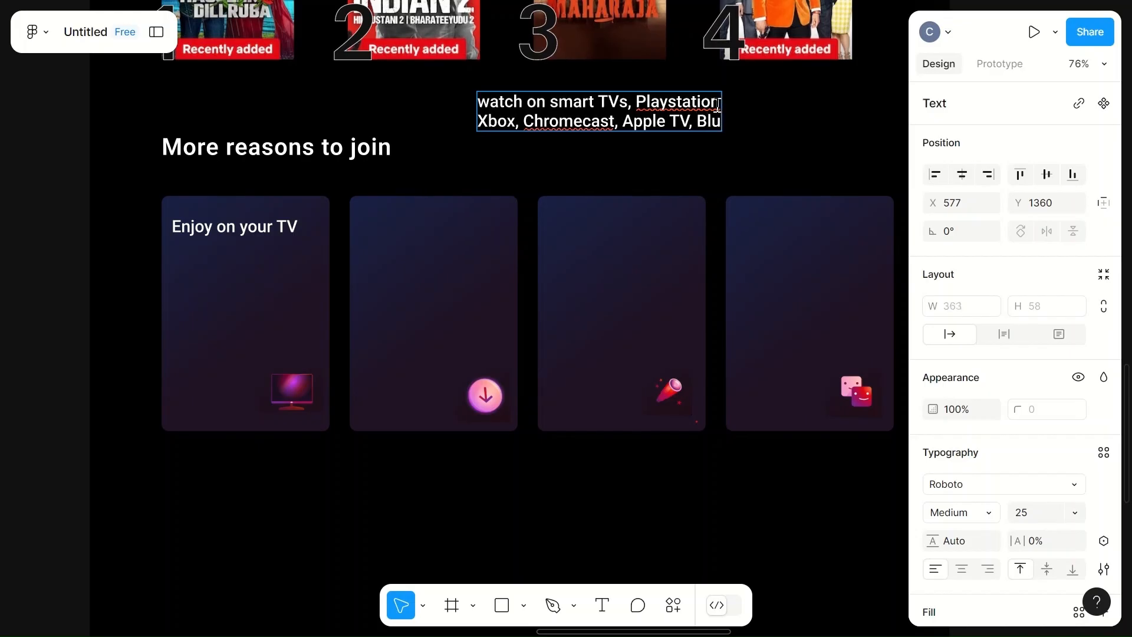
text(-ray players)
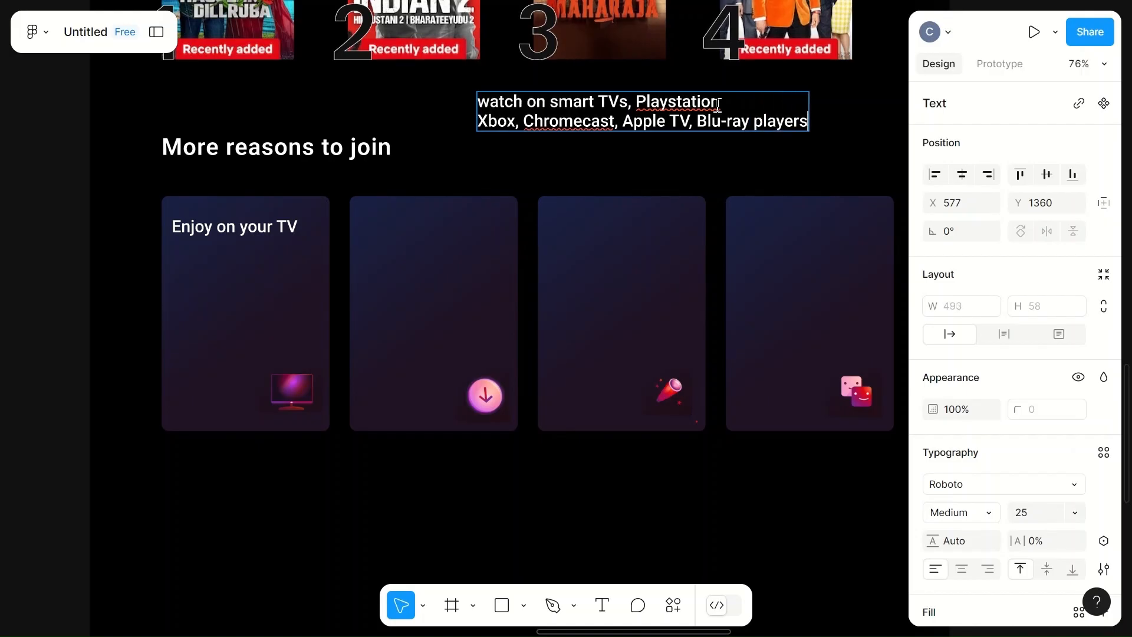
text( and mor)
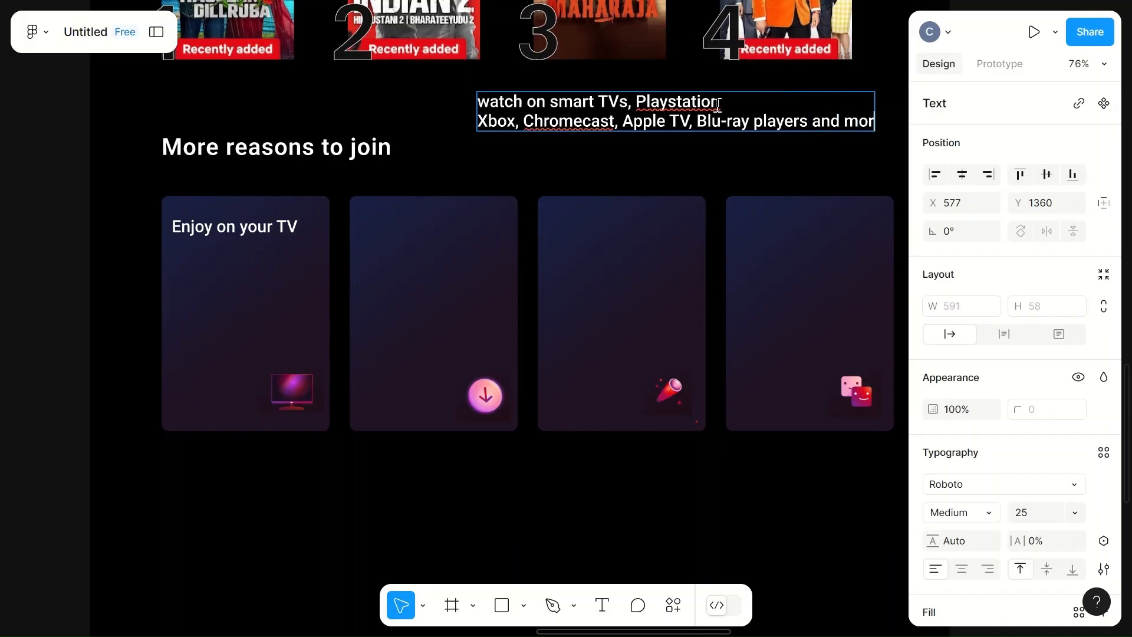
text(e)
key(Escape)
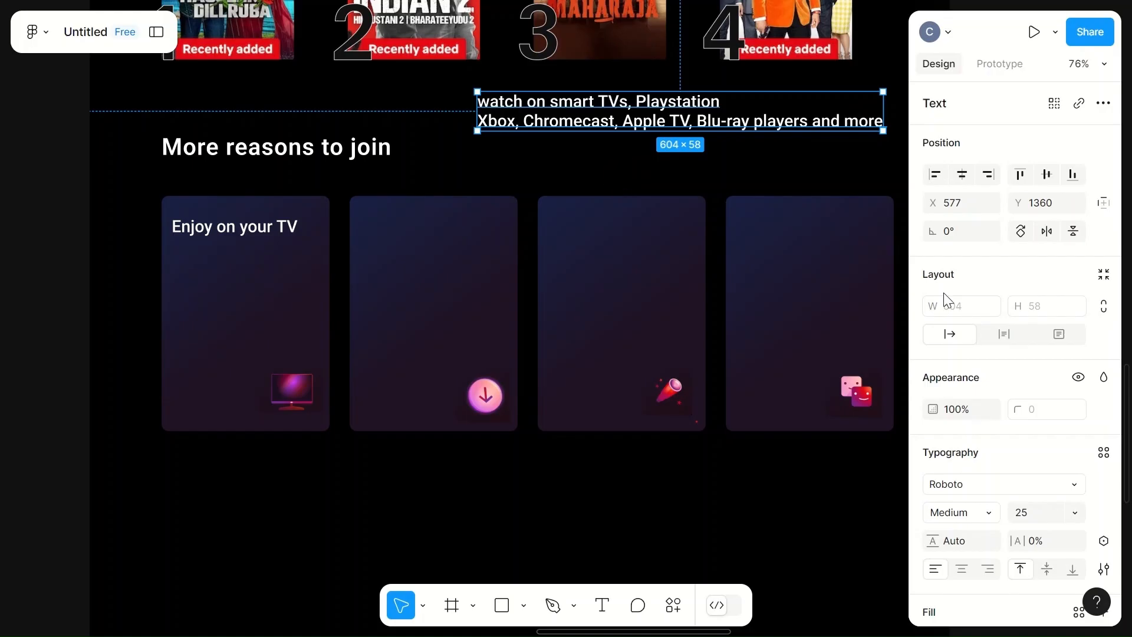
- Set the description's font weight to Regular and its size to 20
click(990, 513)
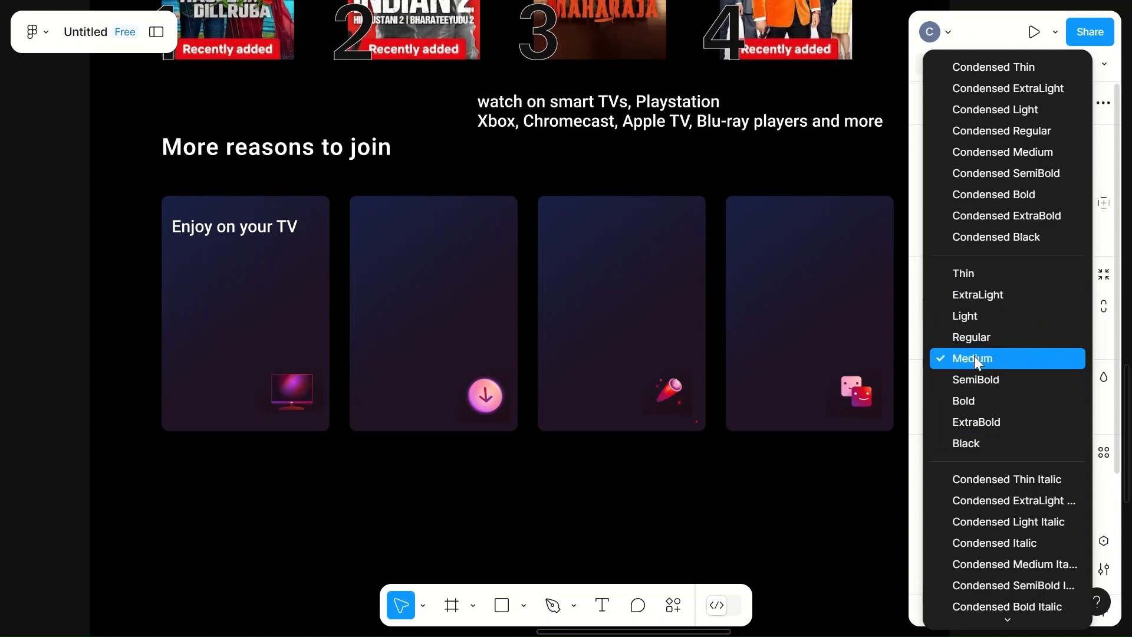
click(971, 338)
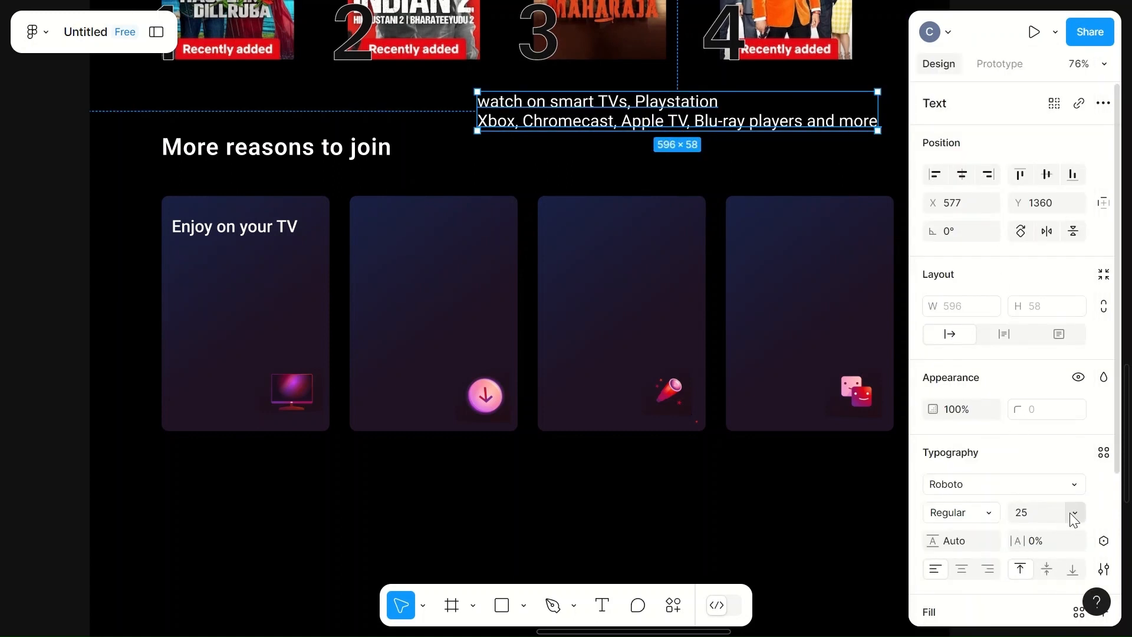
click(1028, 512)
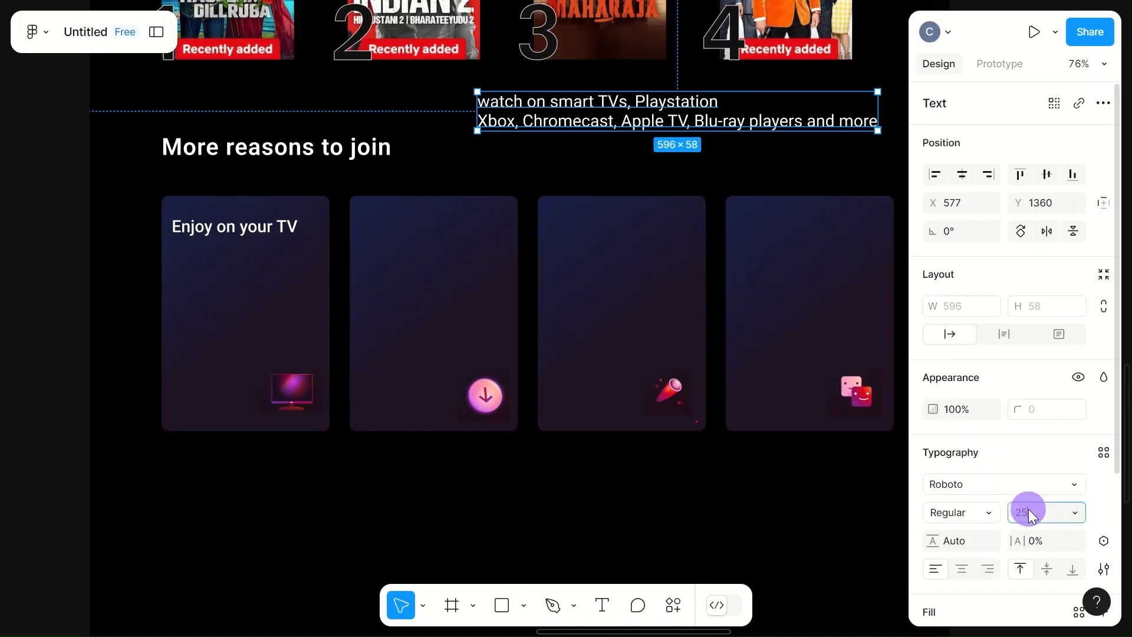
text(20)
click(735, 179)
- Narrow the description's text box to about 301 px wide so it wraps
click(628, 121)
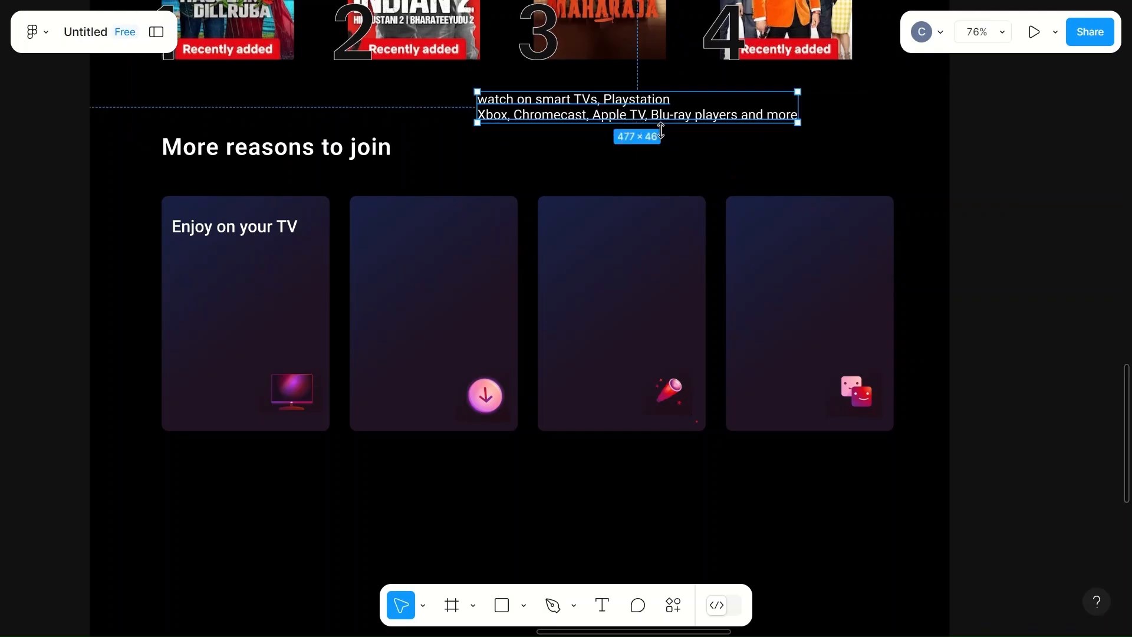
drag(798, 123, 679, 145)
click(600, 103)
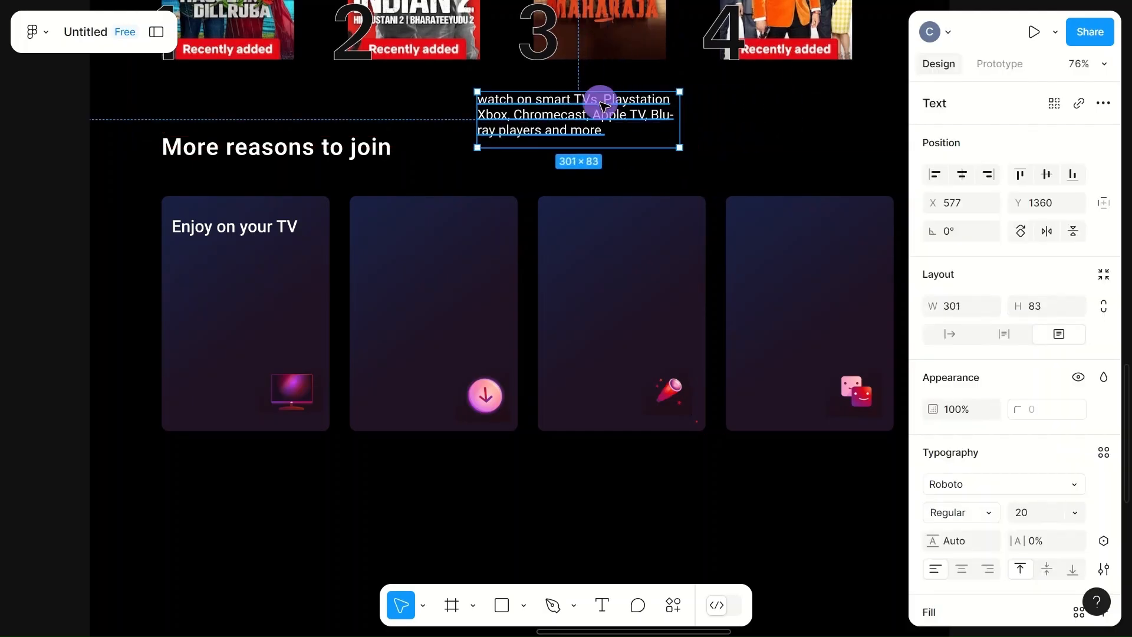
- Break the description after "smart TVs," and join "Playstation, Xbox" onto one line
double_click(603, 103)
click(603, 103)
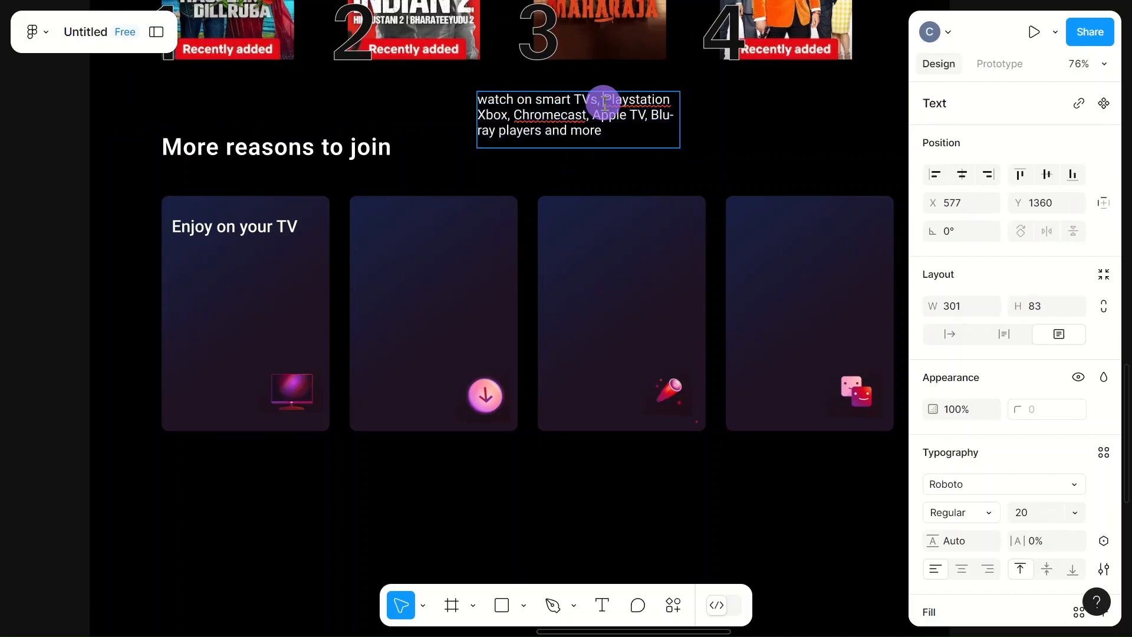
key(Return)
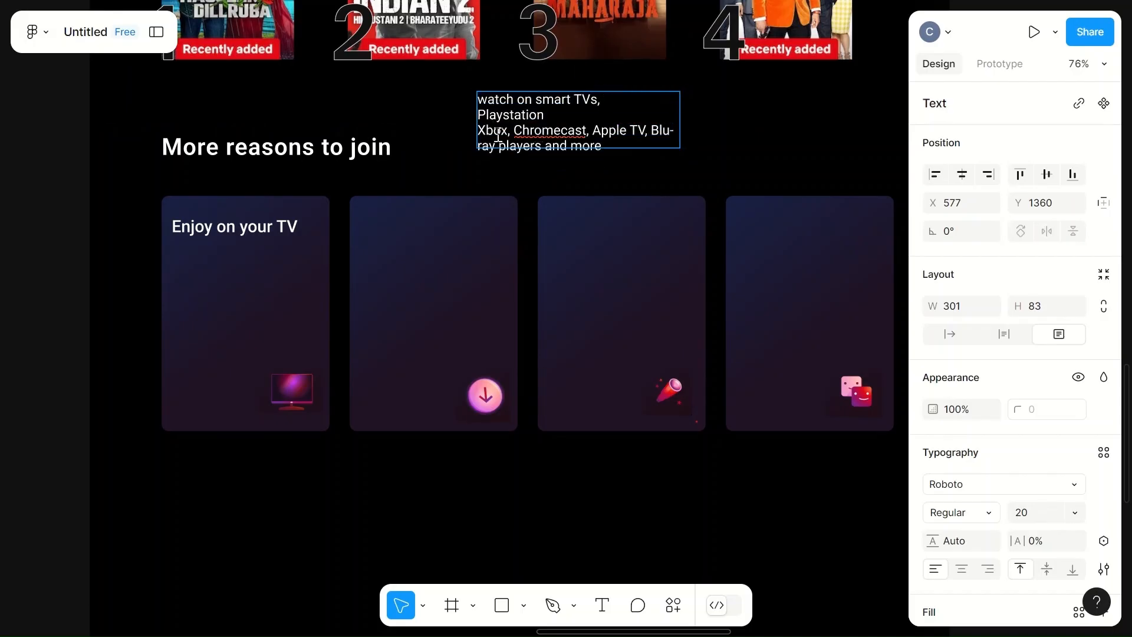
click(477, 128)
key(BackSpace)
text(,)
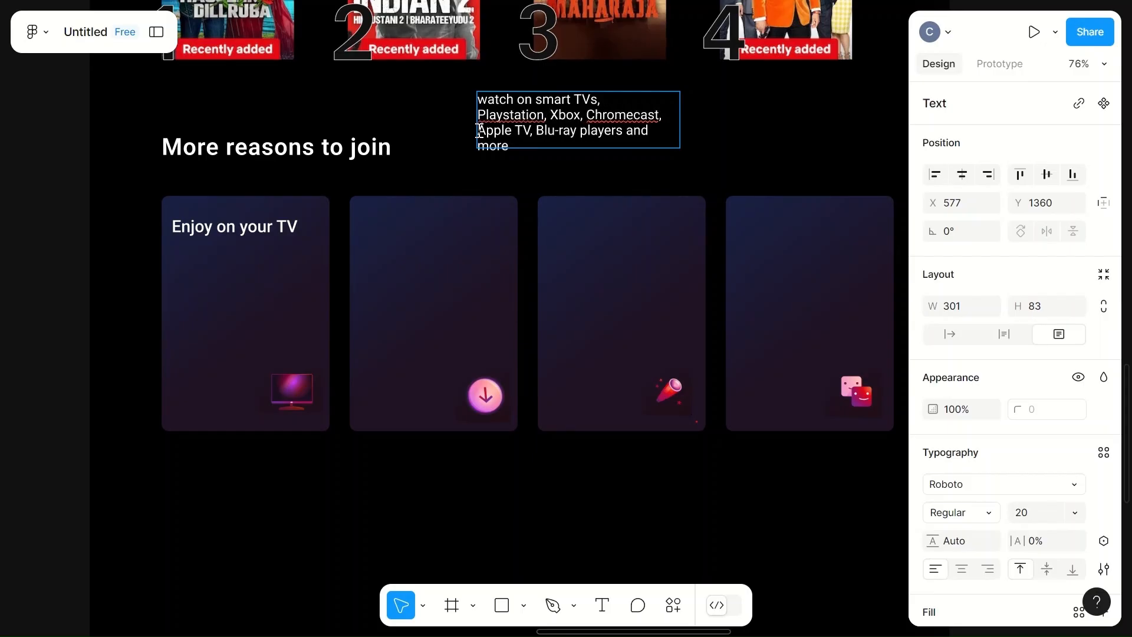
- Capitalise the S in "PlayStation" and break the description's line after "Xbox,"
click(507, 116)
key(BackSpace)
text(S)
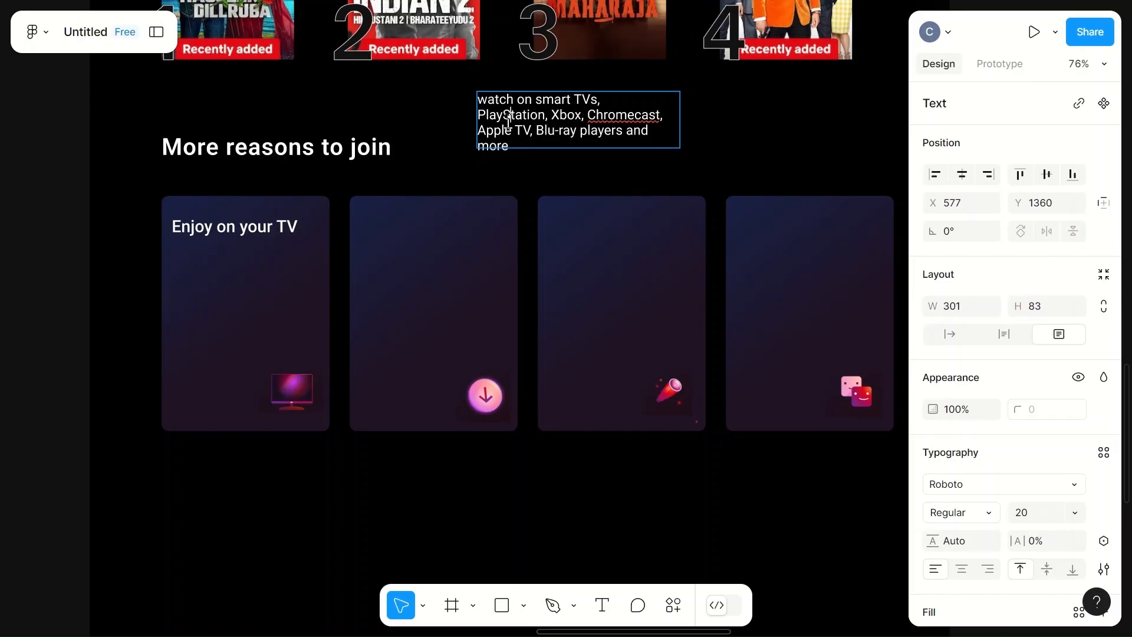
click(587, 117)
key(Return)
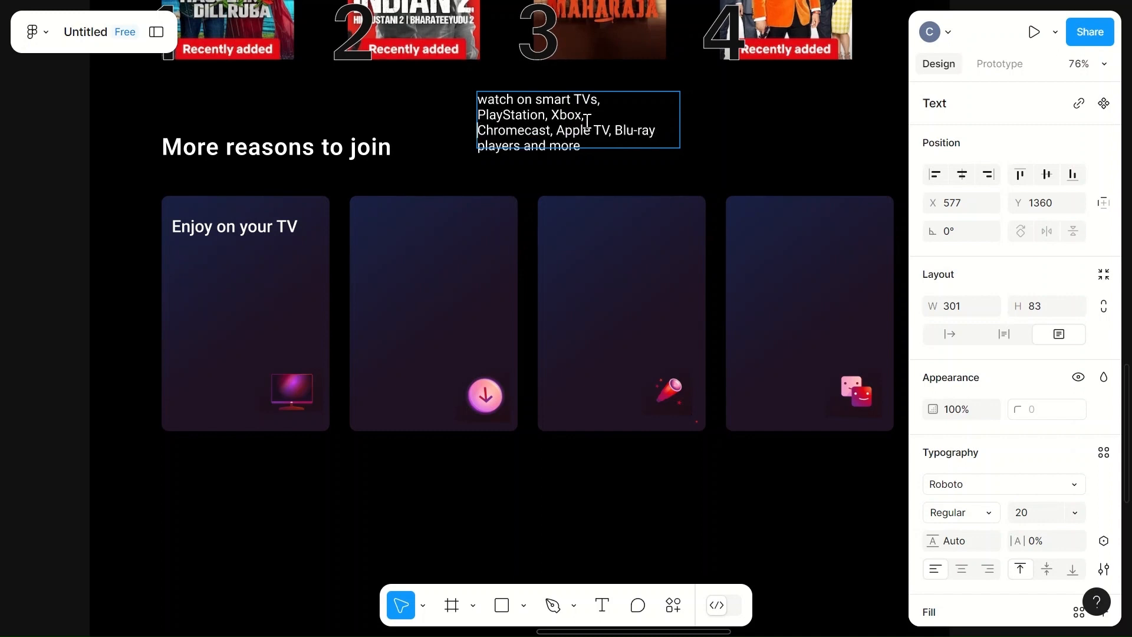
- Break the description's line after "Blu-" so "ray players and more" starts the last line
click(638, 129)
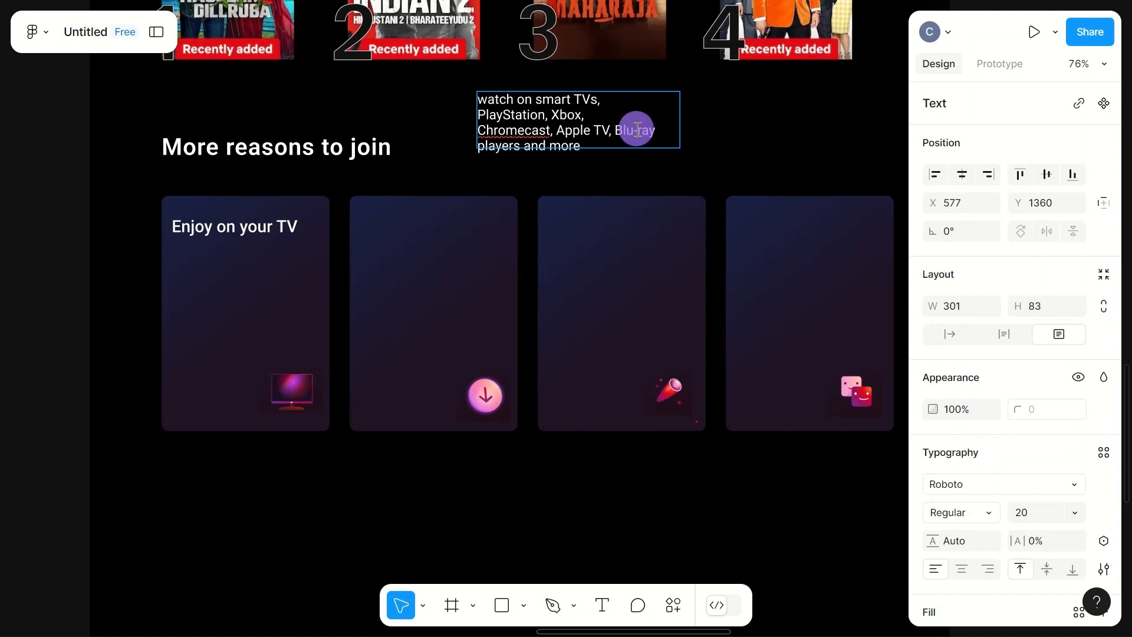
key(Return)
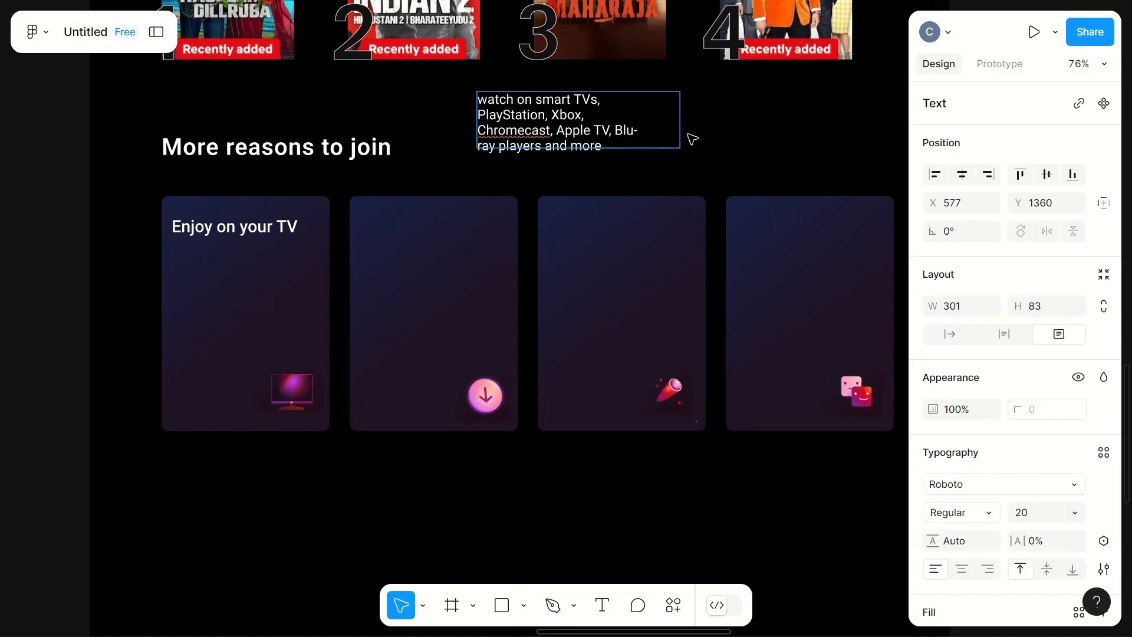
key(Escape)
- Set the description text box's font weight to Medium and its size to 22
click(609, 122)
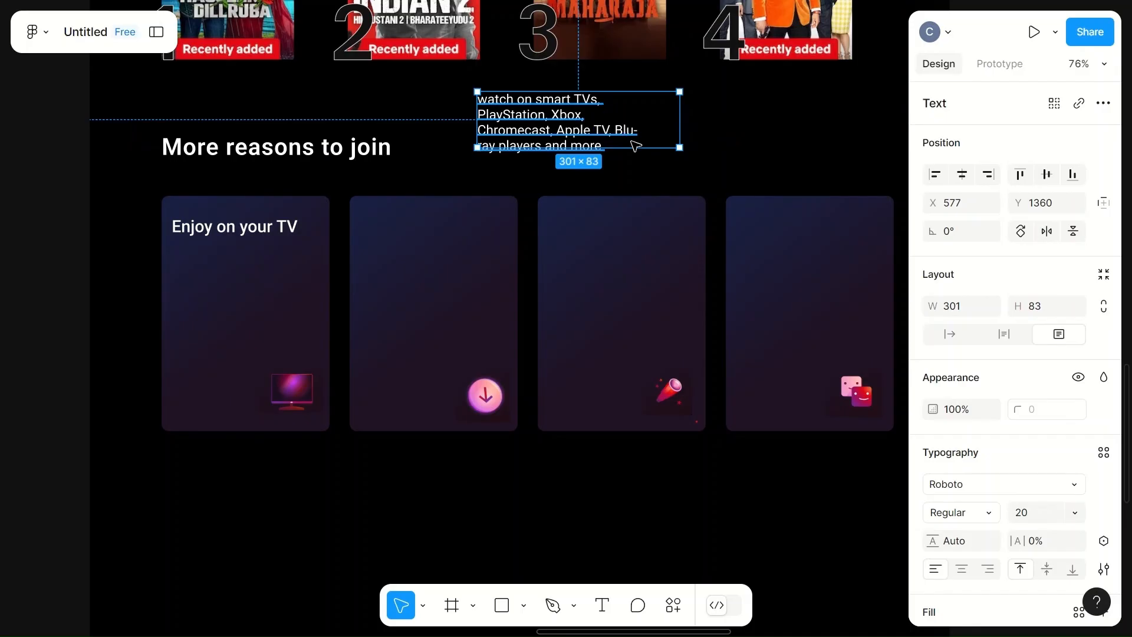
click(985, 509)
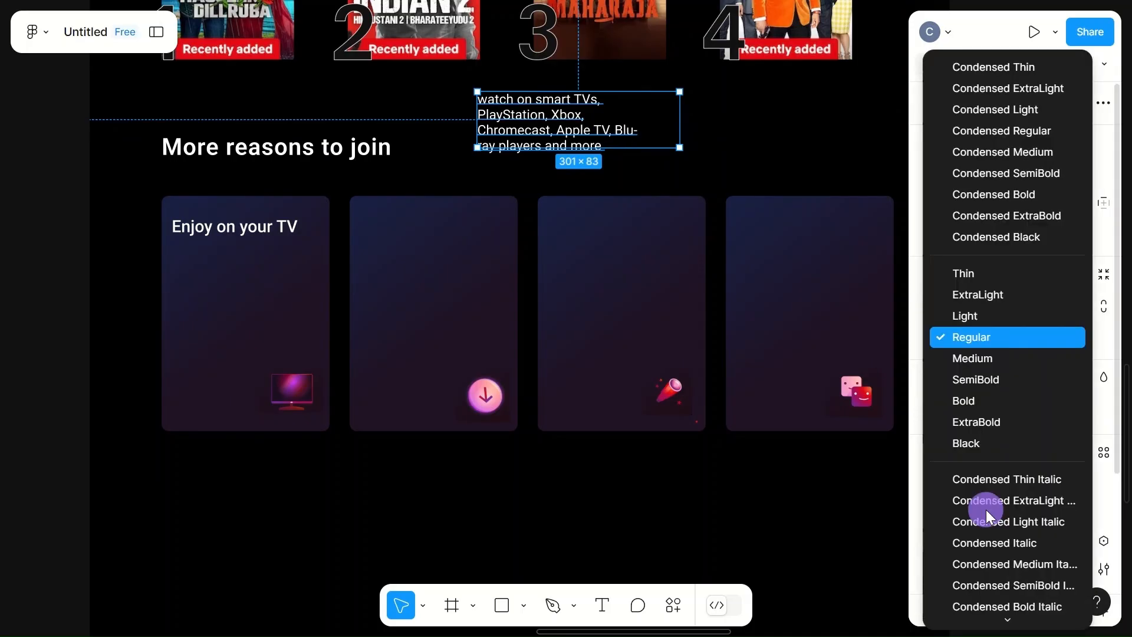
click(974, 359)
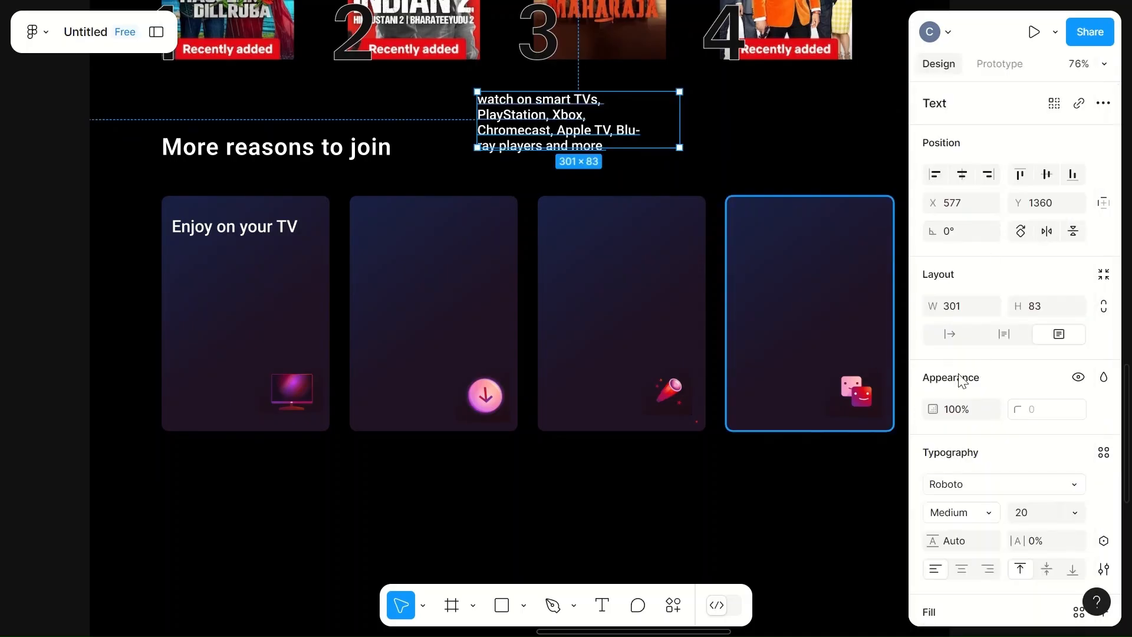
click(1031, 512)
text(2)
- Move the description into the first card beneath "Enjoy on your TV" and set its size to 20
click(777, 135)
click(586, 120)
click(587, 120)
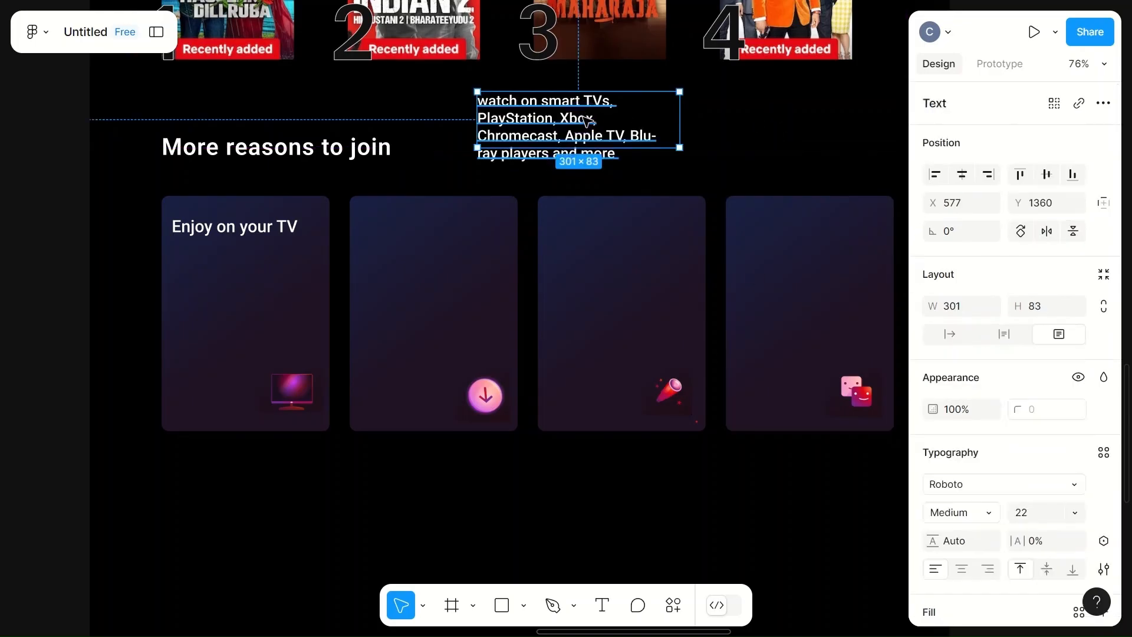
drag(583, 124, 255, 285)
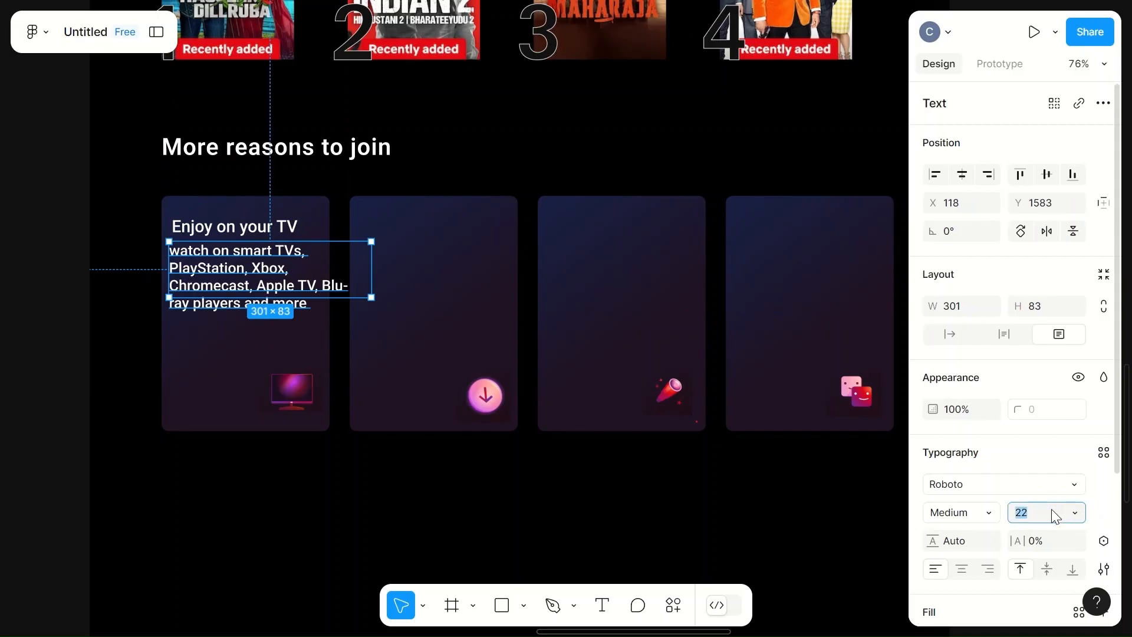
text(20)
click(367, 346)
- Reduce the description's font size to 18
click(224, 264)
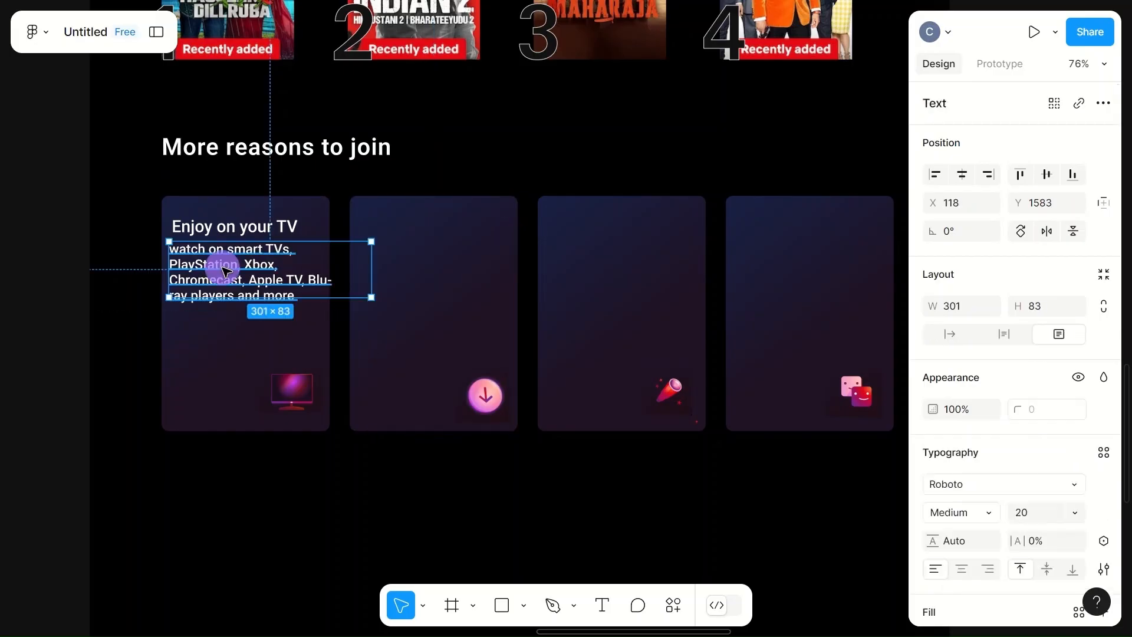
click(1042, 512)
text(18)
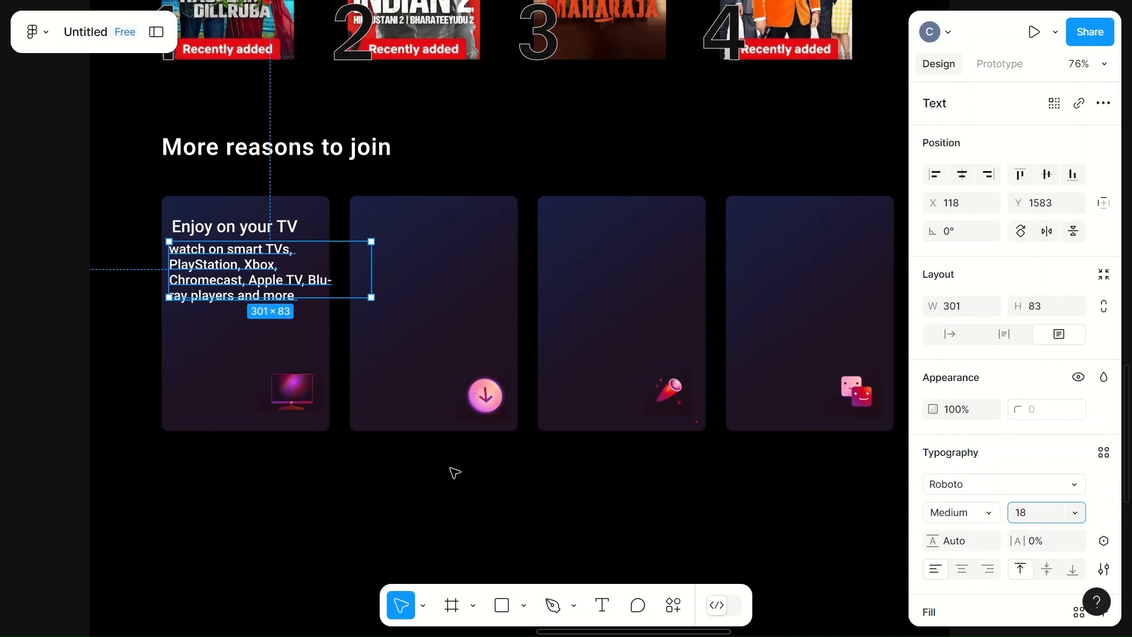
click(367, 464)
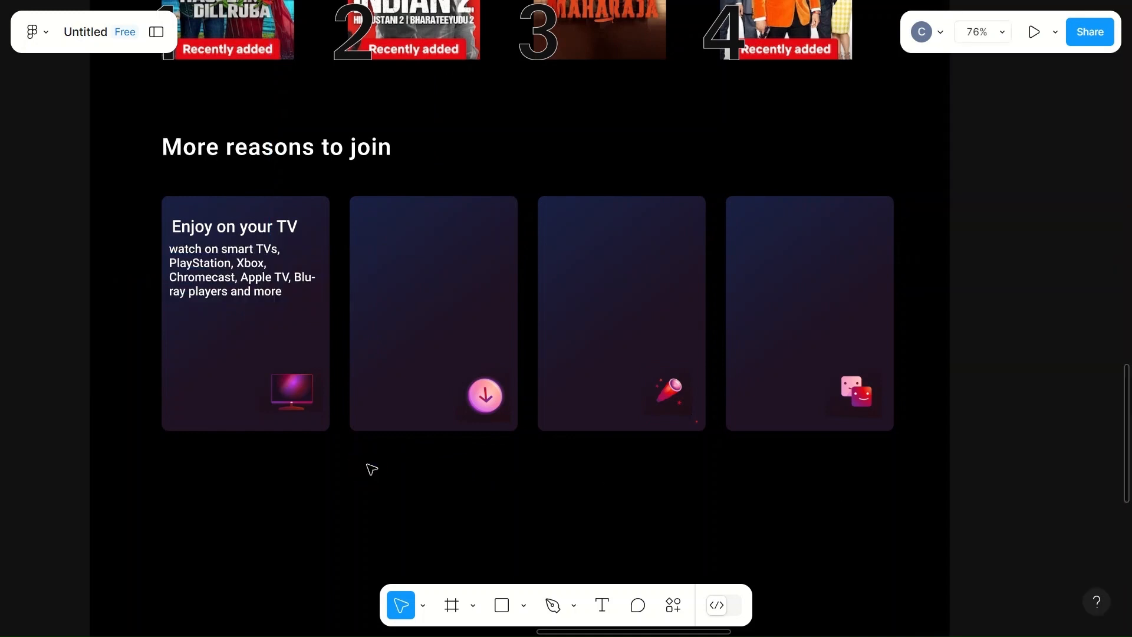
- Nudge the description slightly right to line up with the card heading
click(247, 288)
drag(245, 286, 239, 287)
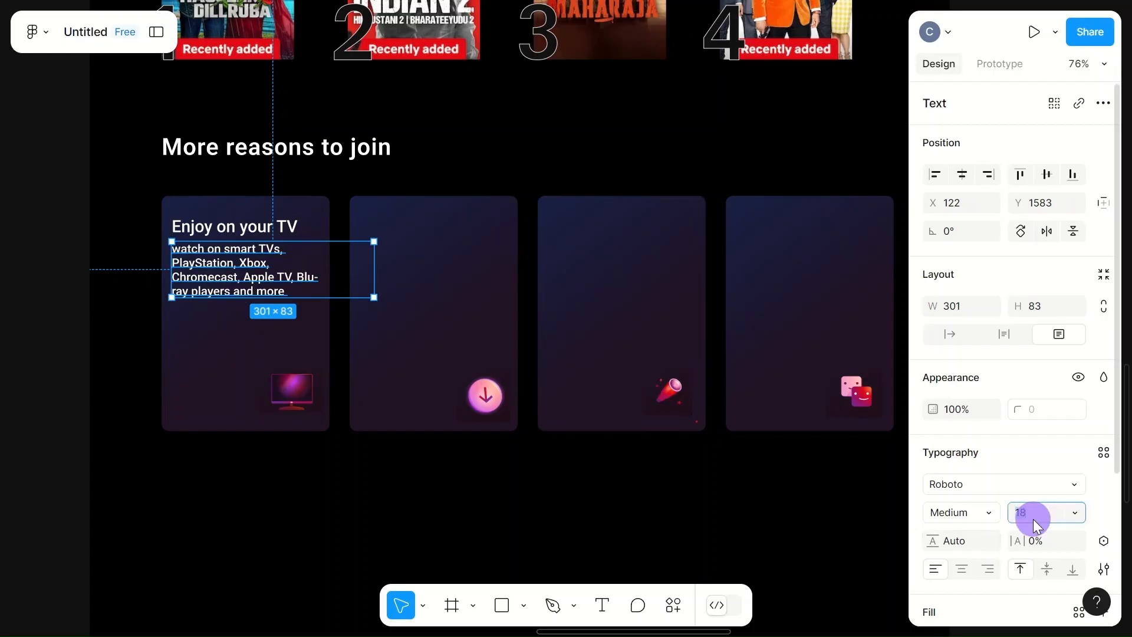
click(793, 535)
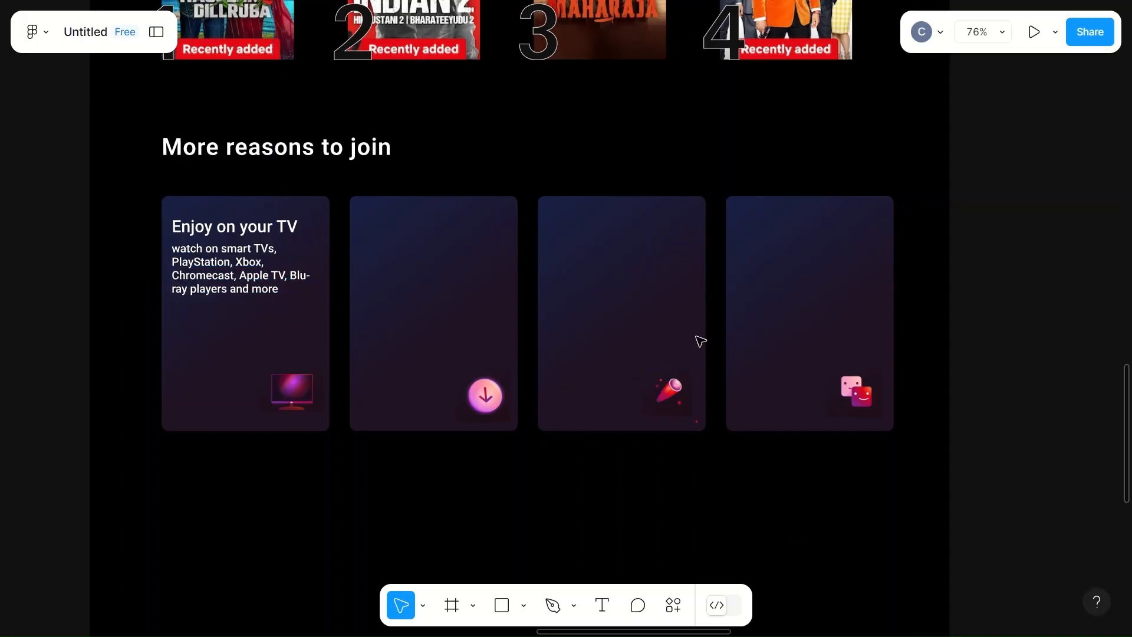
- Change the description's font weight back to Regular
click(244, 279)
click(968, 511)
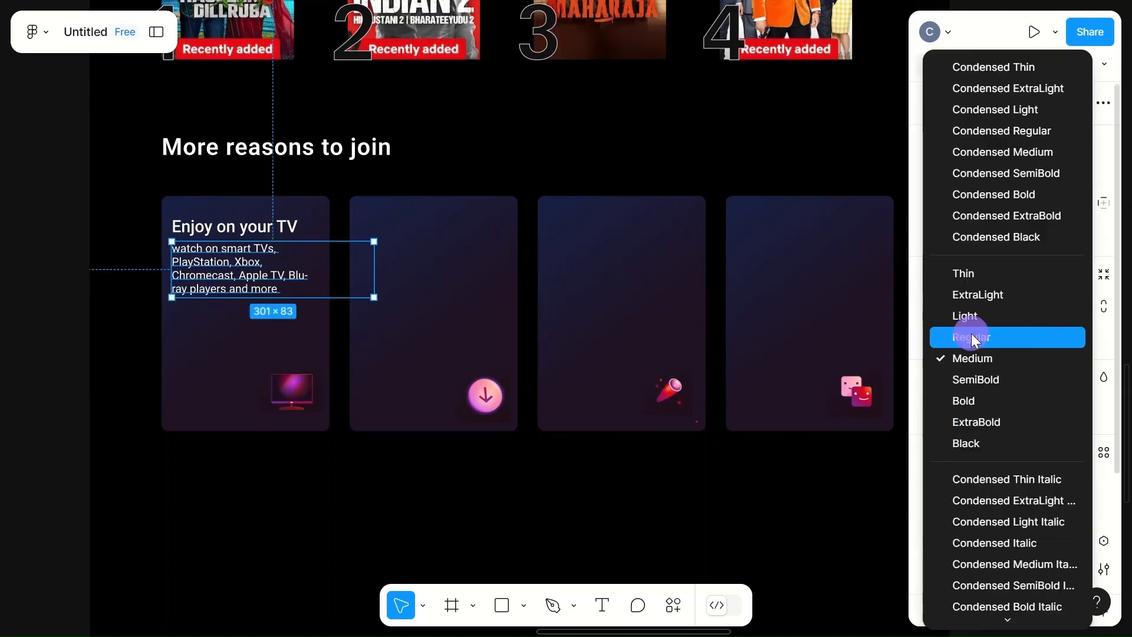
click(971, 338)
click(233, 347)
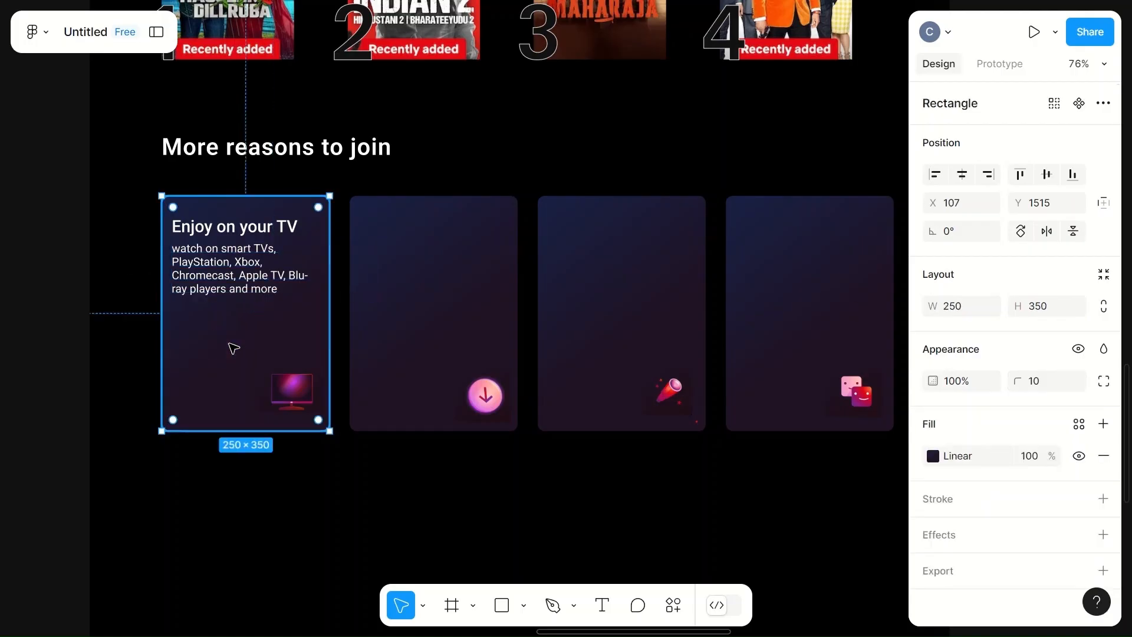
- Set the description's fill colour to B3B3BC at 90% opacity
click(231, 262)
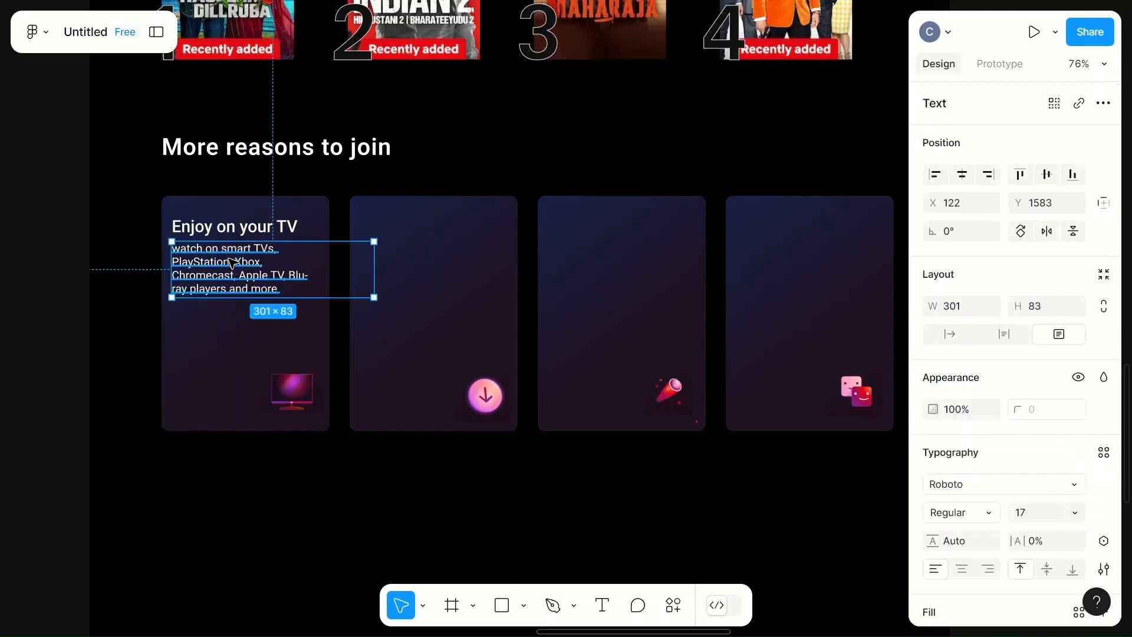
scroll(982, 525, down, 2)
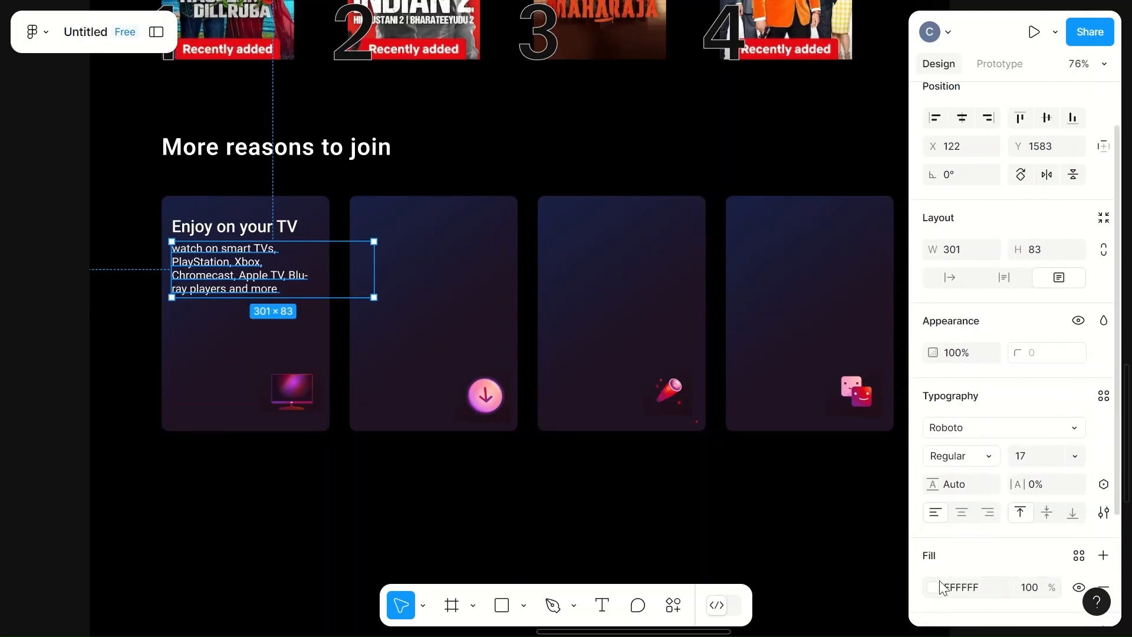
click(933, 587)
click(718, 547)
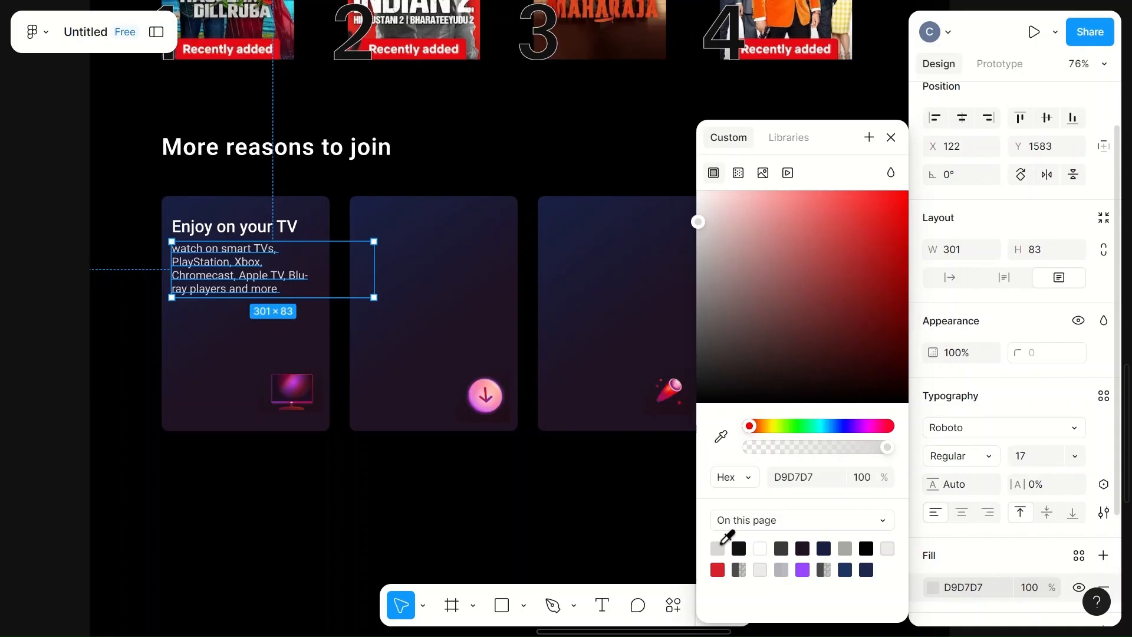
click(781, 569)
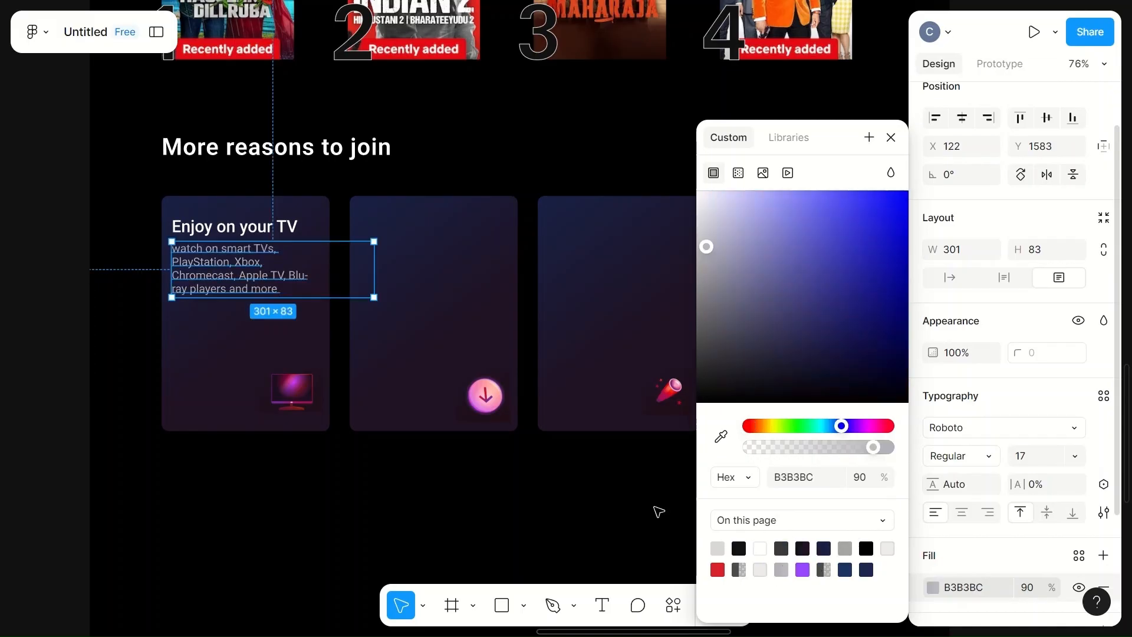
click(606, 506)
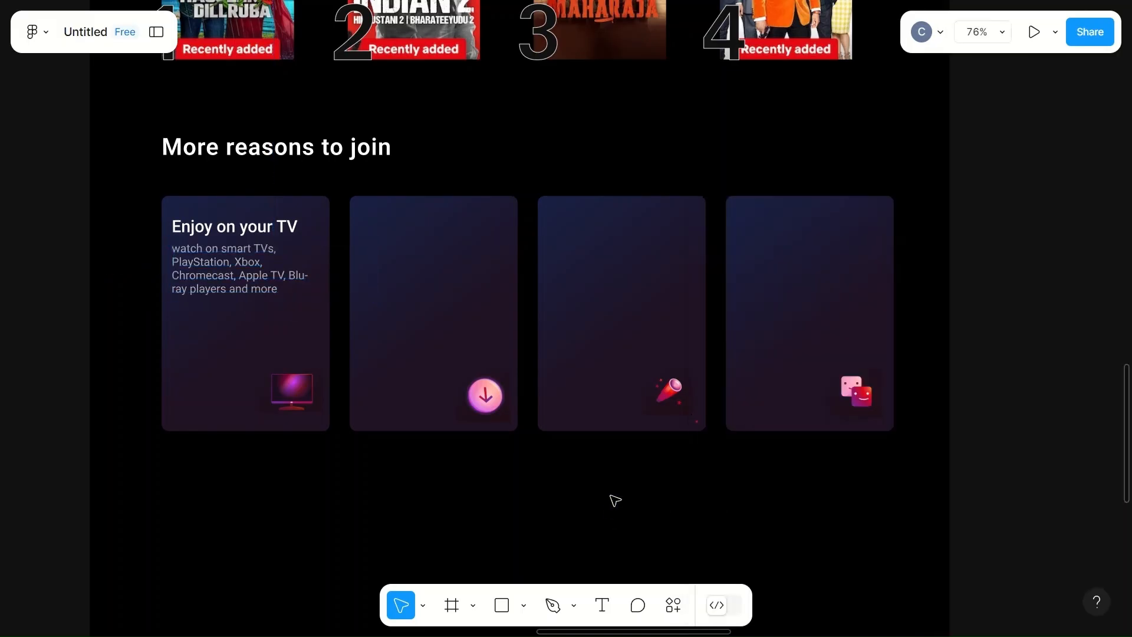
- Nudge the description down by 2 px within the first card
click(244, 287)
key(Down)
key(Down)
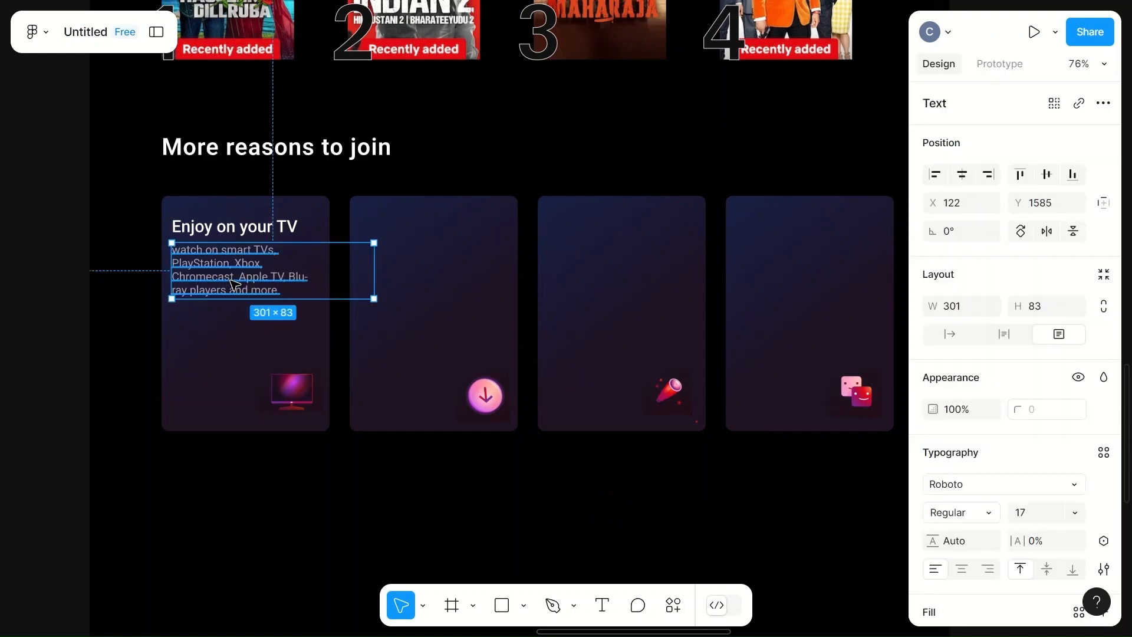
click(362, 576)
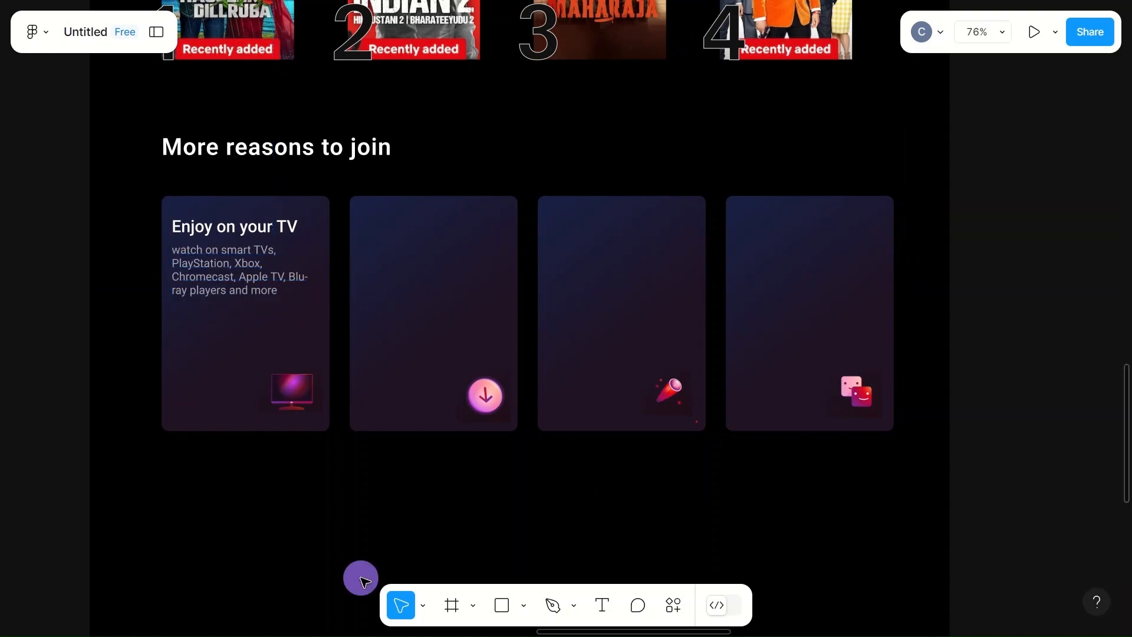
- Zoom out to review the whole landing page with the finished feature cards
scroll(365, 582, down, 5)
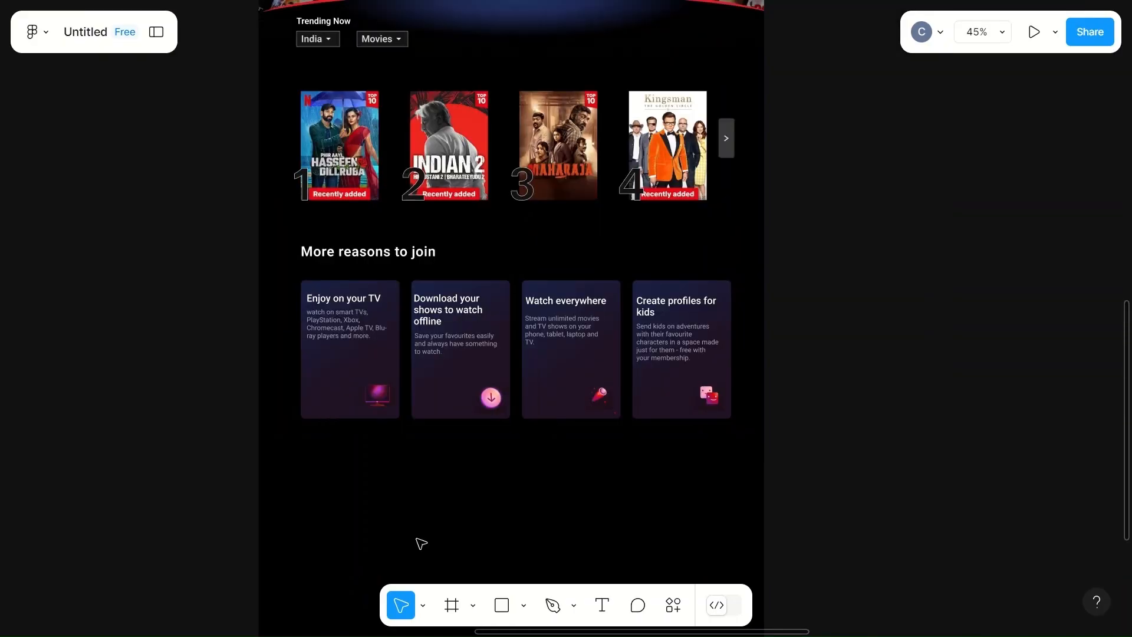
scroll(421, 542, down, 3)
scroll(421, 542, down, 2)
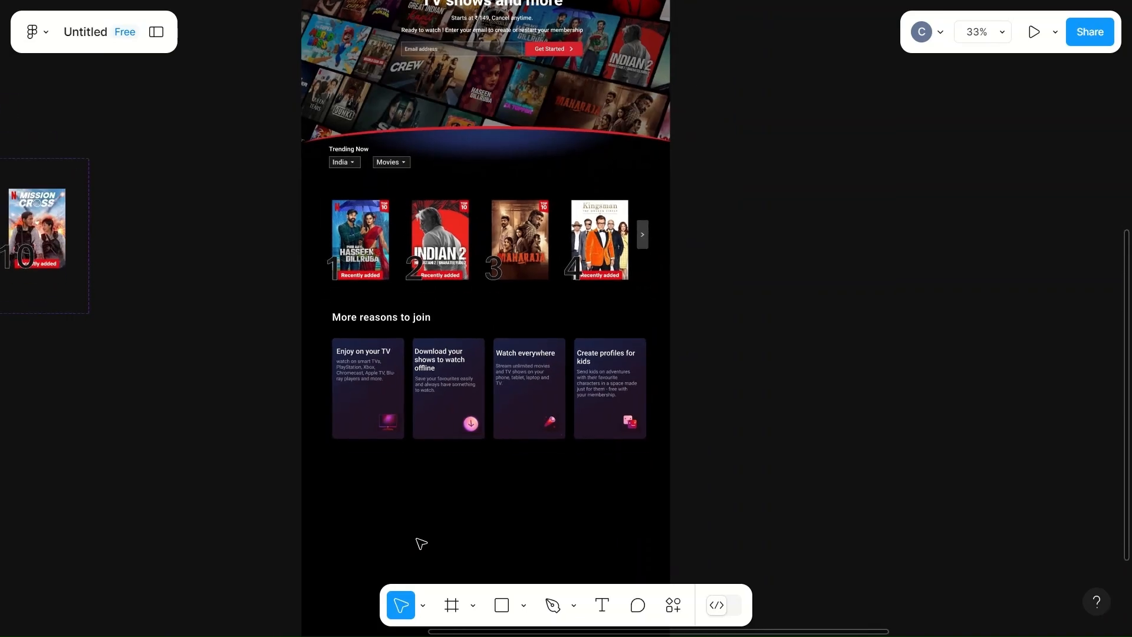
scroll(420, 542, up, 3)
scroll(421, 542, down, 2)
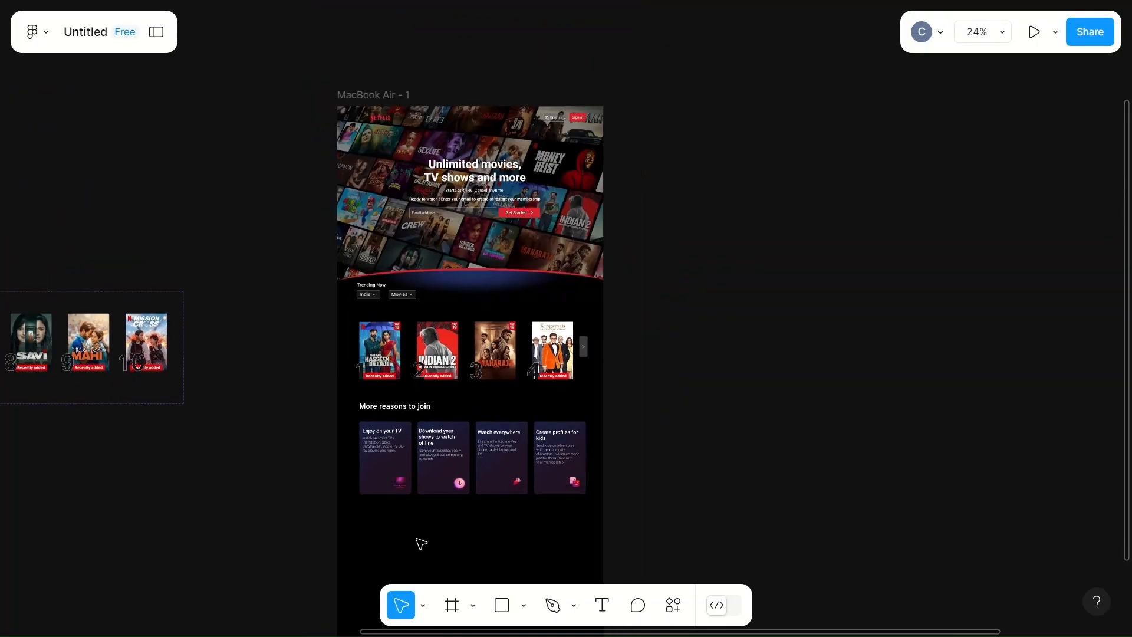
scroll(421, 543, down, 1)
scroll(420, 542, up, 3)
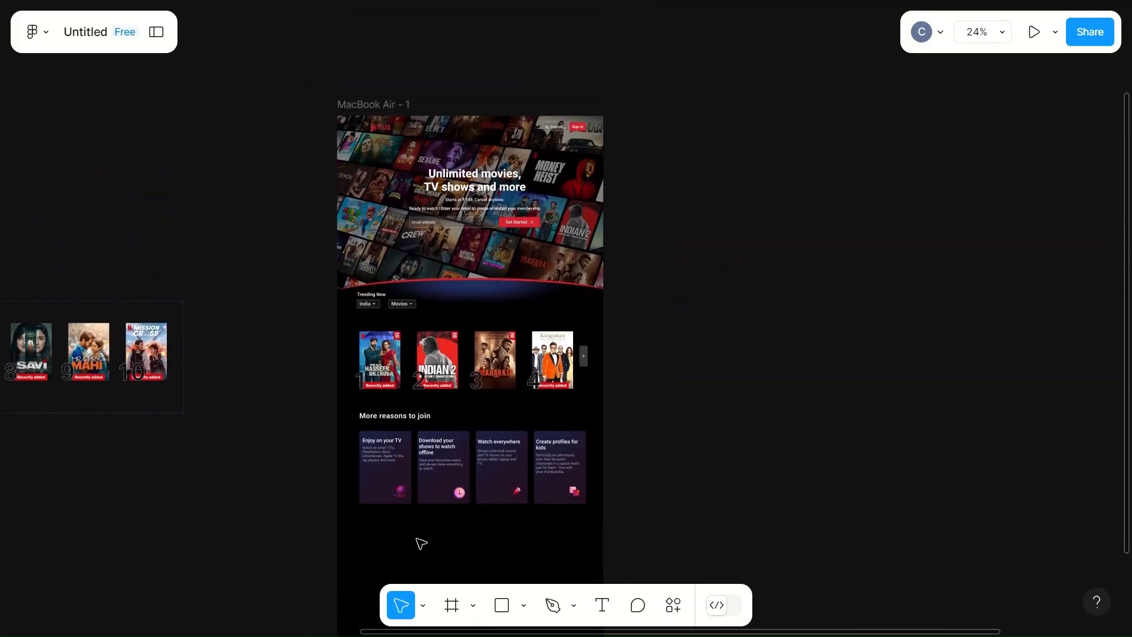
scroll(421, 542, down, 1)
scroll(421, 542, up, 3)
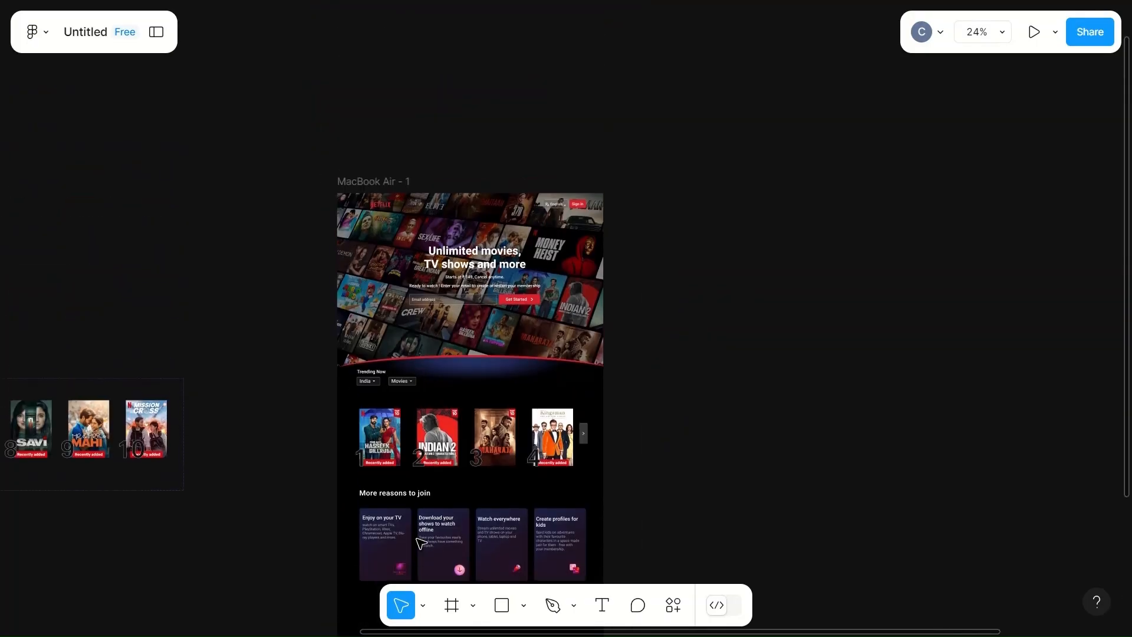
- Preview the prototype, scrolling the page and paging the trending carousel forward and back
click(1036, 34)
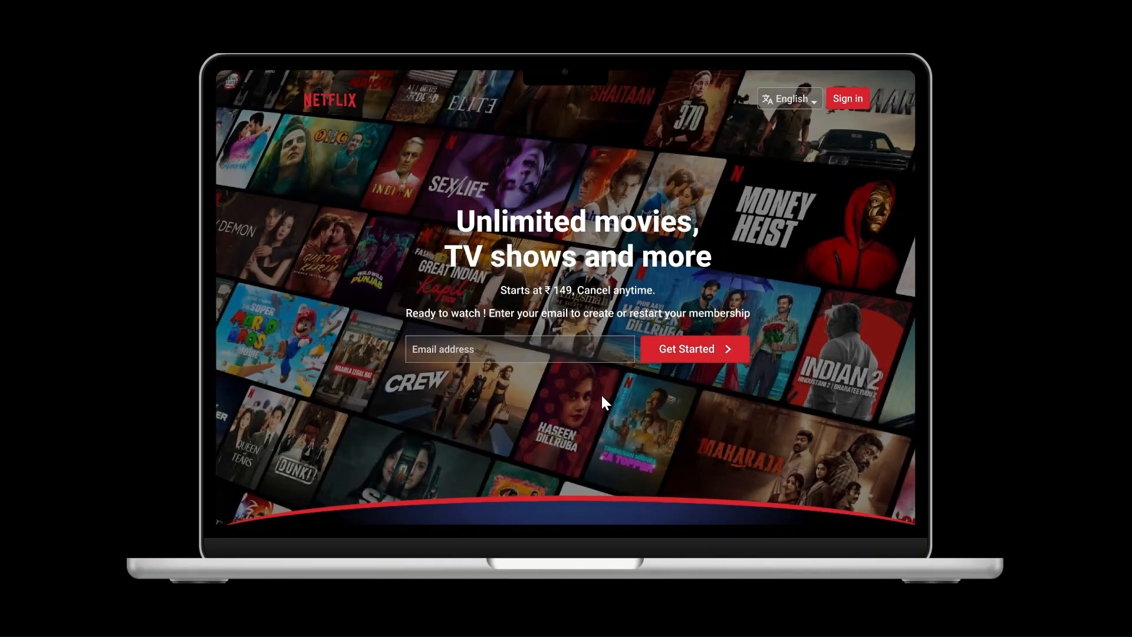
scroll(602, 398, down, 10)
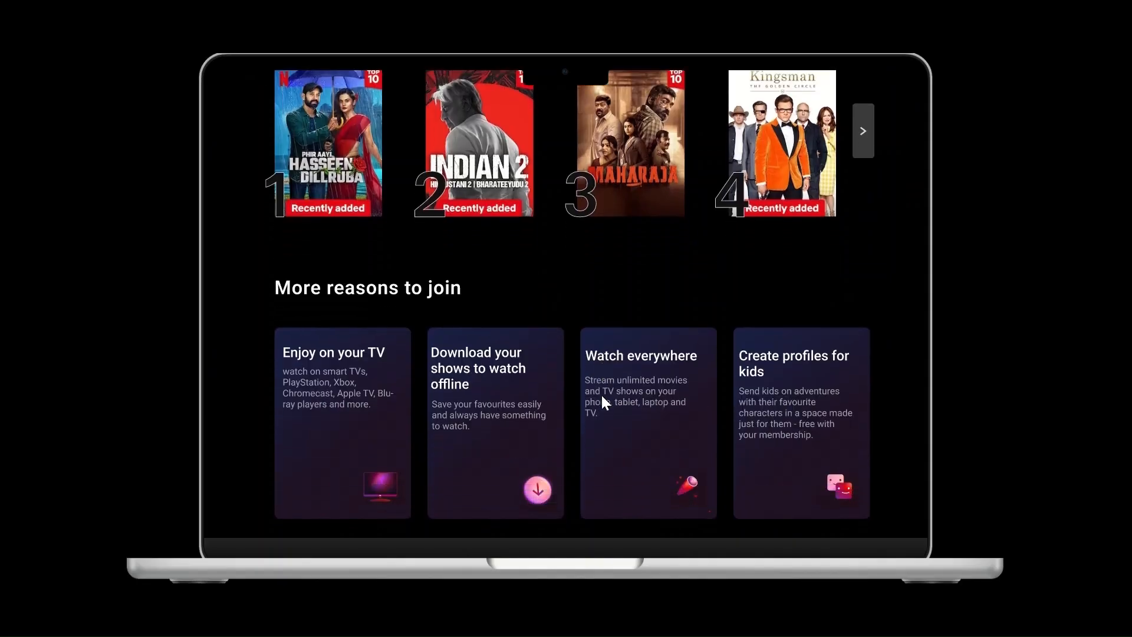
scroll(601, 401, down, 2)
scroll(601, 401, up, 5)
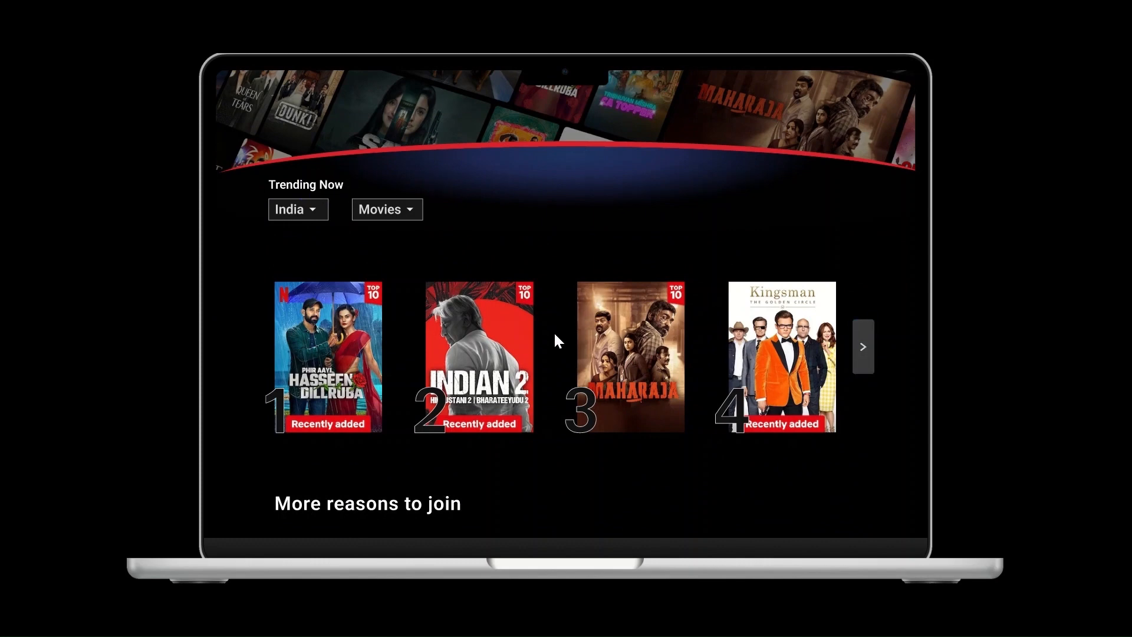
click(864, 347)
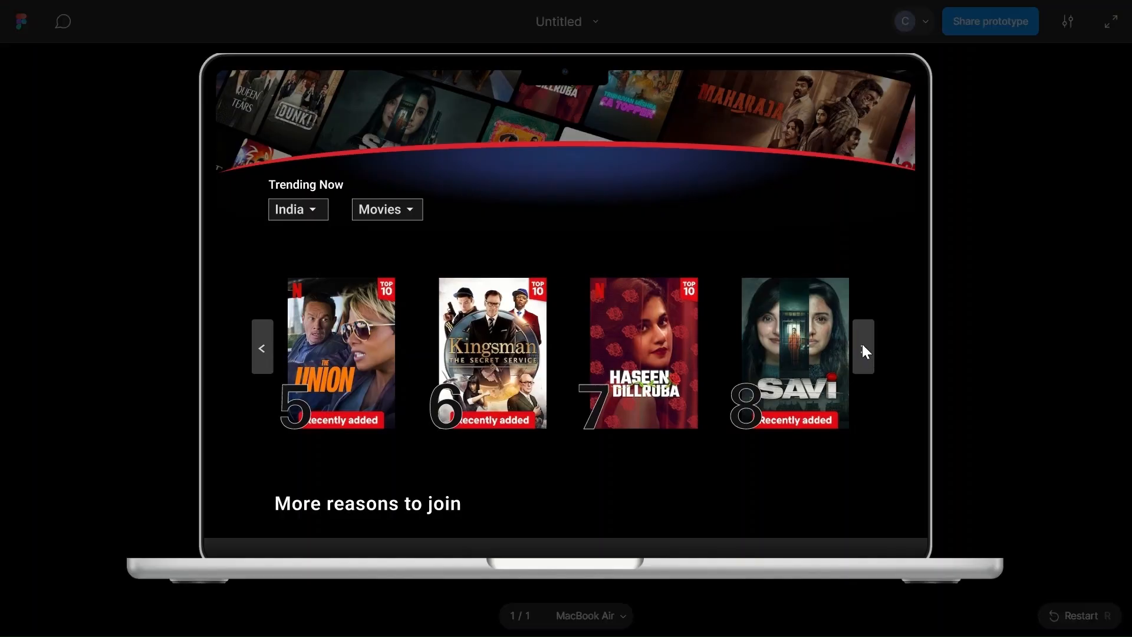
click(868, 350)
click(261, 350)
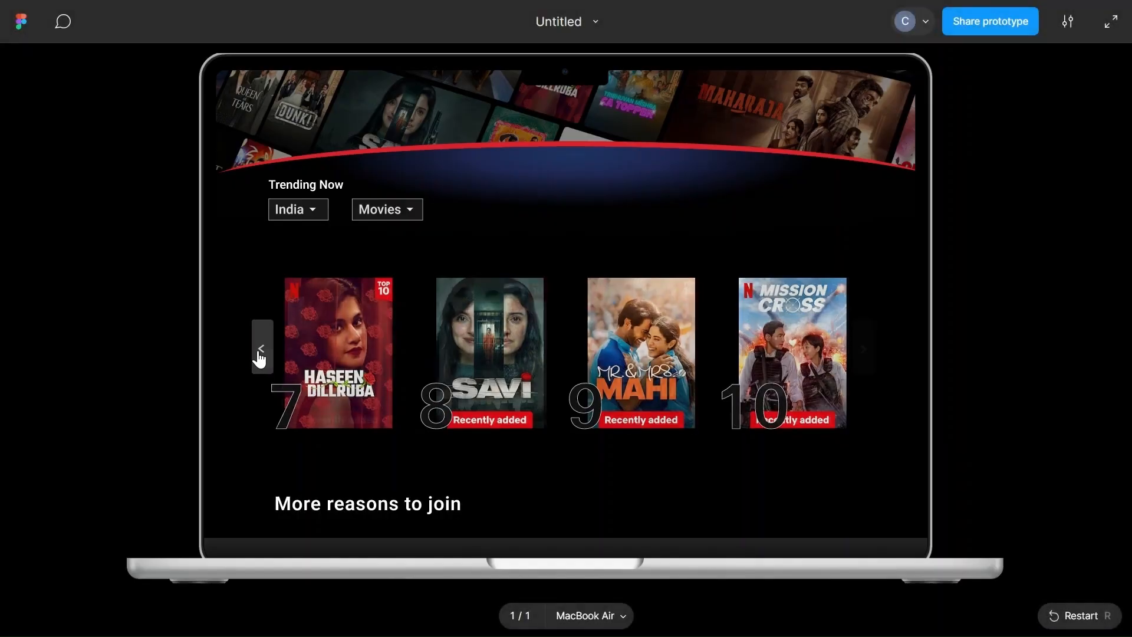
click(261, 350)
- Select the Netflix logo frame in the header and edit its width
scroll(514, 343, up, 10)
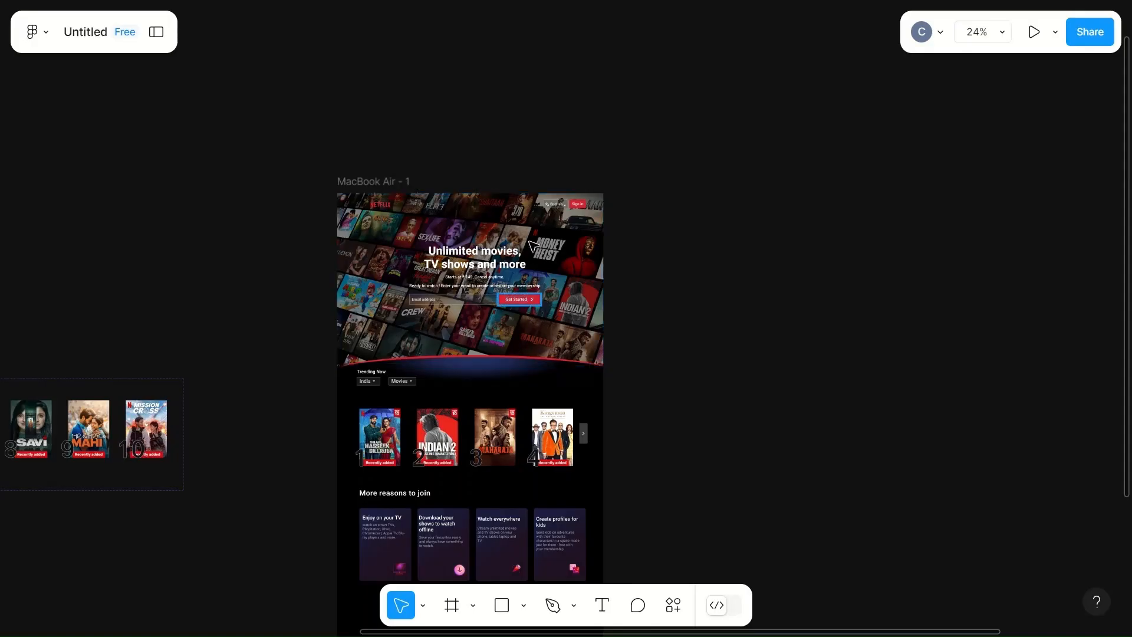
click(379, 206)
scroll(379, 206, up, 5)
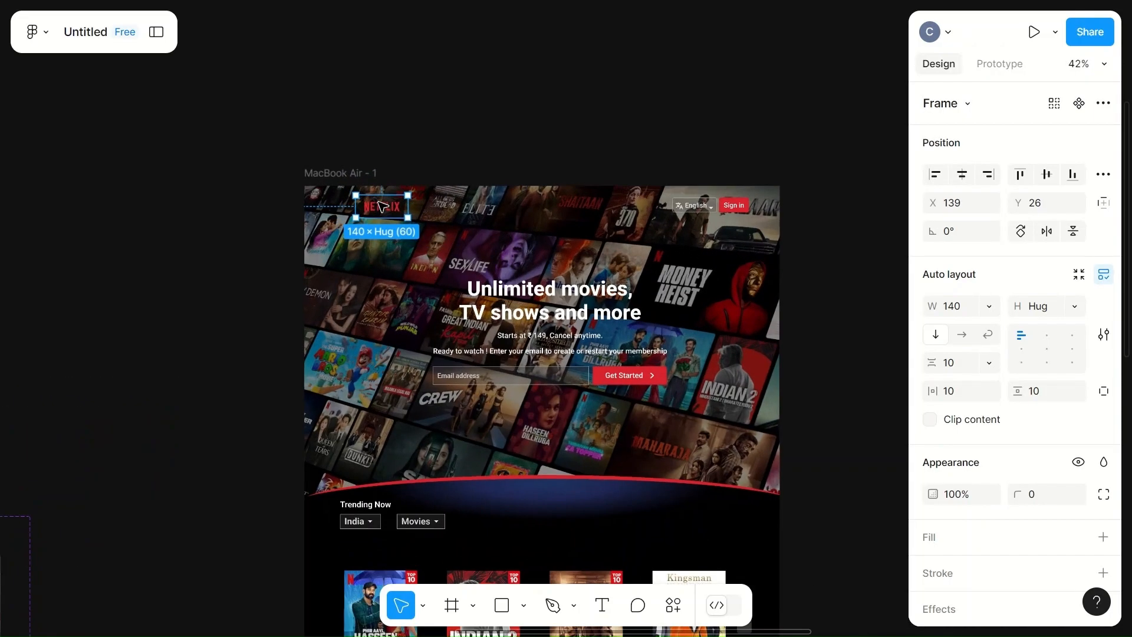
click(955, 309)
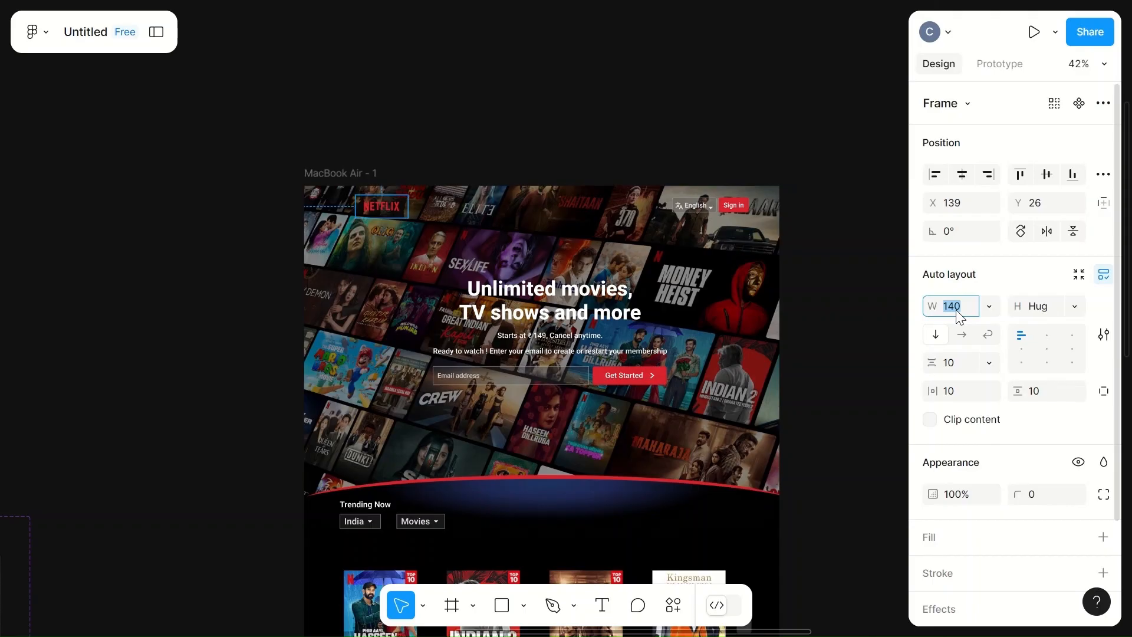
text(15)
click(818, 283)
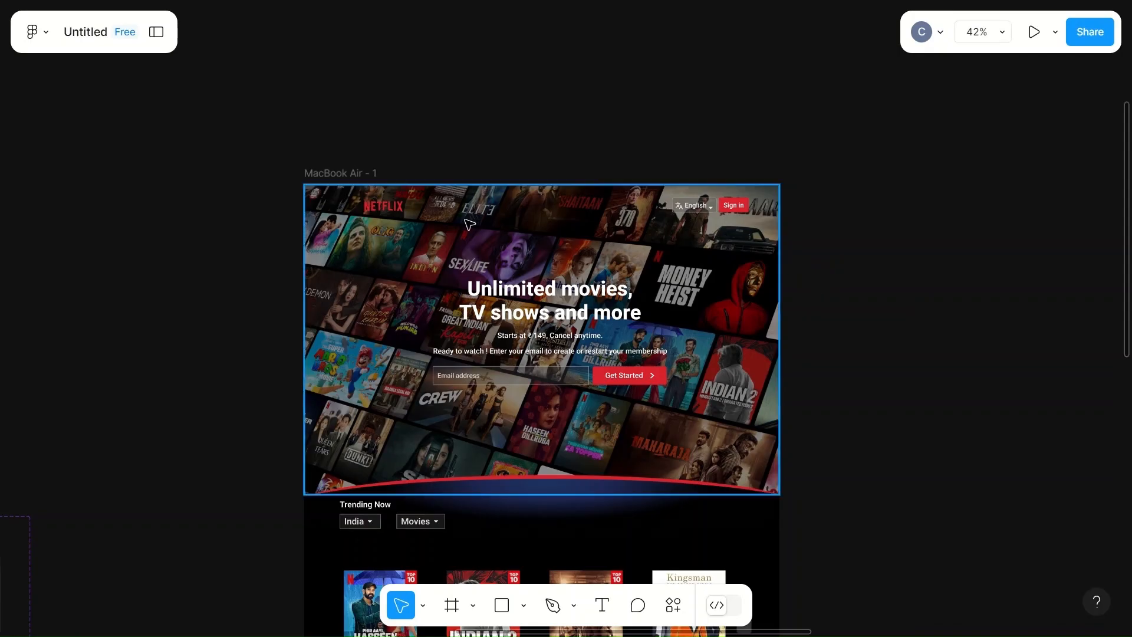
click(384, 214)
drag(383, 214, 384, 215)
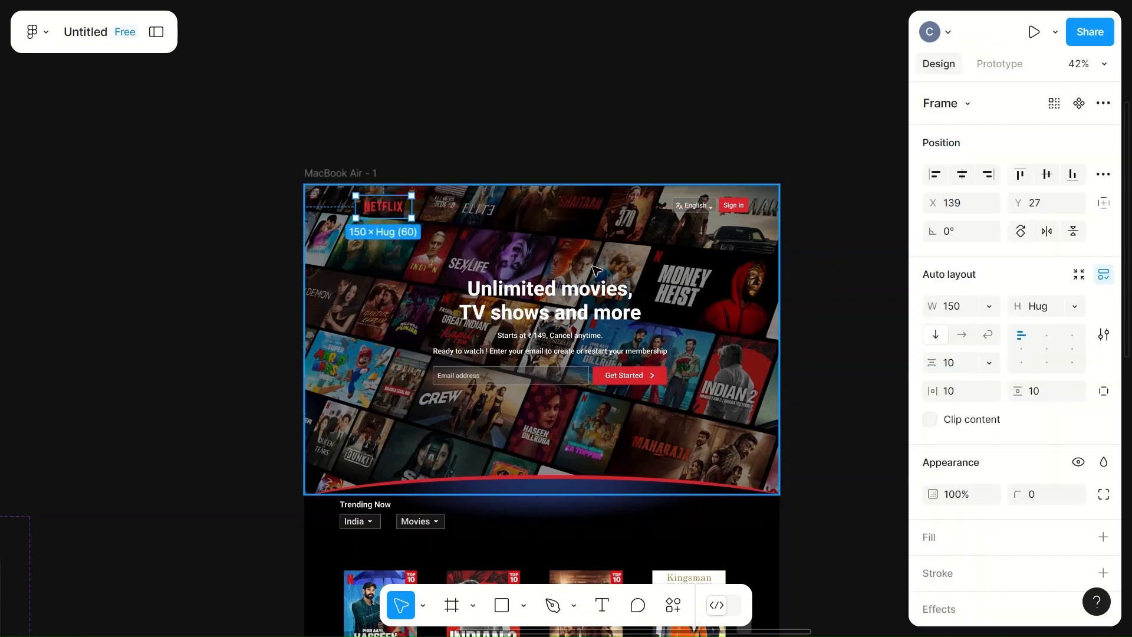
scroll(367, 319, down, 3)
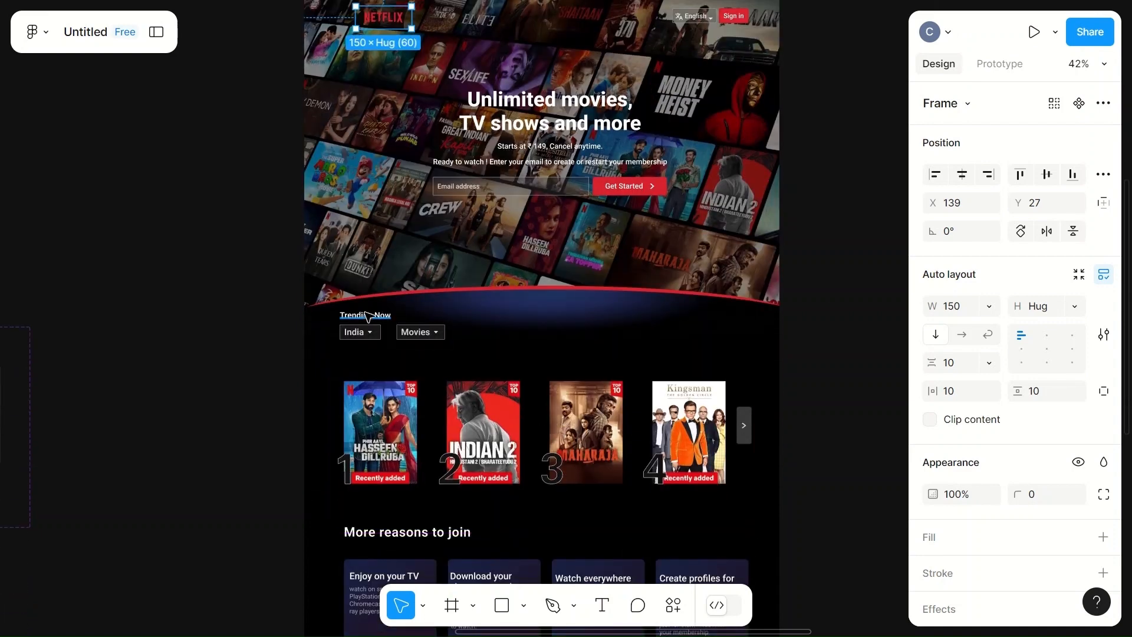
- Set the 'More reasons to join' heading's font size to 22, matching the Trending Now heading
click(366, 316)
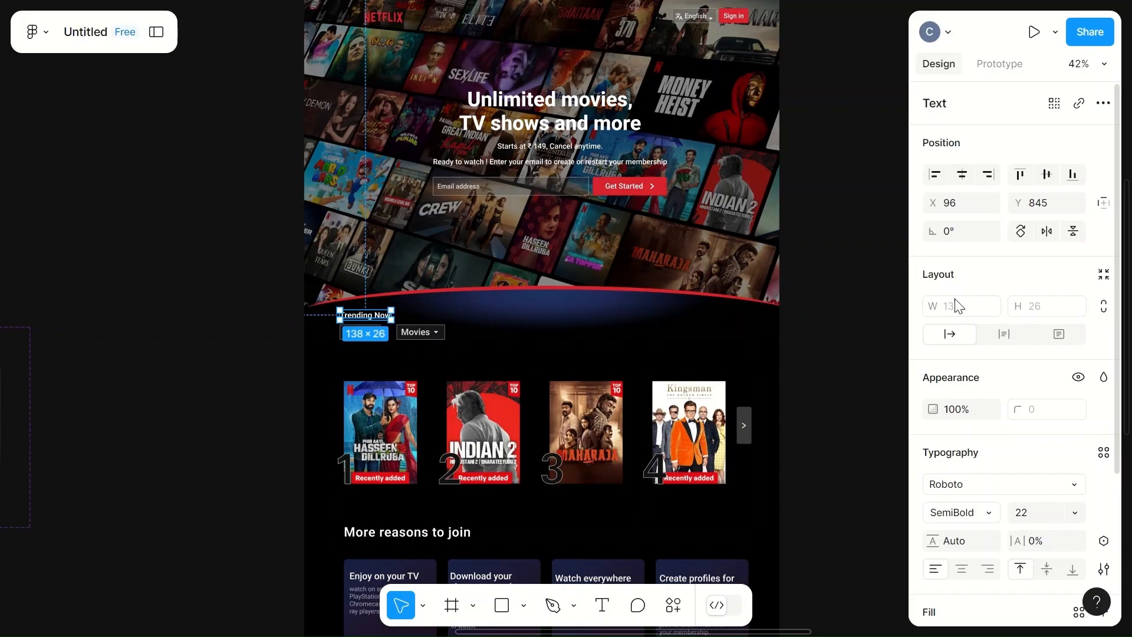
click(388, 534)
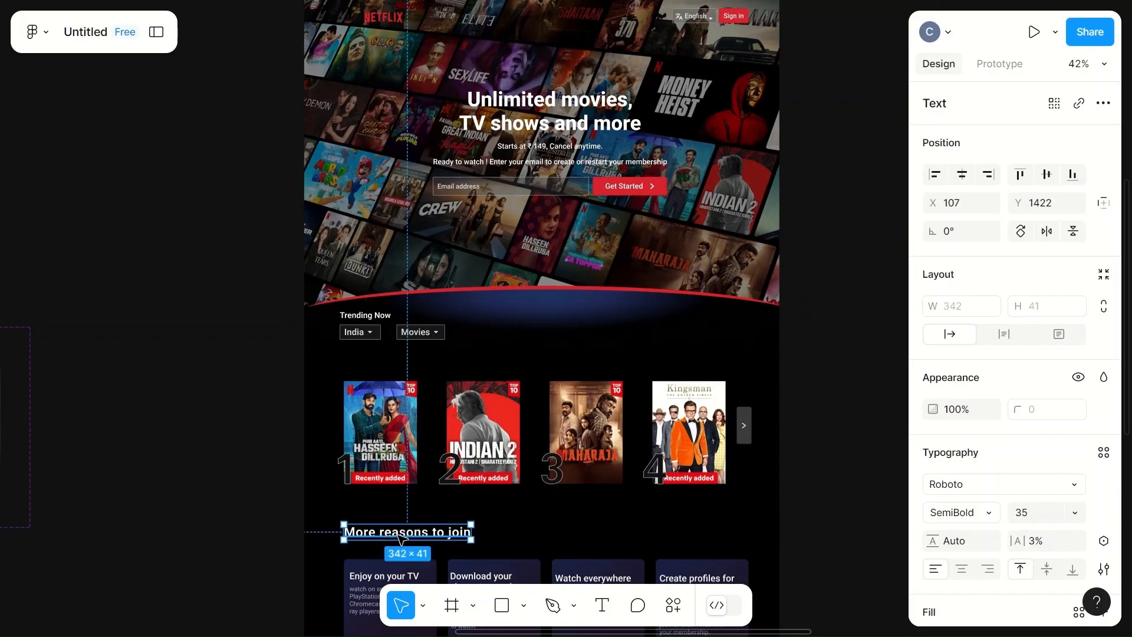
click(1040, 514)
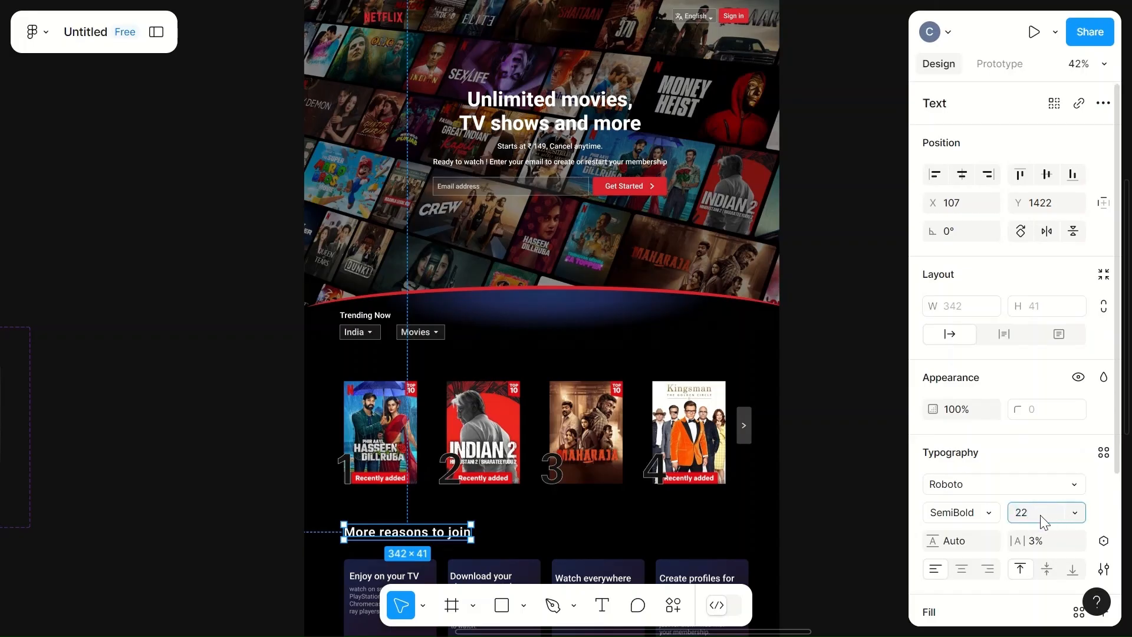
- Move the 'More reasons to join' heading slightly down and right, aligning it with the feature cards
click(576, 519)
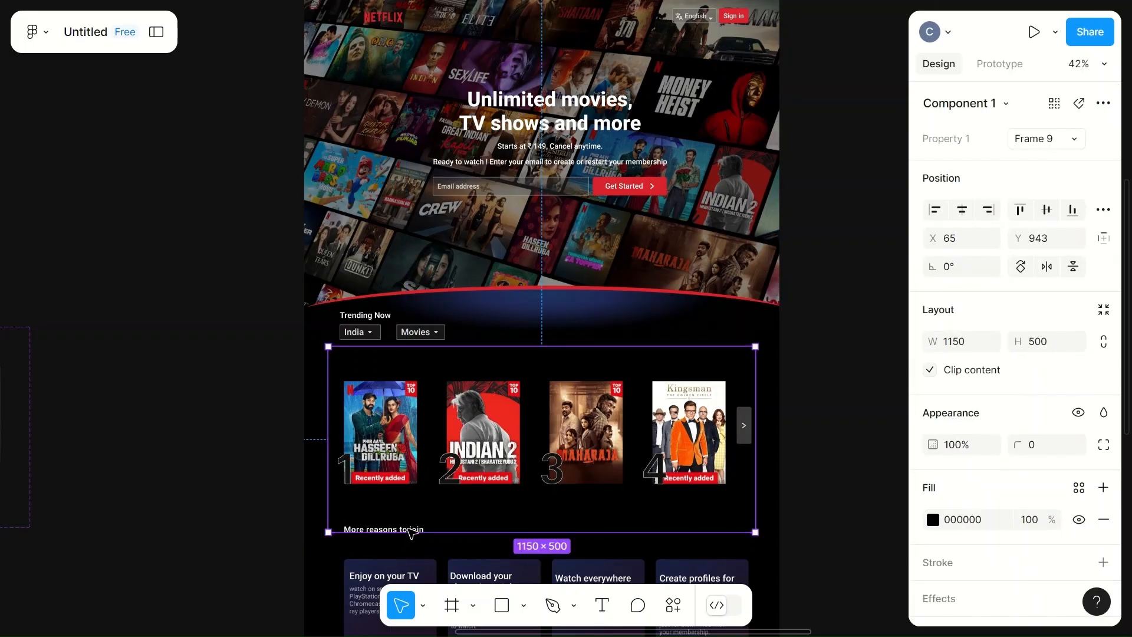
click(465, 554)
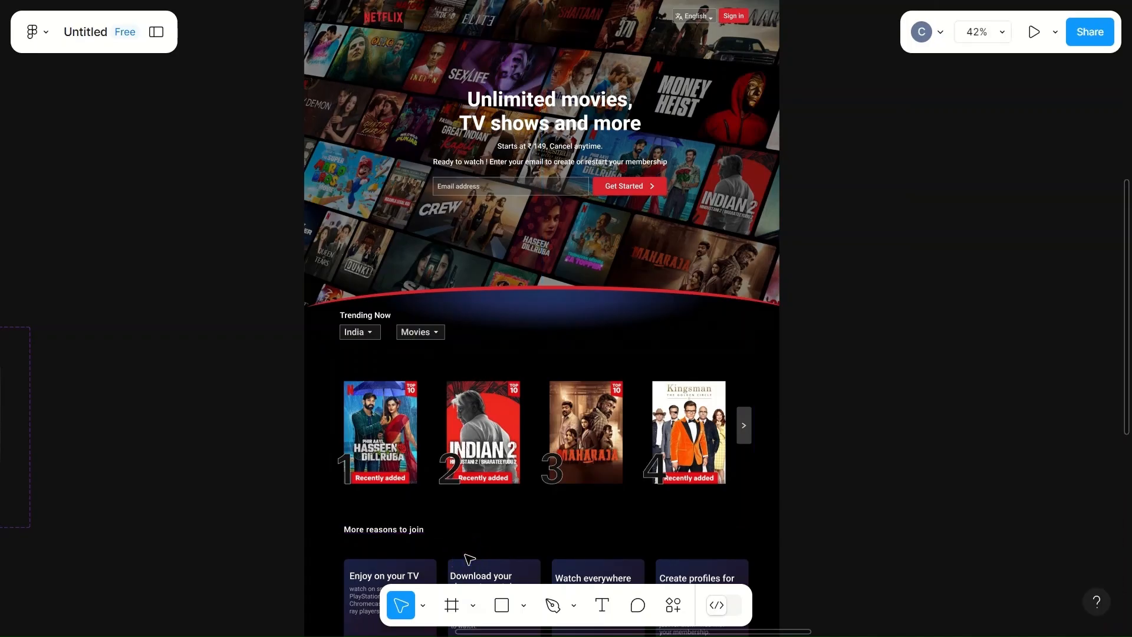
click(374, 530)
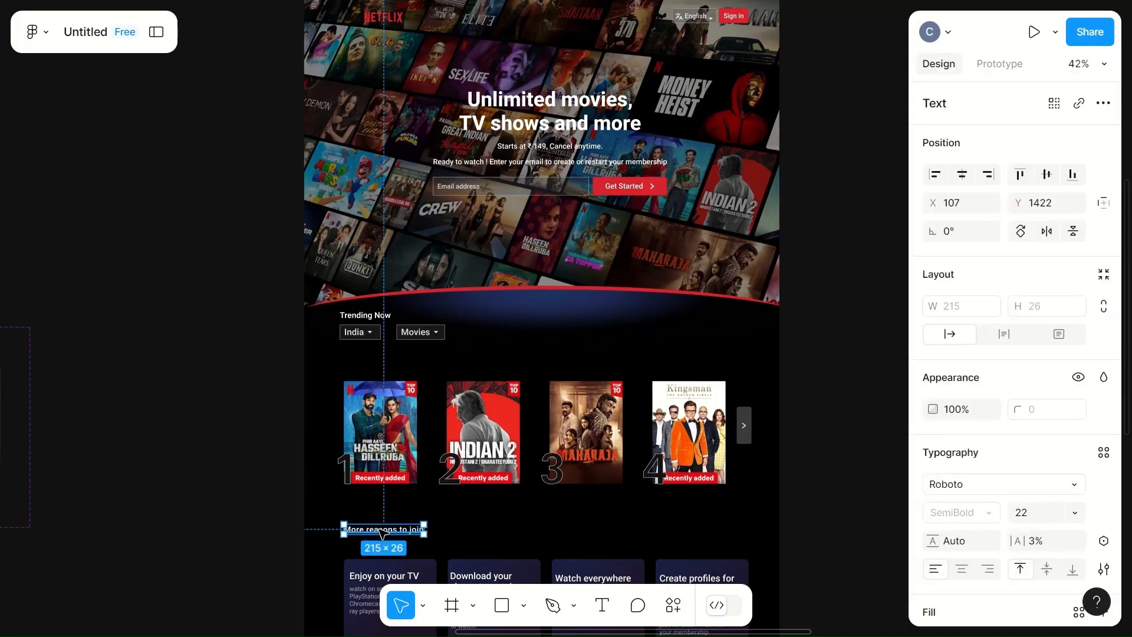
drag(373, 530, 380, 539)
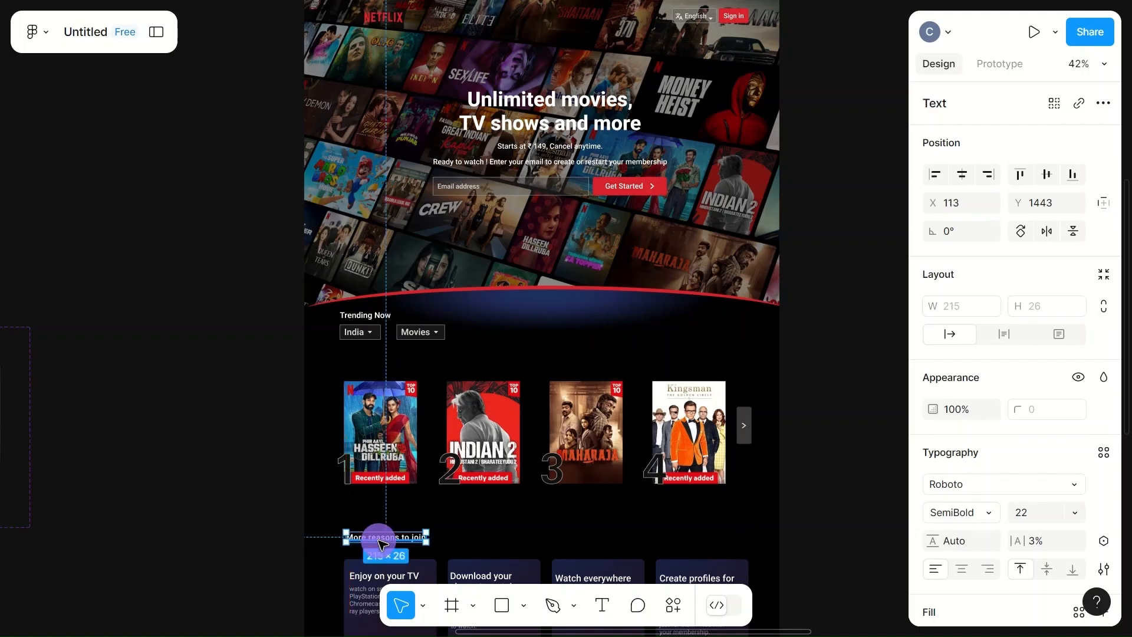
click(465, 553)
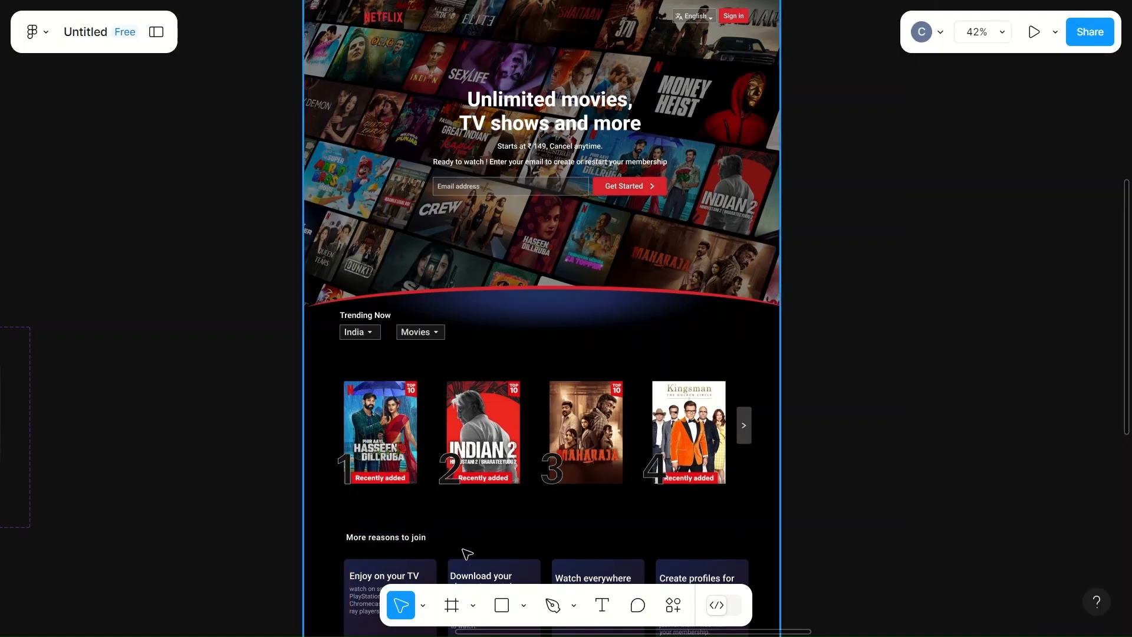
- Preview the prototype and scroll up and down through the landing page to review the feature cards
key(ctrl+alt+Return)
scroll(669, 425, down, 10)
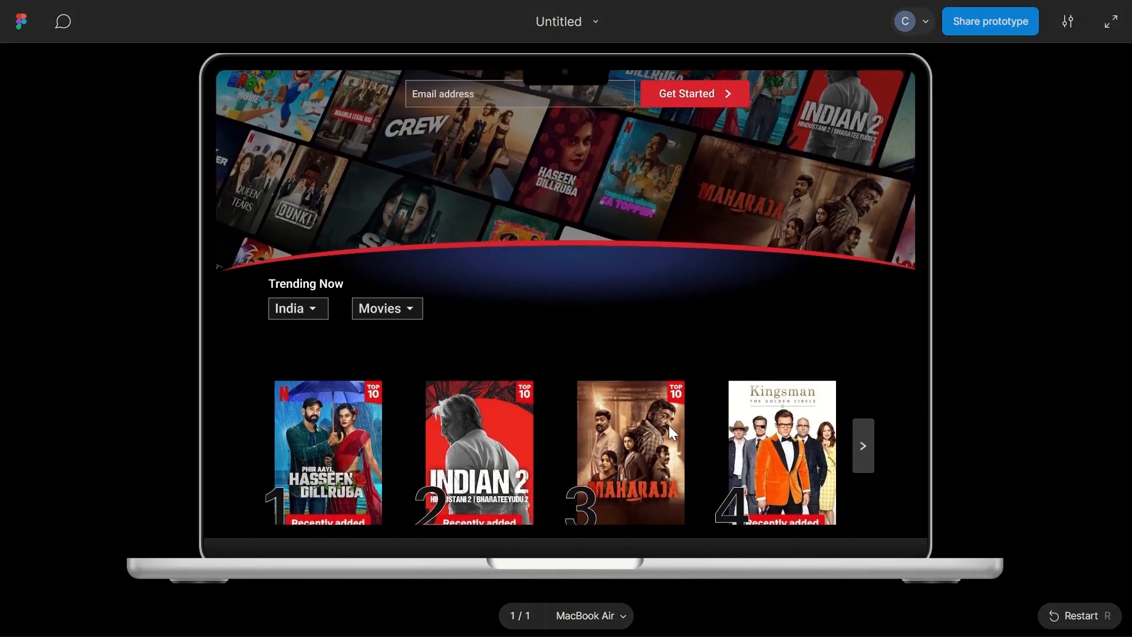
scroll(668, 425, up, 10)
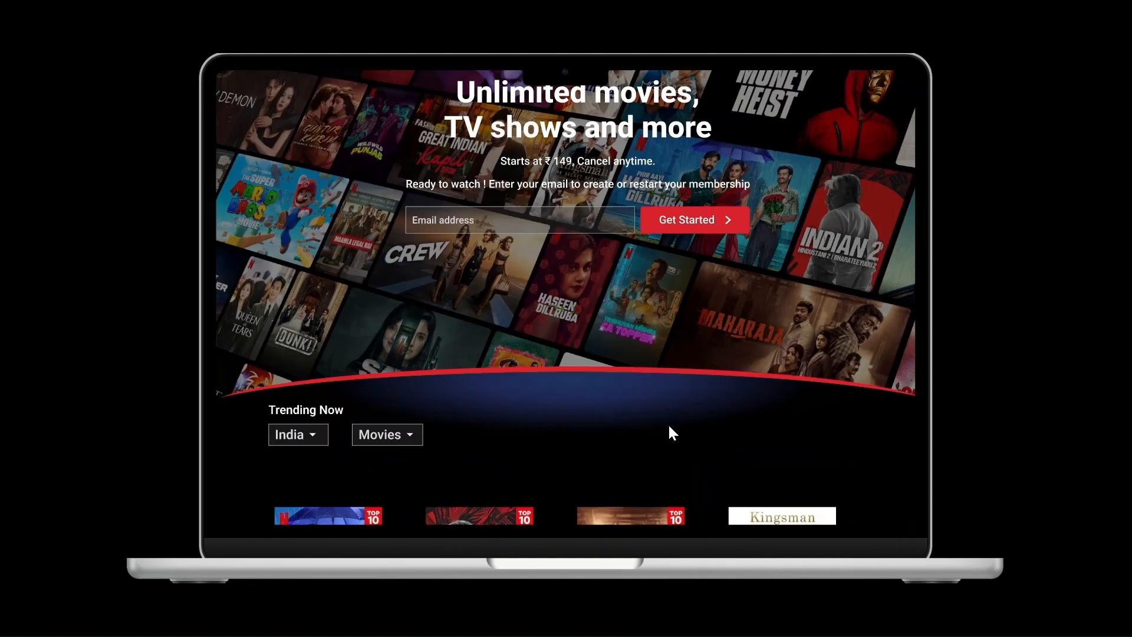
scroll(668, 426, down, 5)
scroll(668, 425, down, 8)
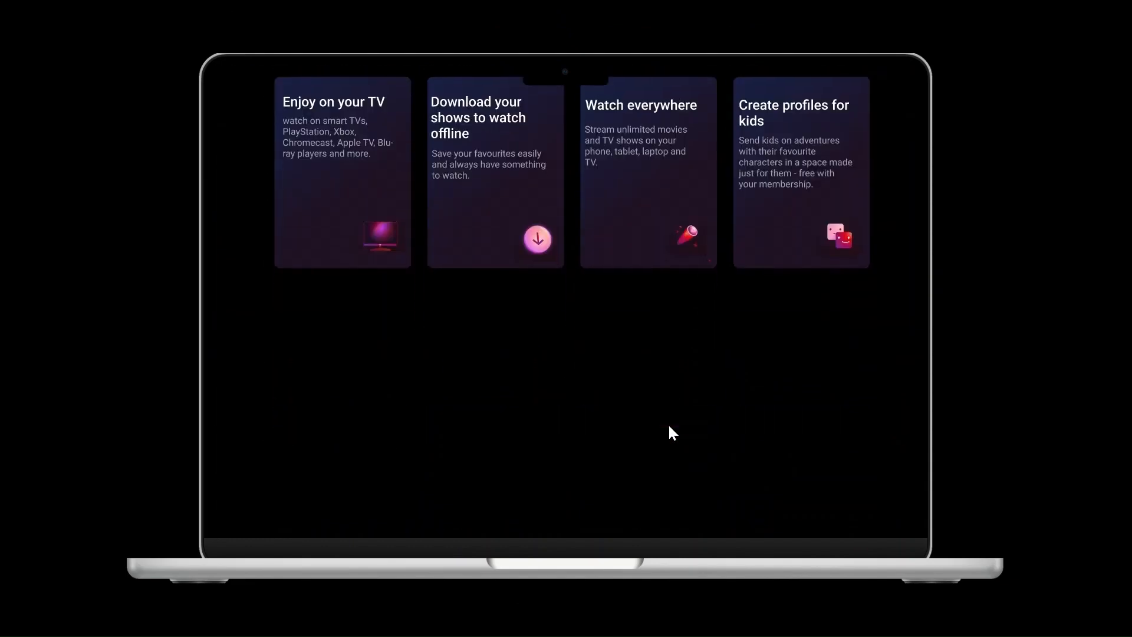
scroll(668, 426, up, 8)
scroll(668, 425, down, 10)
scroll(668, 425, up, 5)
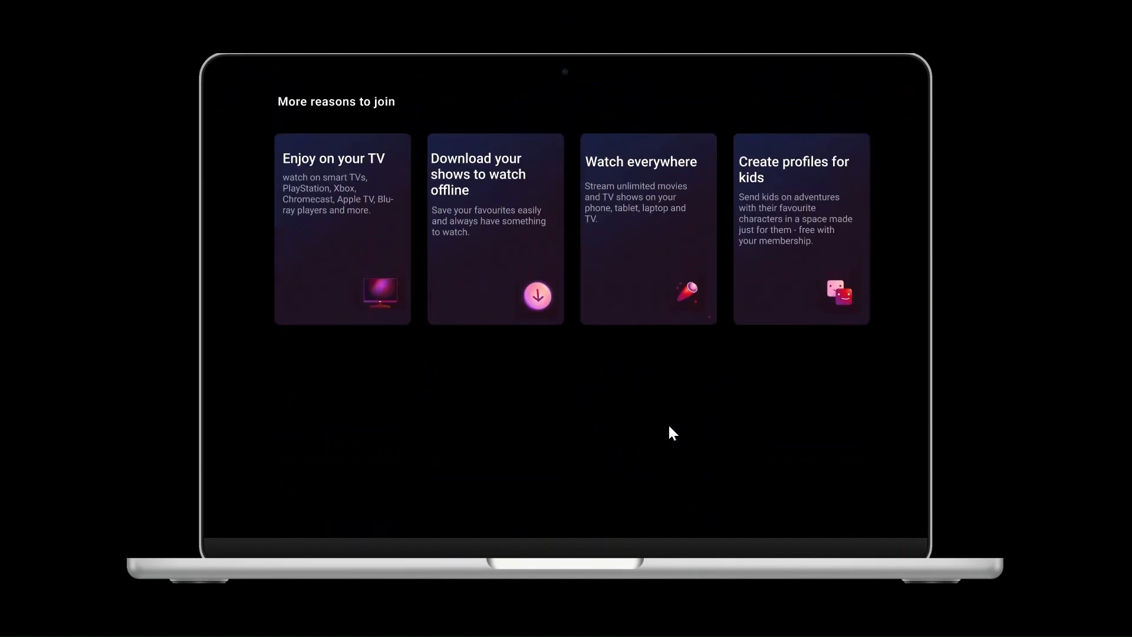
scroll(668, 426, down, 4)
scroll(670, 427, down, 3)
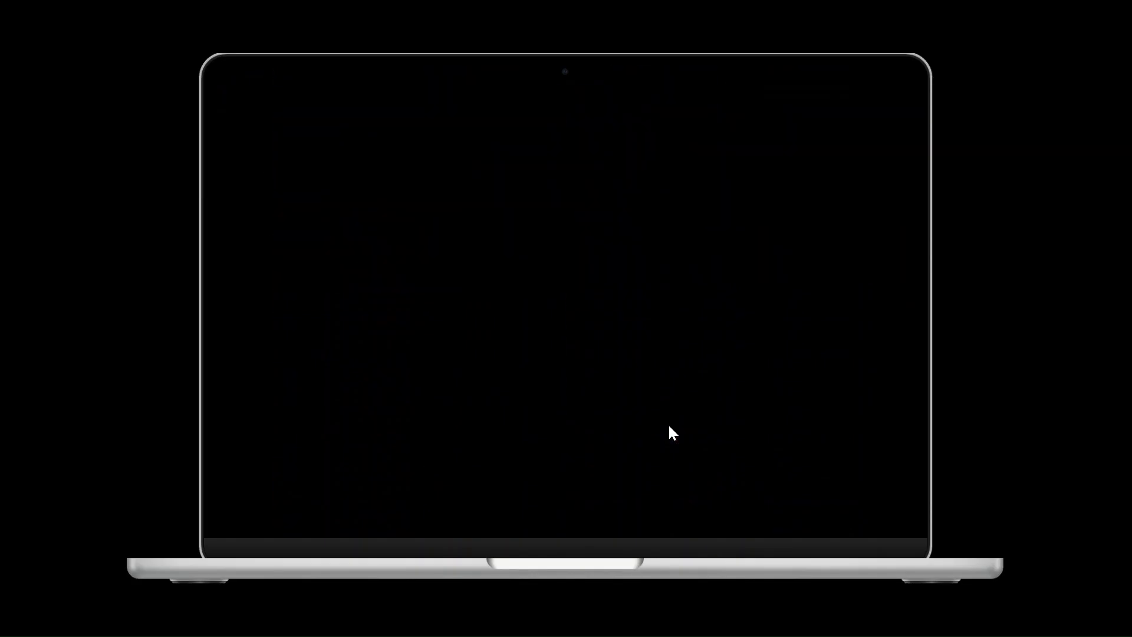
scroll(670, 427, up, 6)
scroll(670, 428, down, 4)
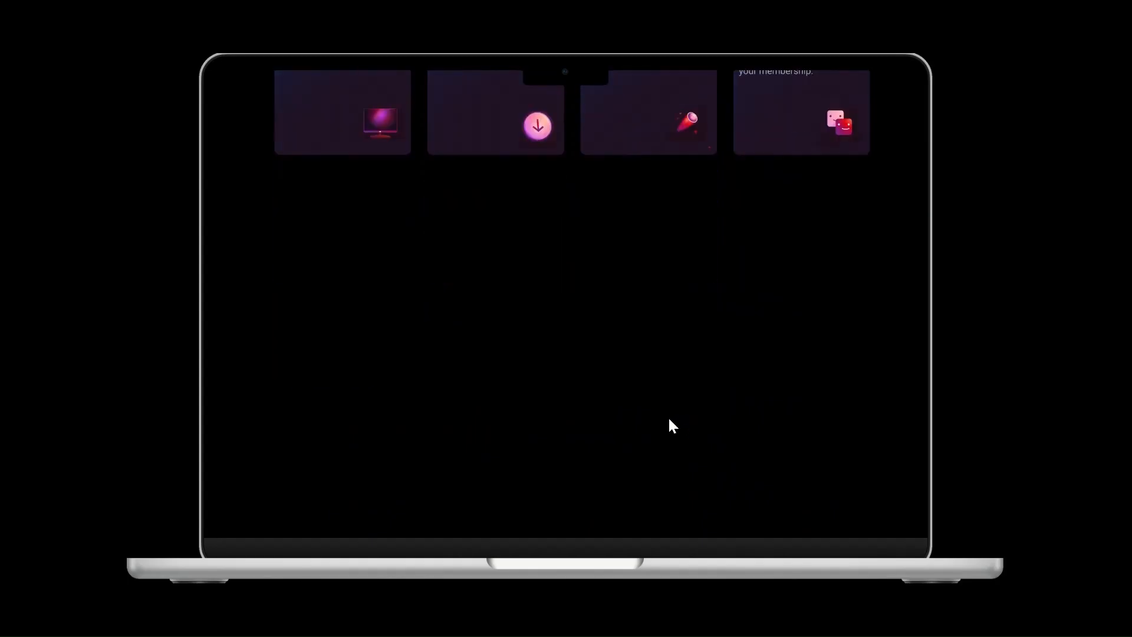
scroll(669, 427, up, 7)
scroll(670, 431, up, 6)
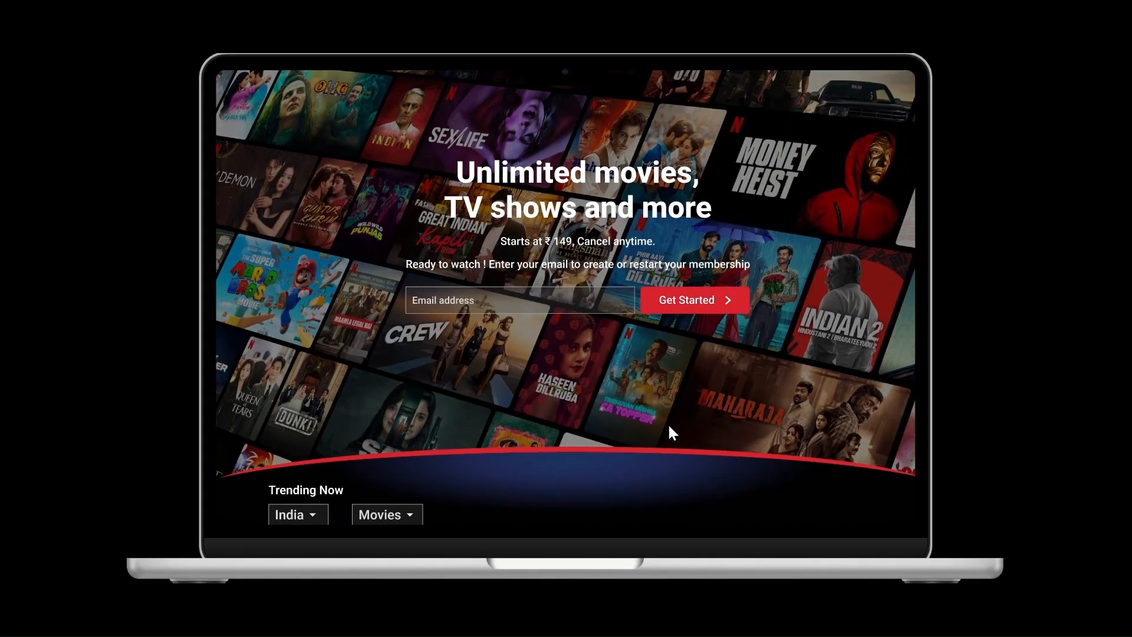
scroll(670, 430, down, 12)
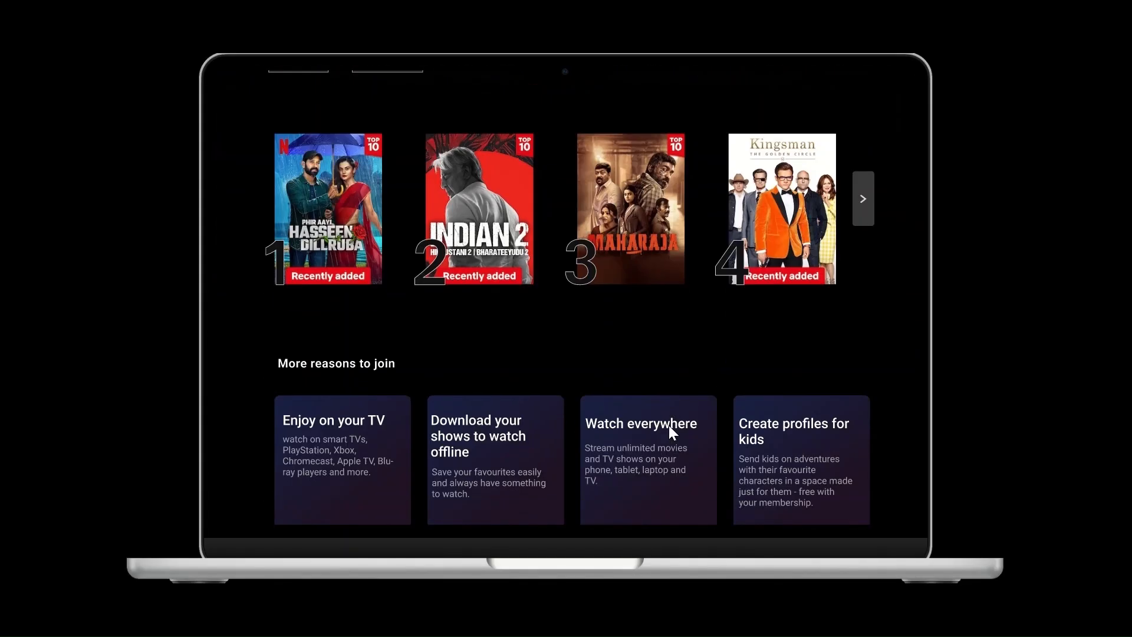
scroll(668, 426, up, 12)
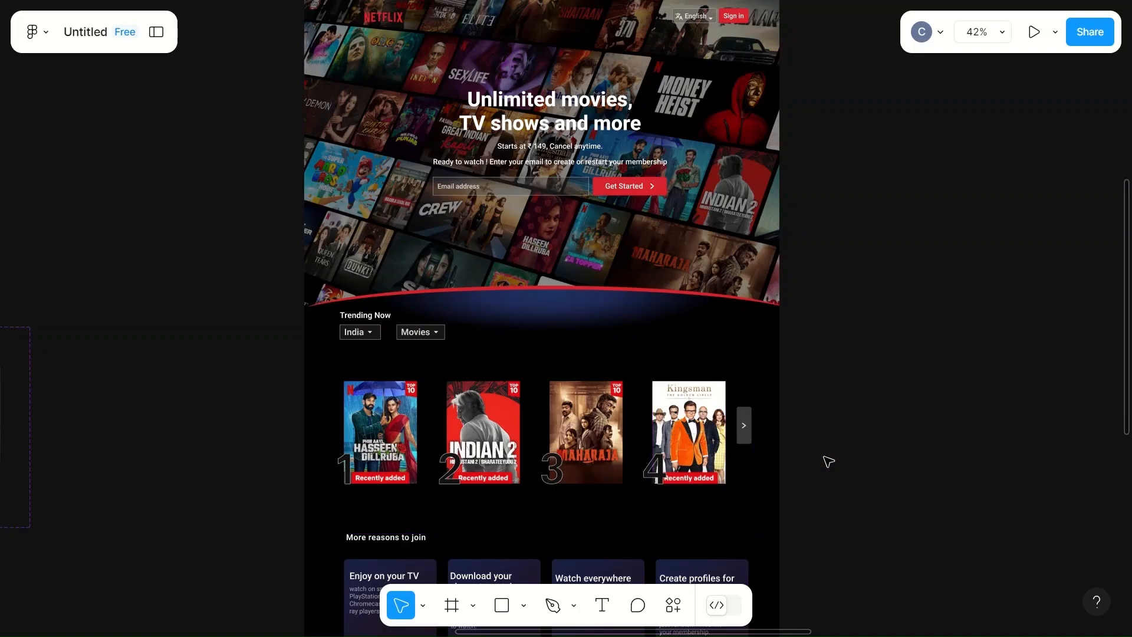
scroll(829, 461, down, 5)
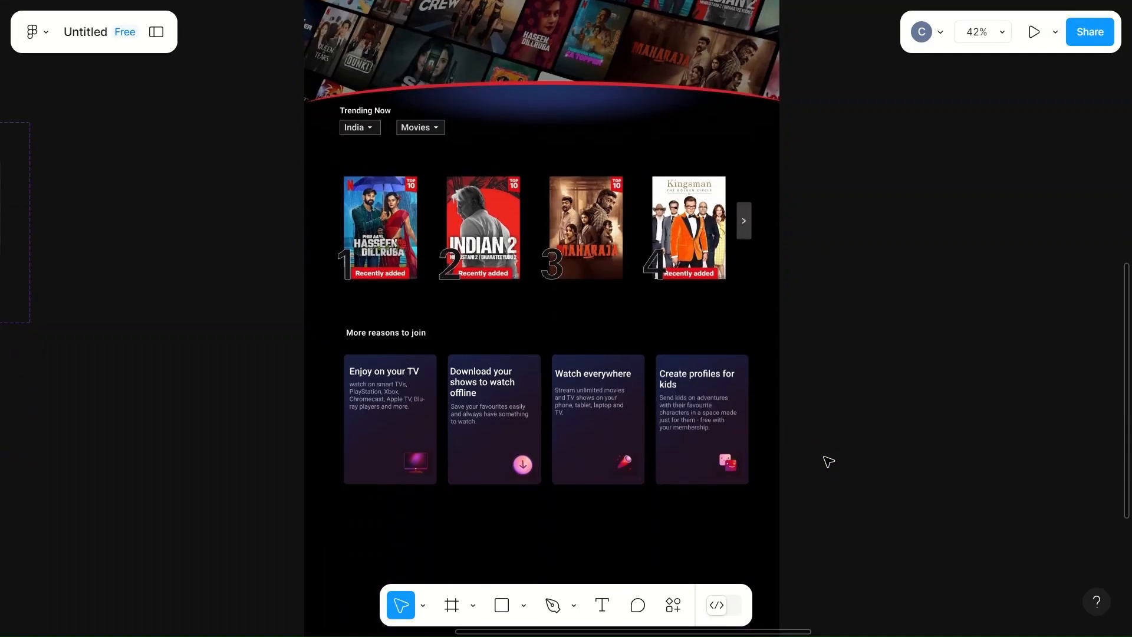